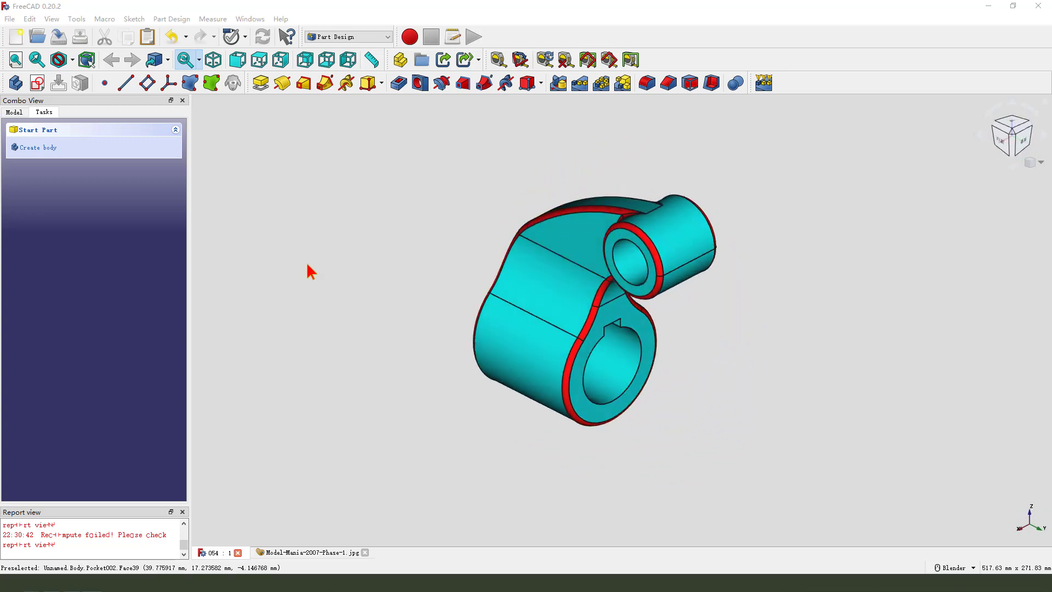
Examine the finished link model and the Model-Mania-2007-Phase-1.jpg drawing, including its views, dimensions and title block
{"action": "mouse_move", "coordinate": [336, 243]}
{"action": "left_mouse_down"}
{"action": "mouse_move", "coordinate": [740, 386]}
{"action": "mouse_move", "coordinate": [372, 303]}
{"action": "left_mouse_up"}
{"action": "mouse_move", "coordinate": [300, 295]}
{"action": "left_mouse_down"}
{"action": "mouse_move", "coordinate": [92, 170]}
{"action": "mouse_move", "coordinate": [68, 44]}
{"action": "left_mouse_up"}
{"action": "left_click_drag", "start_coordinate": [76, 39], "coordinate": [123, 79]}
{"action": "left_click_drag", "start_coordinate": [414, 313], "coordinate": [445, 337]}
{"action": "key", "text": "Escape"}
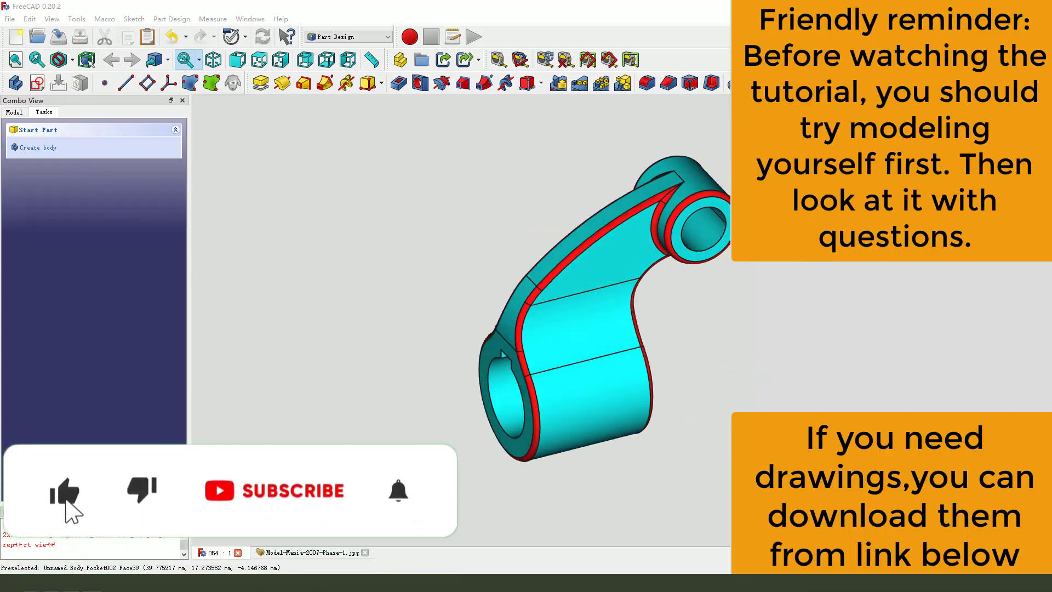
{"action": "left_click", "coordinate": [302, 552]}
{"action": "scroll", "coordinate": [582, 336], "scroll_direction": "down", "scroll_amount": 3}
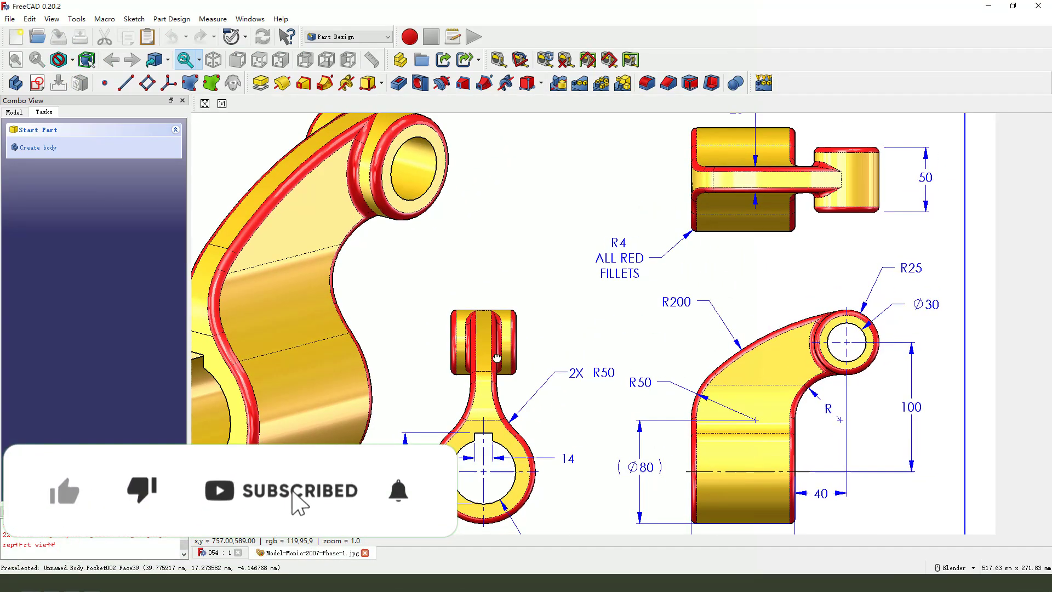
{"action": "left_click_drag", "start_coordinate": [455, 218], "coordinate": [440, 252]}
{"action": "mouse_move", "coordinate": [499, 193]}
{"action": "left_mouse_down"}
{"action": "mouse_move", "coordinate": [496, 412]}
{"action": "mouse_move", "coordinate": [496, 379]}
{"action": "left_mouse_up"}
{"action": "left_click_drag", "start_coordinate": [562, 249], "coordinate": [616, 300]}
{"action": "mouse_move", "coordinate": [653, 450]}
{"action": "left_mouse_down"}
{"action": "mouse_move", "coordinate": [582, 494]}
{"action": "mouse_move", "coordinate": [553, 424]}
{"action": "left_mouse_up"}
{"action": "left_click_drag", "start_coordinate": [749, 360], "coordinate": [712, 446]}
{"action": "left_click_drag", "start_coordinate": [707, 425], "coordinate": [743, 444]}
{"action": "left_click_drag", "start_coordinate": [679, 482], "coordinate": [727, 476]}
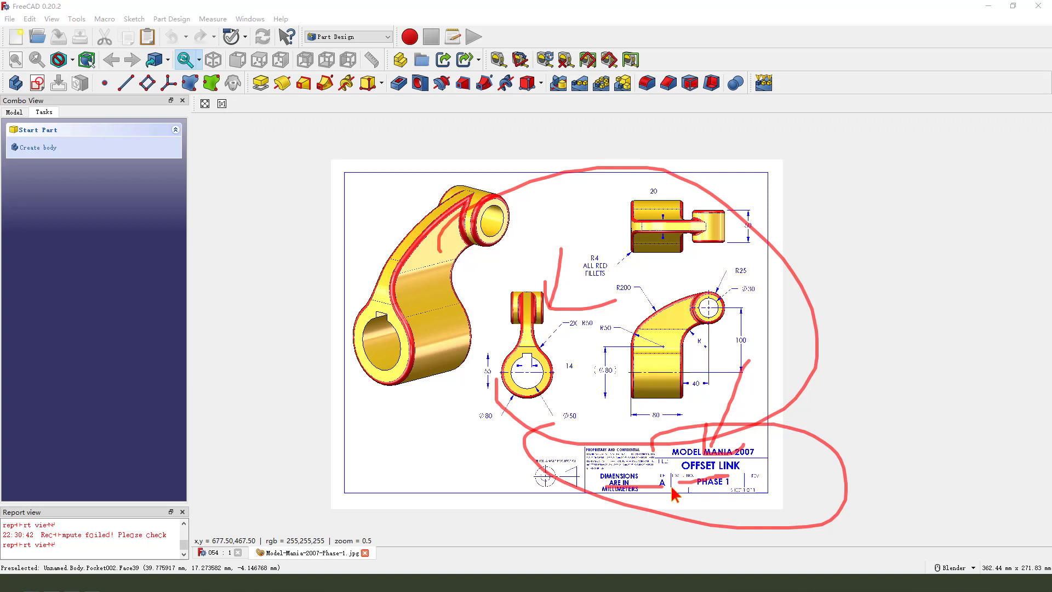
{"action": "key", "text": "Escape"}
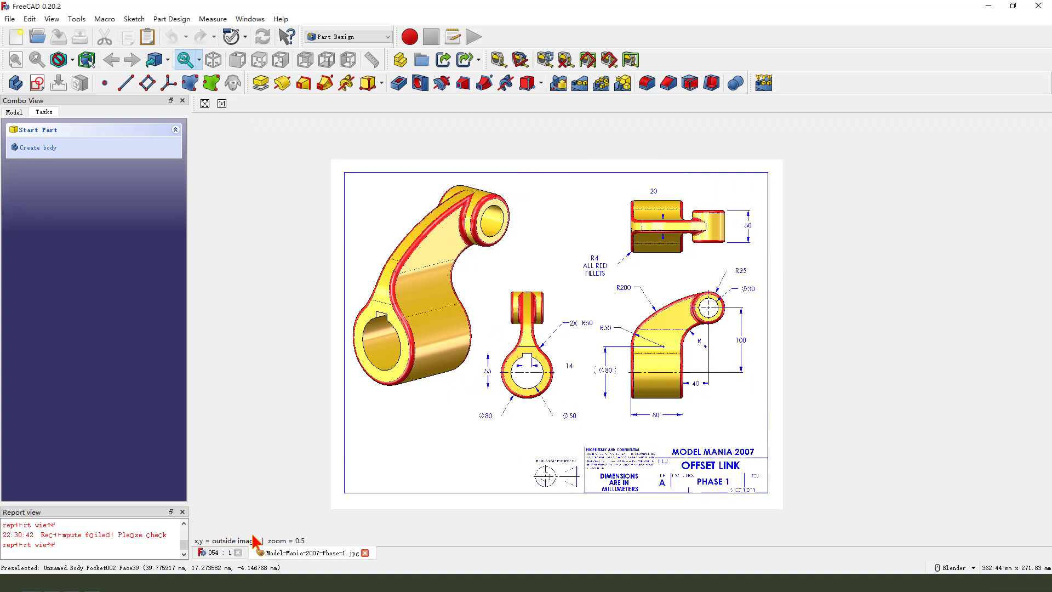
Close the 054 document, create a new empty document, and tile it side by side with the reference drawing
{"action": "left_click", "coordinate": [238, 553]}
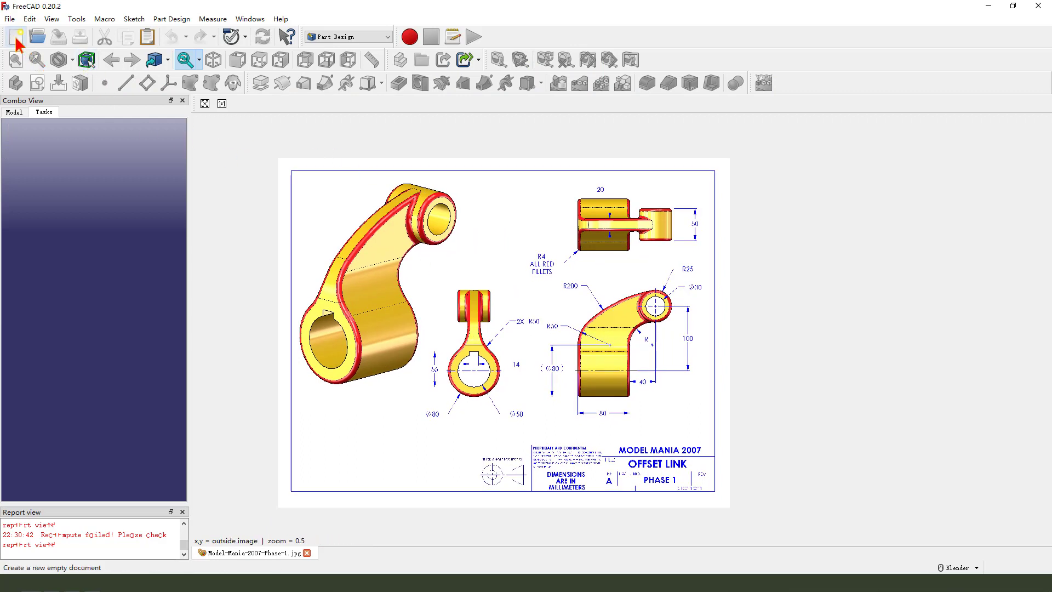
{"action": "left_click", "coordinate": [16, 37]}
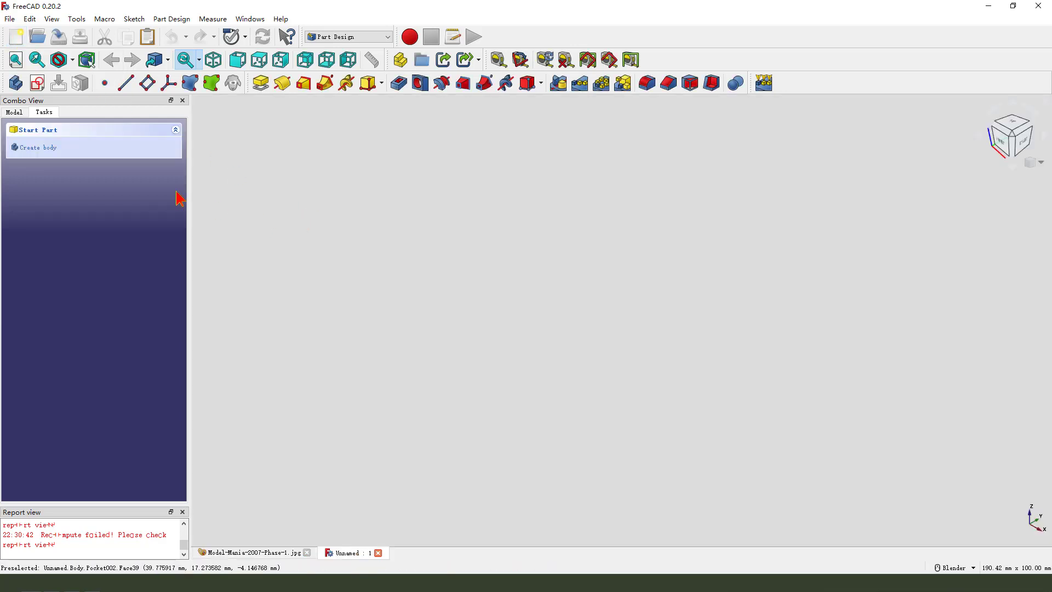
{"action": "left_click", "coordinate": [250, 19]}
{"action": "left_click", "coordinate": [277, 62]}
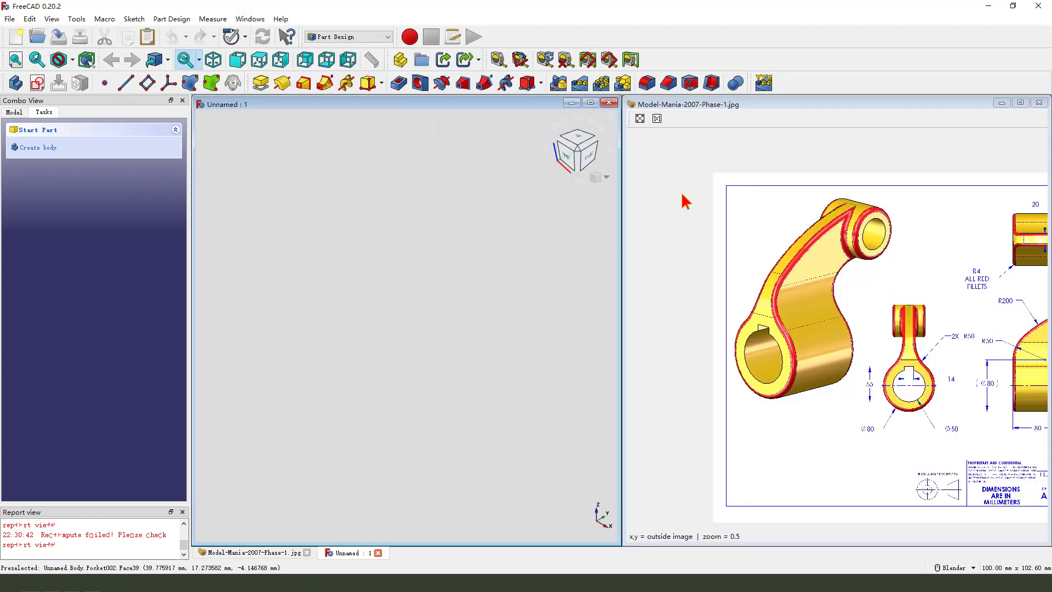
{"action": "mouse_move", "coordinate": [837, 288]}
{"action": "left_mouse_down"}
{"action": "mouse_move", "coordinate": [751, 256]}
{"action": "mouse_move", "coordinate": [743, 263]}
{"action": "left_mouse_up"}
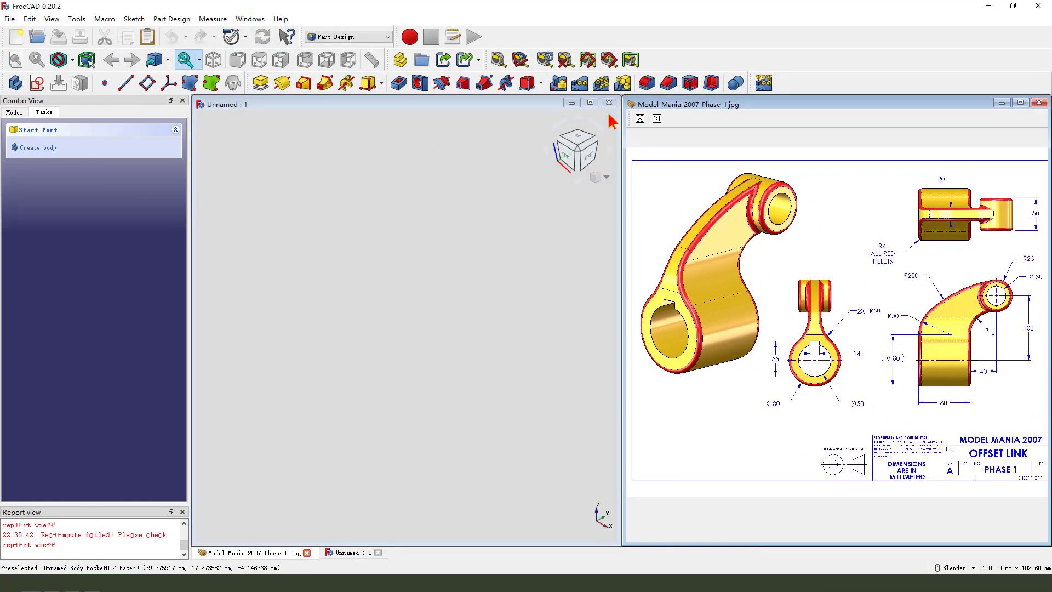
{"action": "left_click_drag", "start_coordinate": [874, 305], "coordinate": [856, 307]}
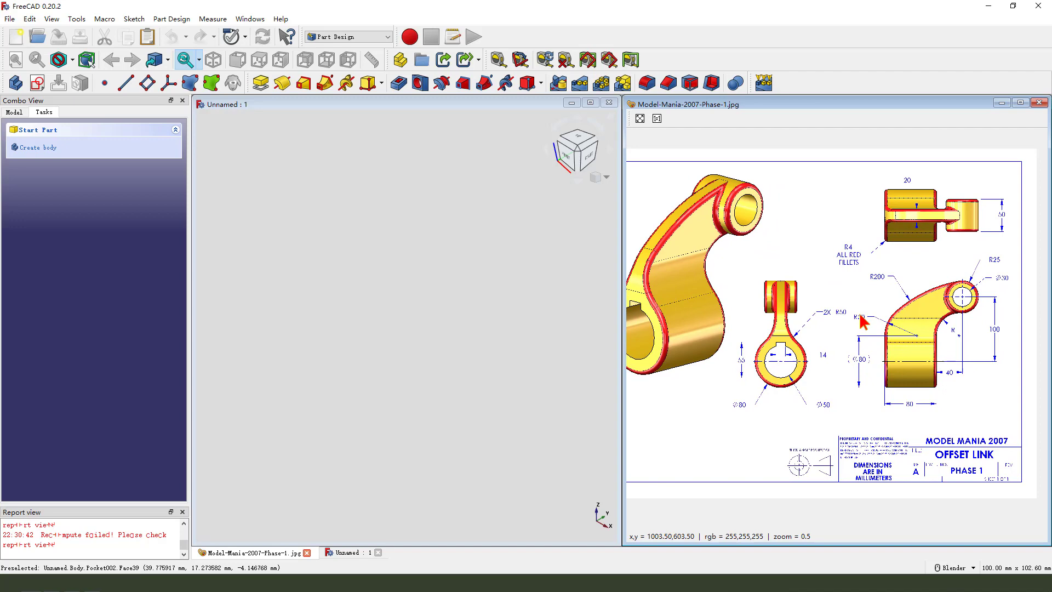
{"action": "scroll", "coordinate": [862, 323], "scroll_direction": "up", "scroll_amount": 2}
{"action": "middle_click_drag", "start_coordinate": [829, 306], "coordinate": [838, 309]}
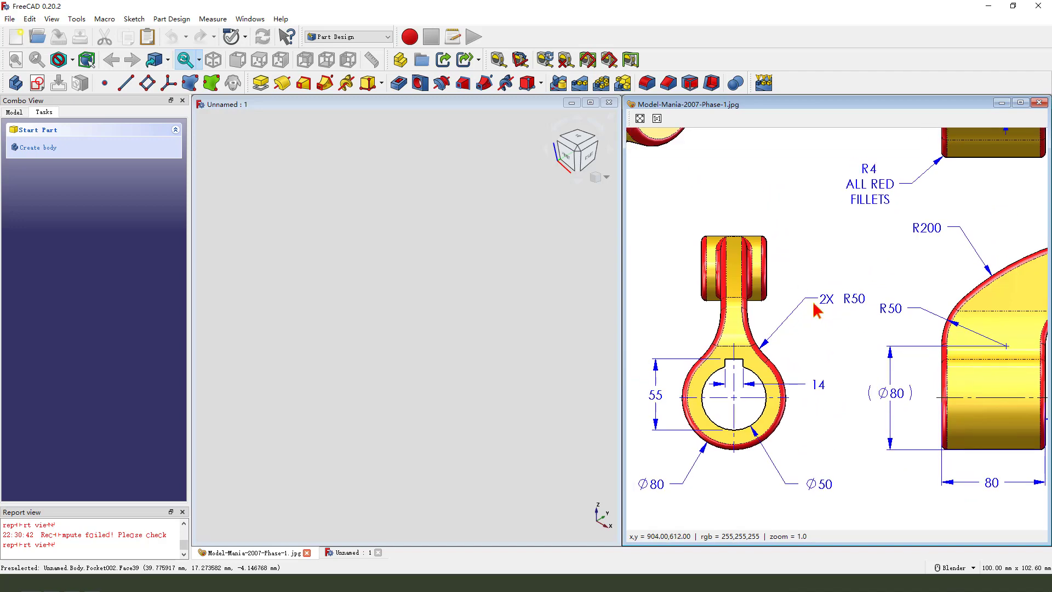
Create a body and start a new sketch on its XZ plane
{"action": "left_click", "coordinate": [16, 83]}
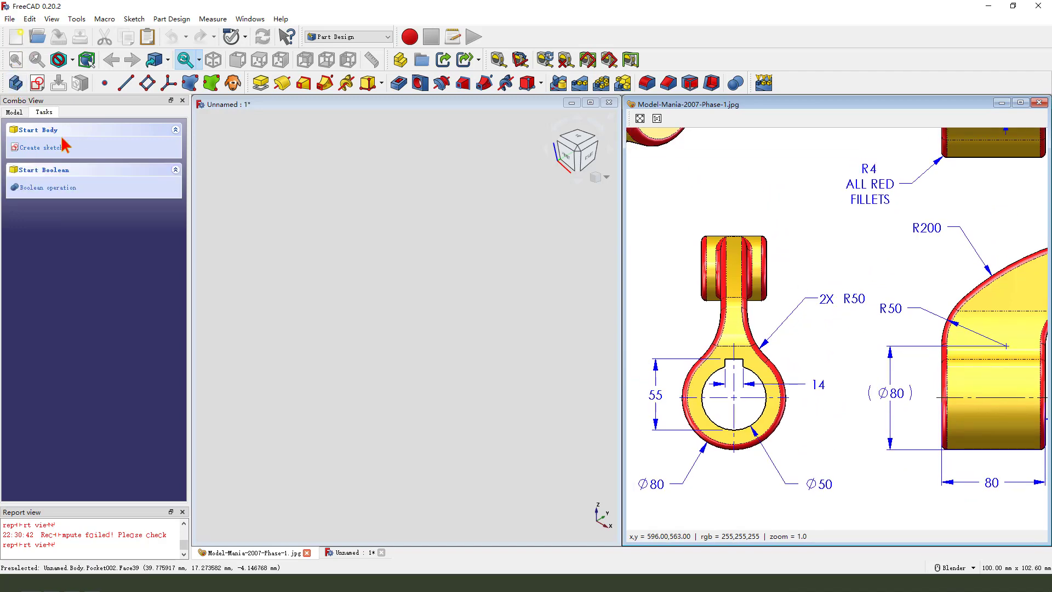
{"action": "left_click", "coordinate": [37, 83]}
{"action": "mouse_move", "coordinate": [459, 296]}
{"action": "middle_mouse_down"}
{"action": "mouse_move", "coordinate": [484, 295]}
{"action": "mouse_move", "coordinate": [462, 286]}
{"action": "middle_mouse_up"}
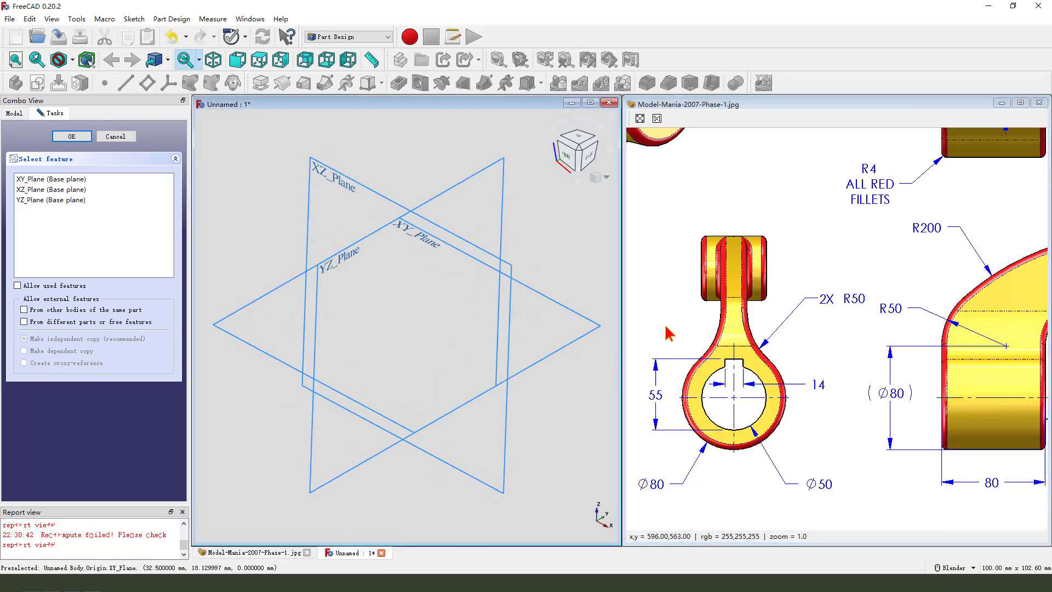
{"action": "mouse_move", "coordinate": [673, 308]}
{"action": "left_mouse_down"}
{"action": "mouse_move", "coordinate": [706, 227]}
{"action": "mouse_move", "coordinate": [728, 487]}
{"action": "mouse_move", "coordinate": [675, 308]}
{"action": "left_mouse_up"}
{"action": "mouse_move", "coordinate": [826, 334]}
{"action": "left_mouse_down"}
{"action": "mouse_move", "coordinate": [789, 351]}
{"action": "mouse_move", "coordinate": [797, 365]}
{"action": "left_mouse_up"}
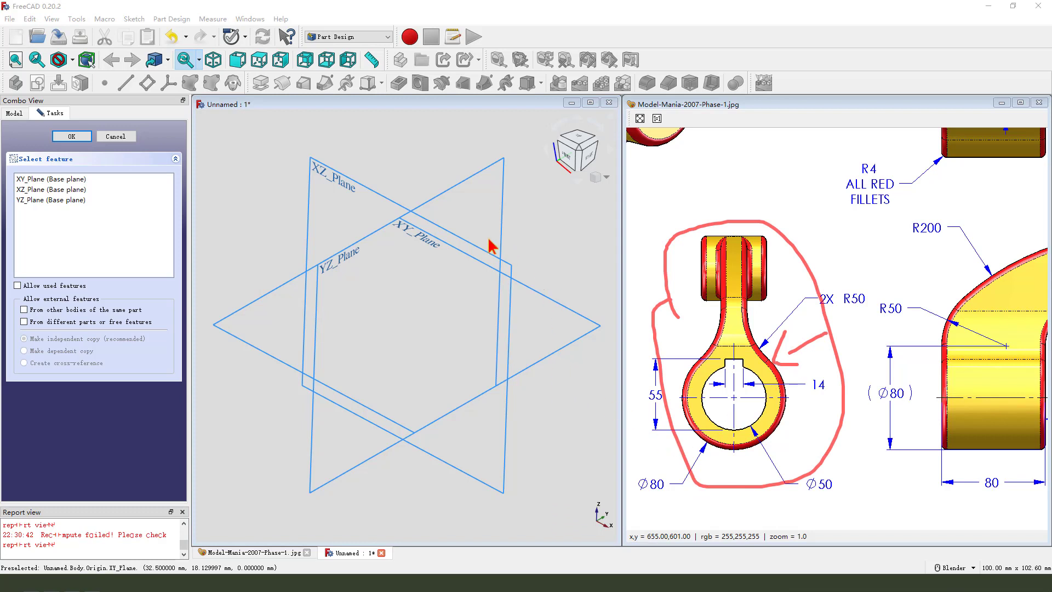
{"action": "mouse_move", "coordinate": [298, 175]}
{"action": "left_mouse_down"}
{"action": "mouse_move", "coordinate": [340, 164]}
{"action": "mouse_move", "coordinate": [305, 191]}
{"action": "left_mouse_up"}
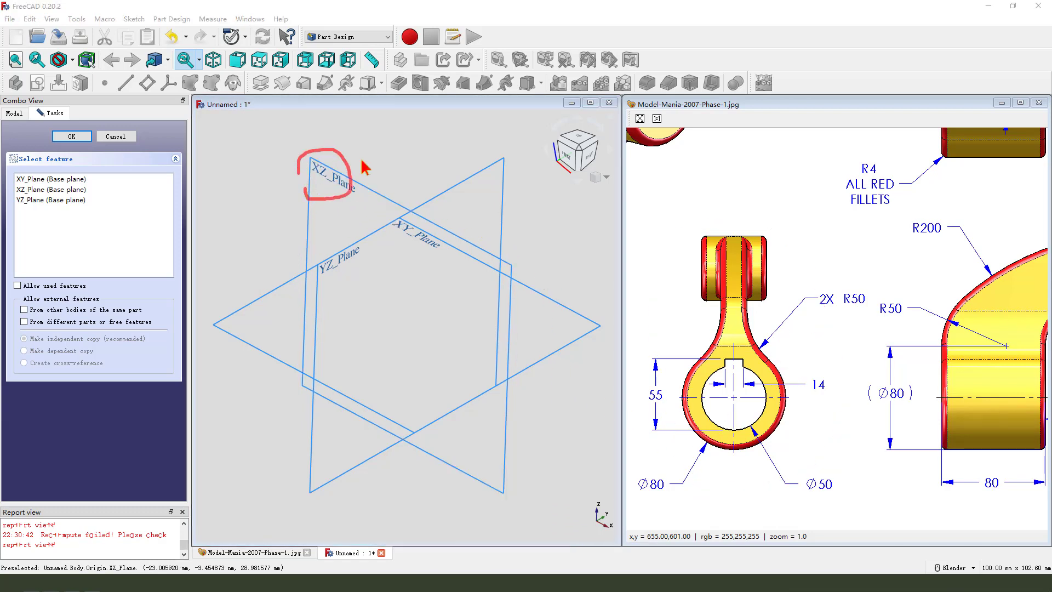
{"action": "left_click_drag", "start_coordinate": [415, 190], "coordinate": [459, 202]}
{"action": "key", "text": "Escape"}
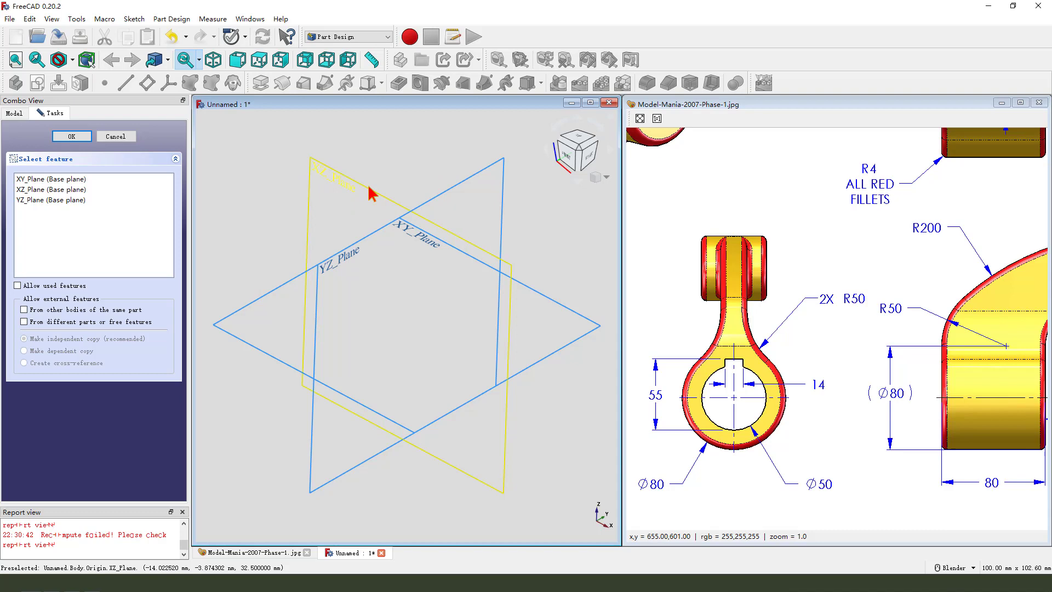
{"action": "double_click", "coordinate": [368, 188]}
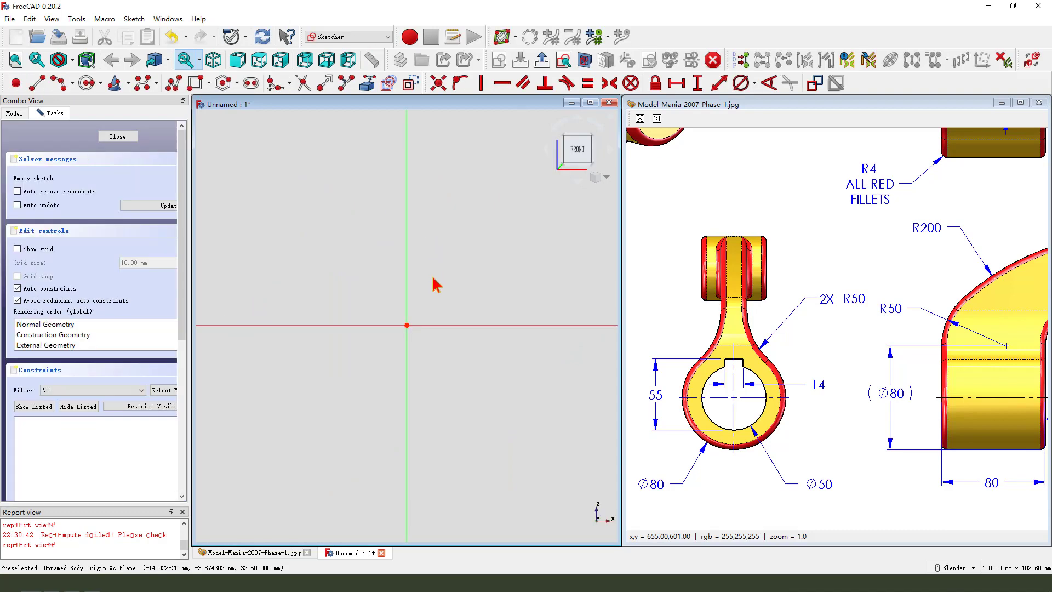
Sketch a circle centred on the origin and a rectangle about 14 mm wide overlapping the circle's upper part
{"action": "left_click", "coordinate": [87, 82]}
{"action": "left_click", "coordinate": [406, 325]}
{"action": "left_click", "coordinate": [442, 373]}
{"action": "left_click", "coordinate": [196, 84]}
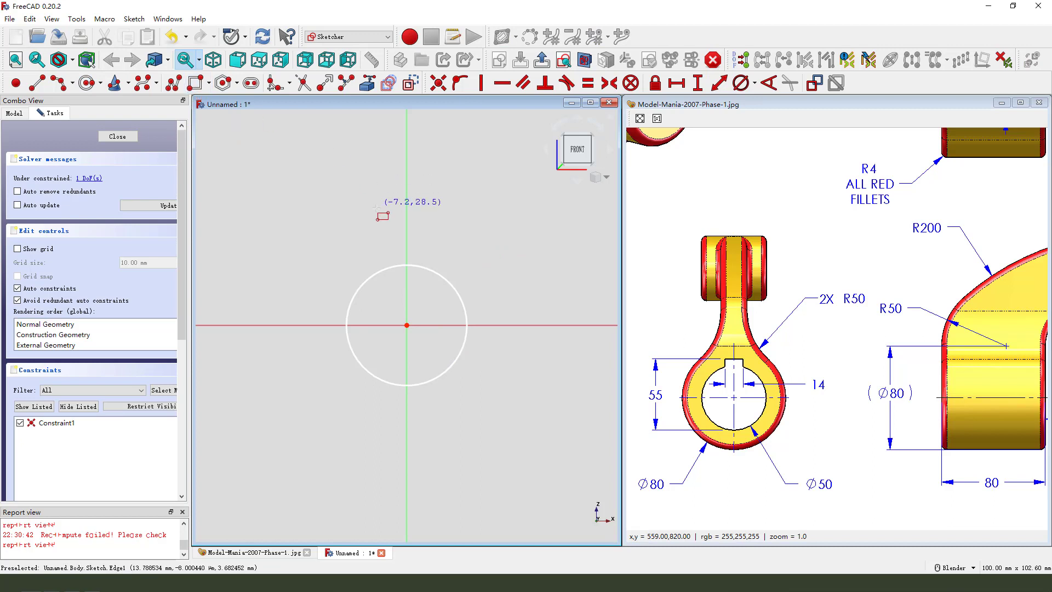
{"action": "left_click", "coordinate": [373, 219]}
{"action": "left_click", "coordinate": [433, 300]}
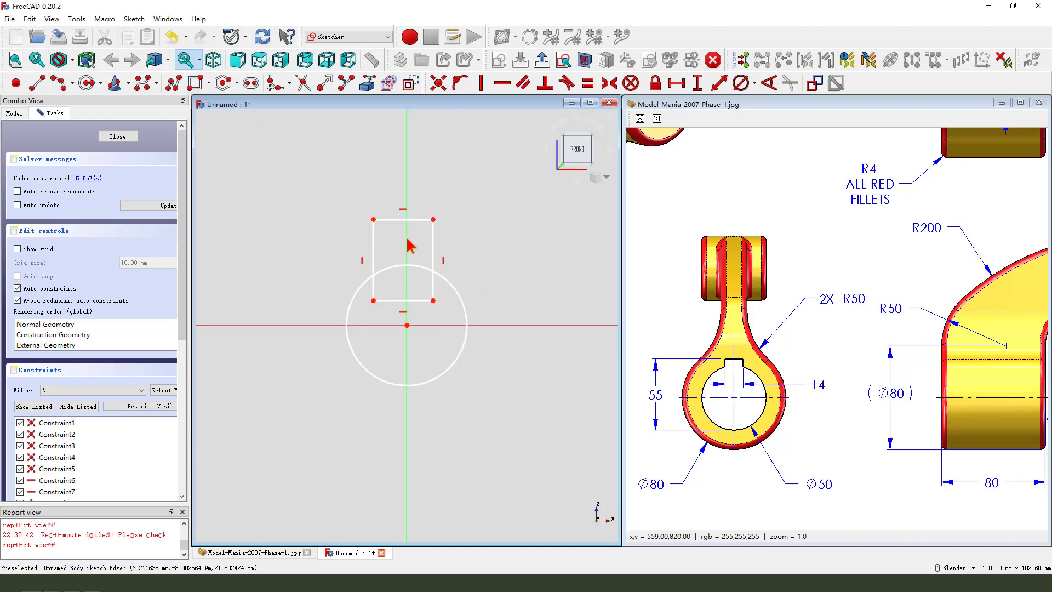
Constrain the rectangle's two top corners to be symmetric about the vertical axis
{"action": "left_click", "coordinate": [373, 219]}
{"action": "left_click", "coordinate": [433, 219]}
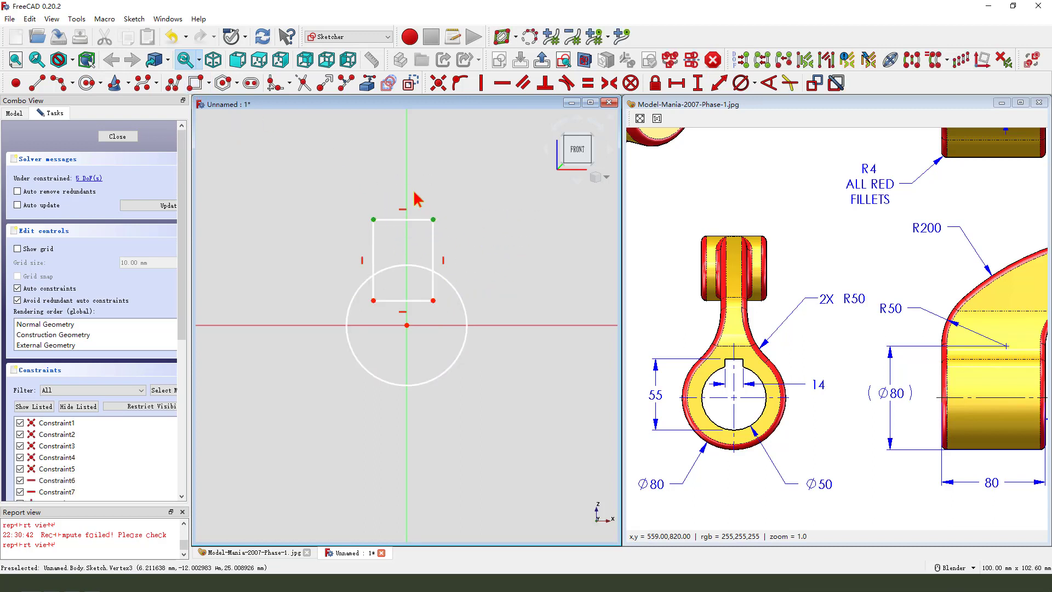
{"action": "left_click", "coordinate": [406, 199]}
{"action": "left_click", "coordinate": [609, 83]}
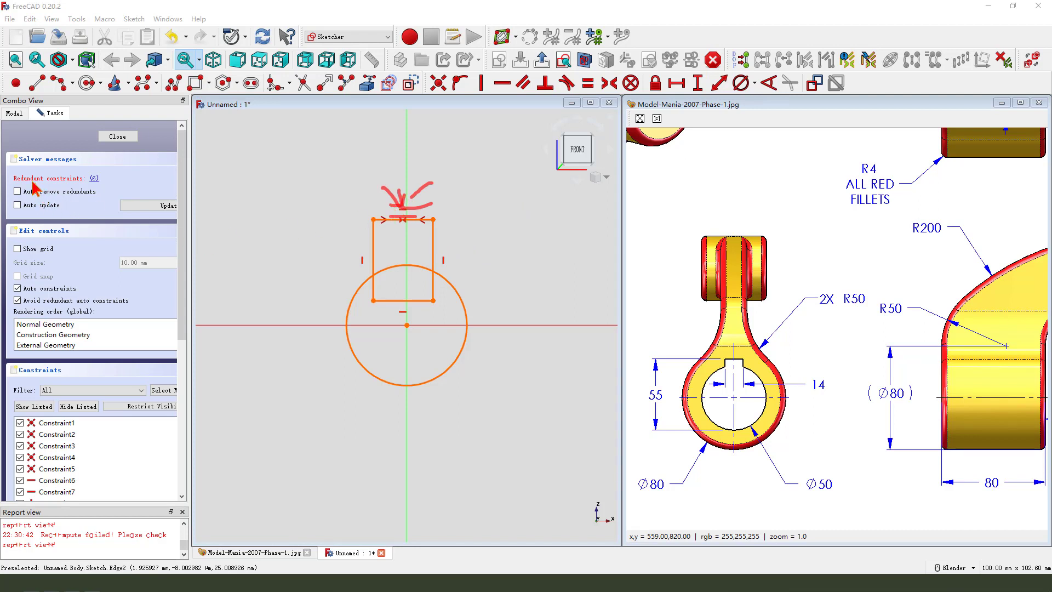
Delete the redundant horizontal constraint on the rectangle's top edge, Constraint6
{"action": "left_click", "coordinate": [93, 179]}
{"action": "left_click_drag", "start_coordinate": [137, 437], "coordinate": [108, 446]}
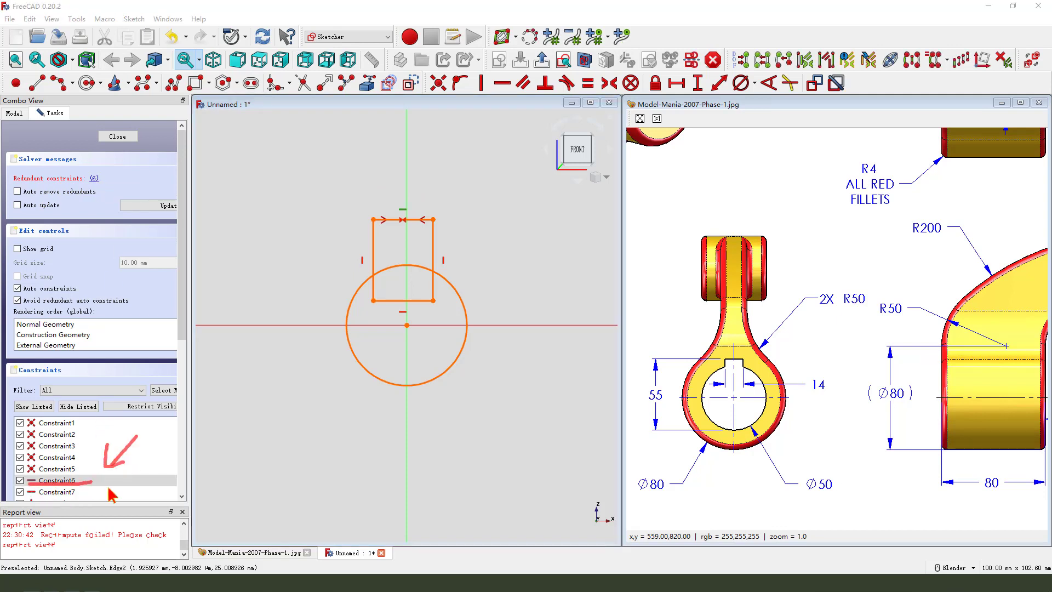
{"action": "left_click", "coordinate": [98, 479]}
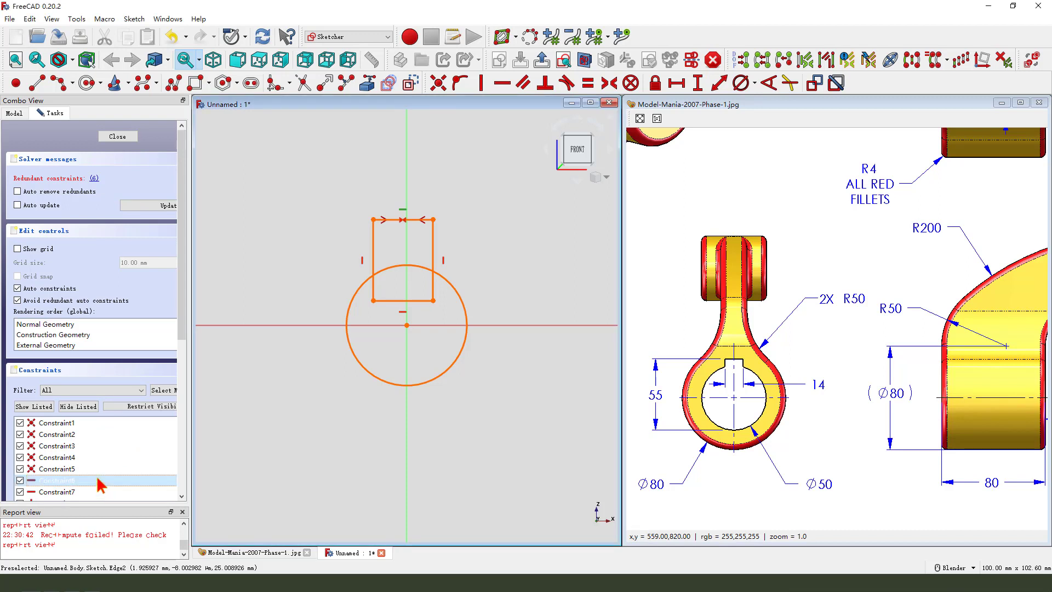
{"action": "key", "text": "Delete"}
Add a horizontal dimension of 14 mm to the rectangle's top edge
{"action": "left_click", "coordinate": [430, 223]}
{"action": "key", "text": "l"}
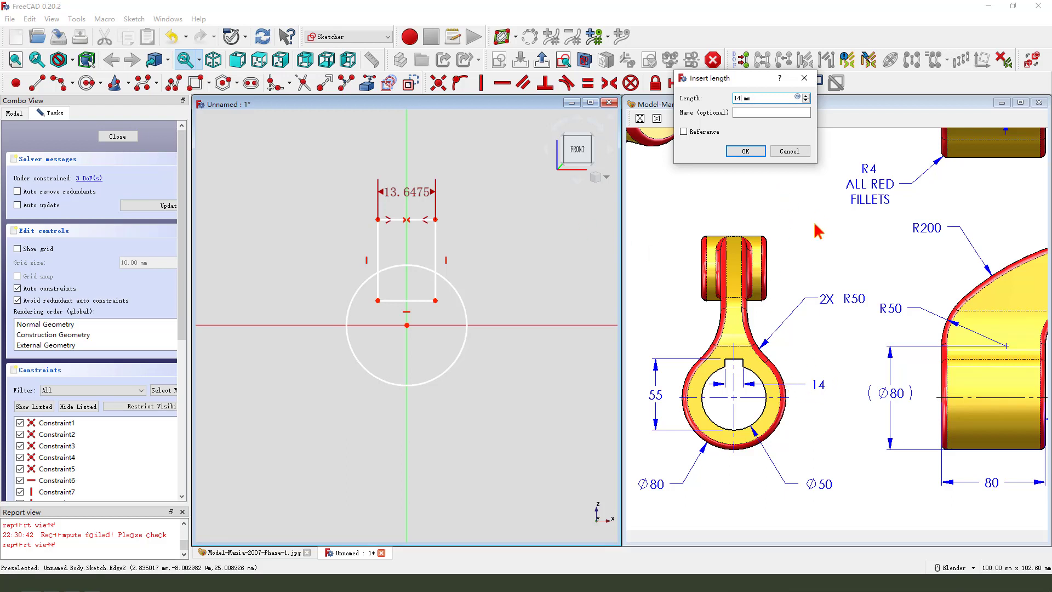
{"action": "left_click", "coordinate": [739, 151]}
Check the web thickness in the reference drawing and change the rectangle's width dimension to 20 mm
{"action": "middle_click_drag", "start_coordinate": [882, 257], "coordinate": [729, 399]}
{"action": "middle_click_drag", "start_coordinate": [879, 280], "coordinate": [861, 282]}
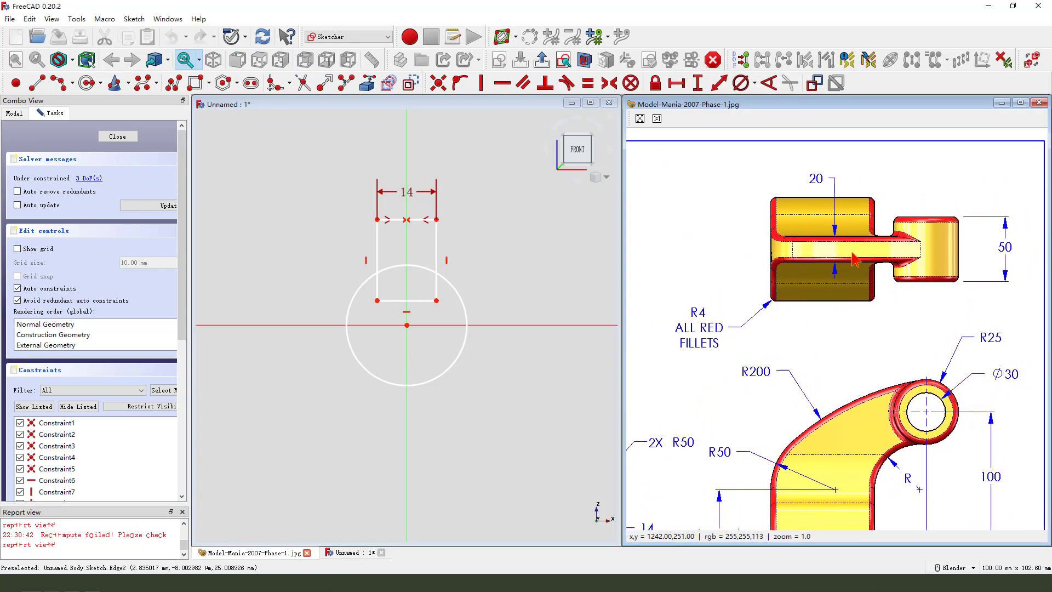
{"action": "key", "text": "ctrl+alt+g"}
{"action": "mouse_move", "coordinate": [811, 151]}
{"action": "left_mouse_down"}
{"action": "mouse_move", "coordinate": [824, 213]}
{"action": "mouse_move", "coordinate": [817, 163]}
{"action": "left_mouse_up"}
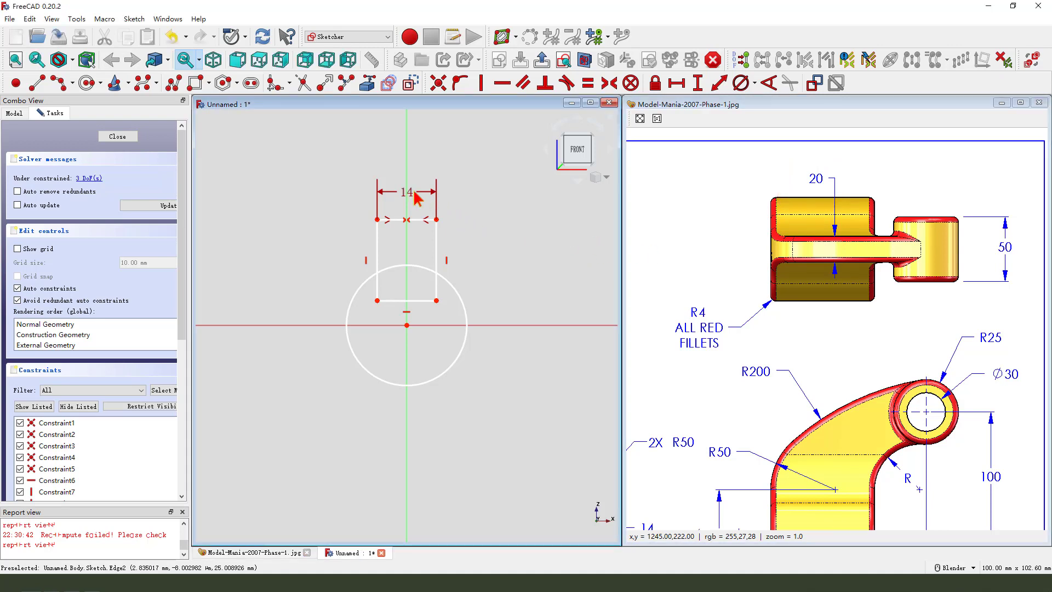
{"action": "double_click", "coordinate": [438, 203]}
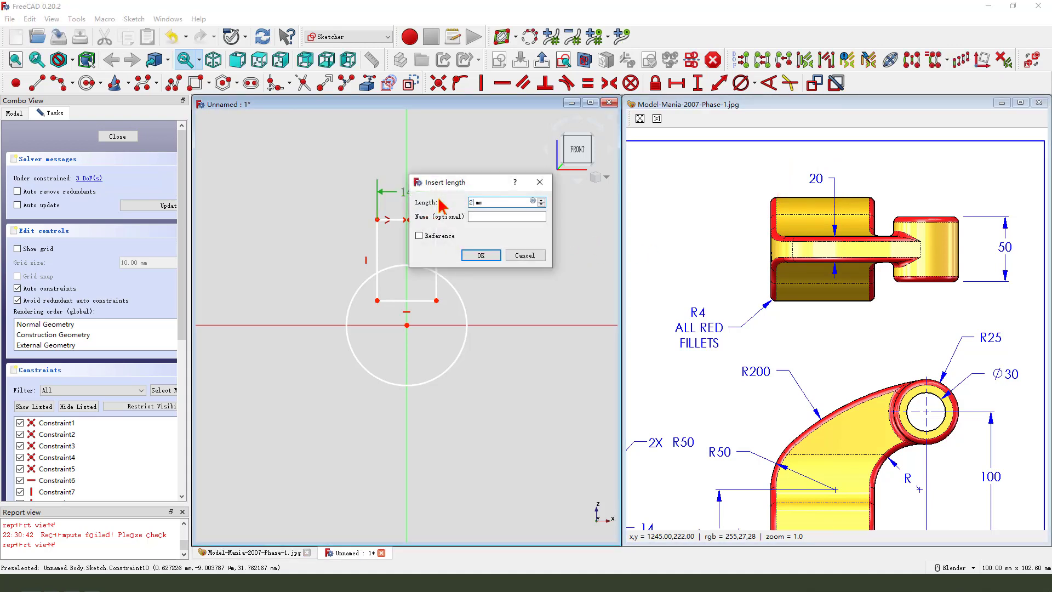
{"action": "left_click", "coordinate": [479, 256]}
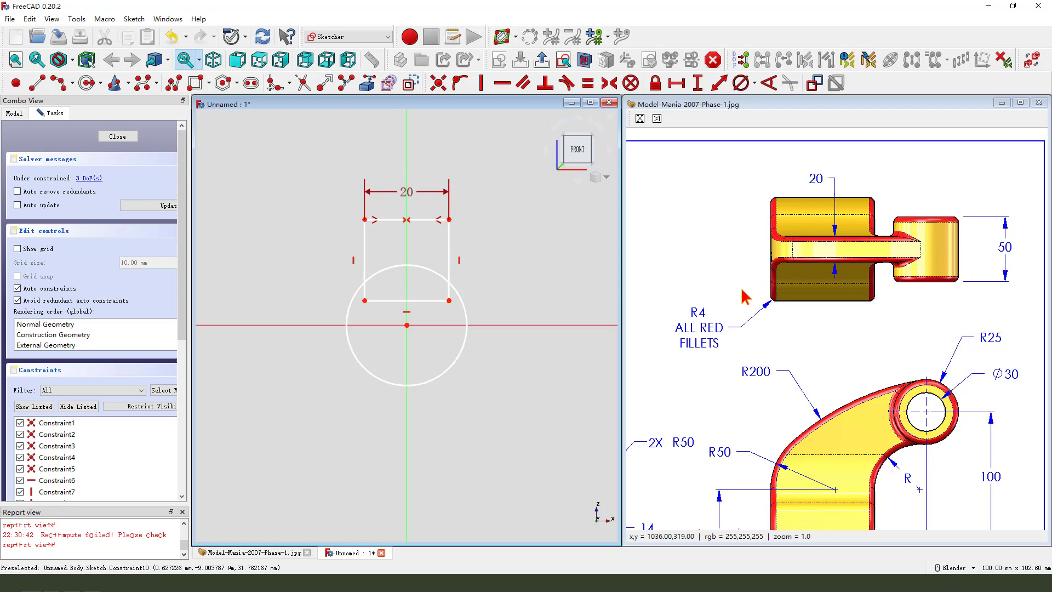
Check the hub's outer diameter in the reference drawing and constrain the circle's diameter to 80 mm
{"action": "scroll", "coordinate": [745, 296], "scroll_direction": "down", "scroll_amount": 4}
{"action": "middle_click_drag", "start_coordinate": [869, 281], "coordinate": [914, 269]}
{"action": "middle_click_drag", "start_coordinate": [809, 336], "coordinate": [766, 319]}
{"action": "middle_click_drag", "start_coordinate": [859, 354], "coordinate": [829, 358]}
{"action": "scroll", "coordinate": [828, 413], "scroll_direction": "up", "scroll_amount": 1}
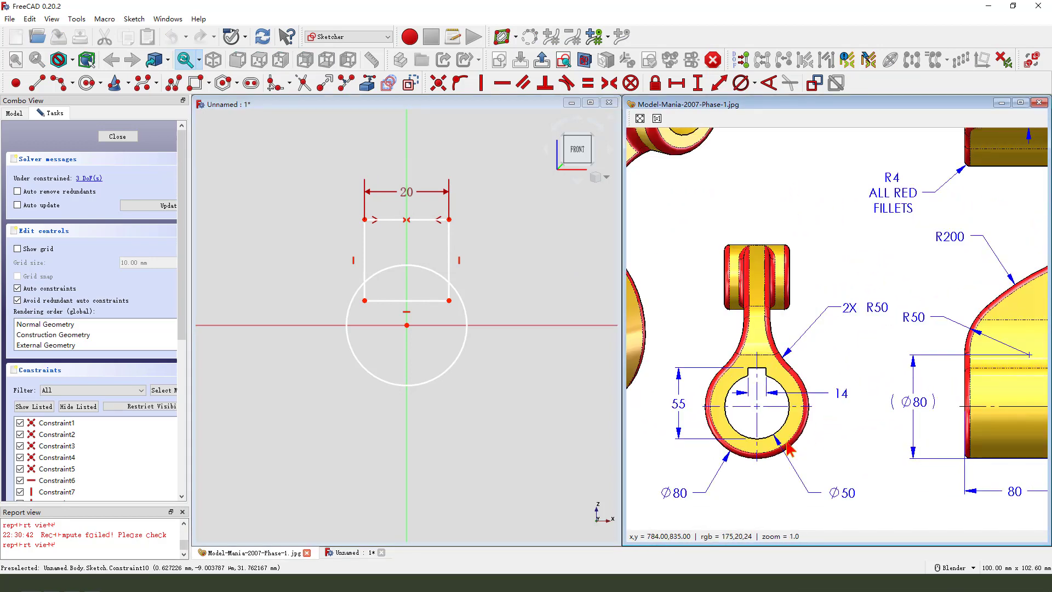
{"action": "middle_click_drag", "start_coordinate": [791, 441], "coordinate": [814, 360]}
{"action": "mouse_move", "coordinate": [711, 391]}
{"action": "left_mouse_down"}
{"action": "mouse_move", "coordinate": [668, 426]}
{"action": "mouse_move", "coordinate": [706, 394]}
{"action": "left_mouse_up"}
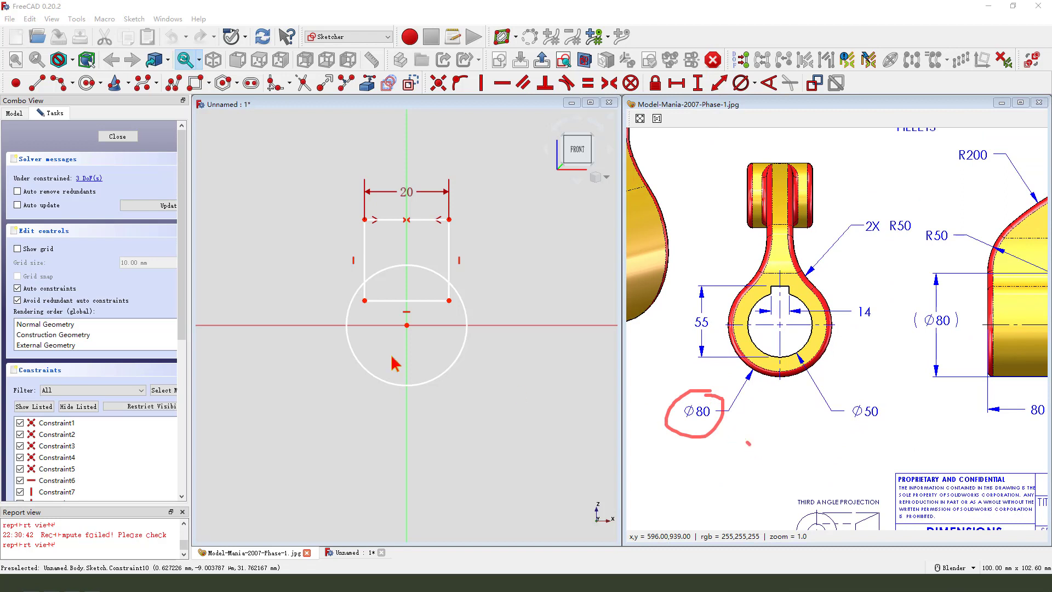
{"action": "left_click", "coordinate": [463, 357]}
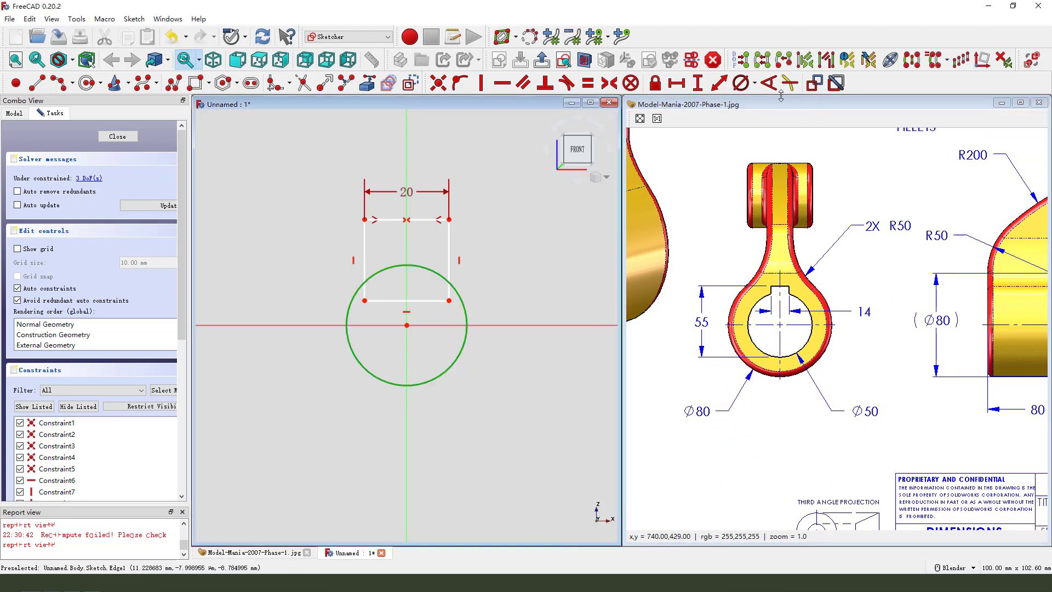
{"action": "left_click", "coordinate": [743, 89]}
{"action": "type", "text": "80"}
{"action": "key", "text": "Return"}
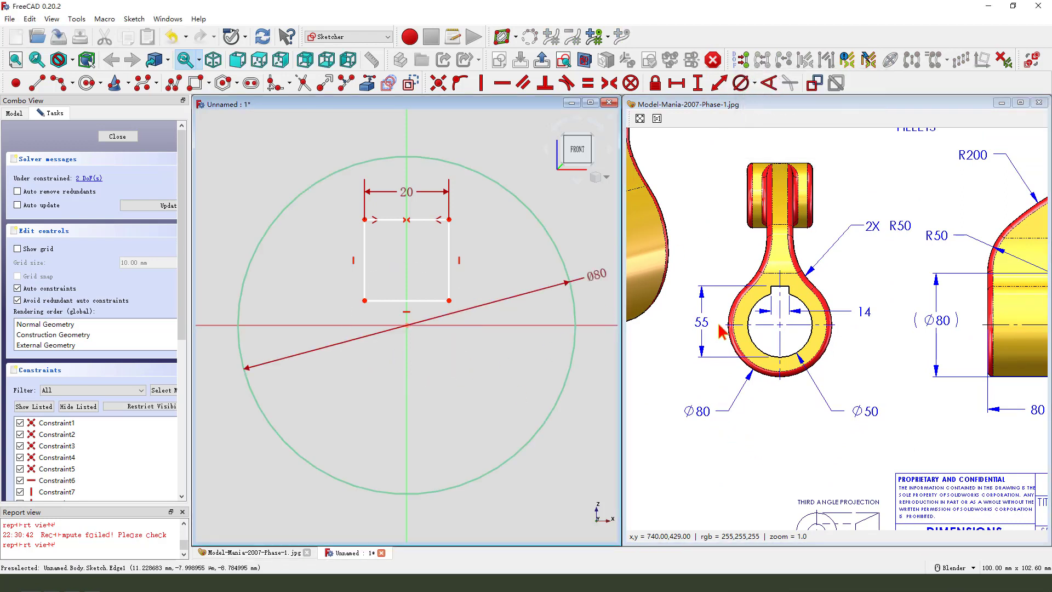
Stretch the rectangle upward so its top edge lies about 108 mm above the origin
{"action": "scroll", "coordinate": [426, 393], "scroll_direction": "down", "scroll_amount": 5}
{"action": "left_click_drag", "start_coordinate": [415, 310], "coordinate": [414, 159]}
{"action": "scroll", "coordinate": [415, 358], "scroll_direction": "up", "scroll_amount": 1}
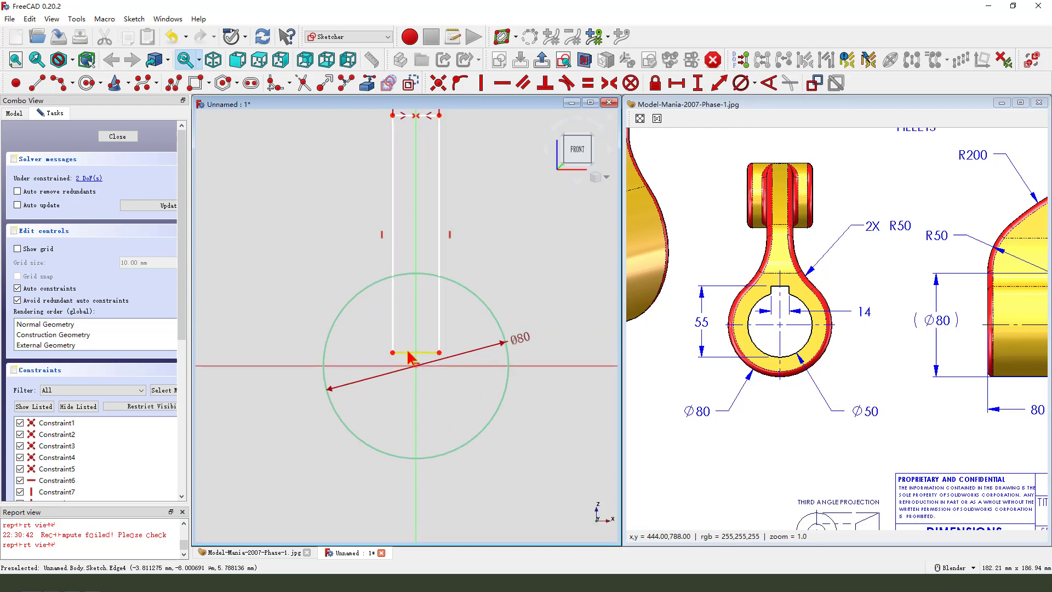
{"action": "scroll", "coordinate": [407, 356], "scroll_direction": "down", "scroll_amount": 2}
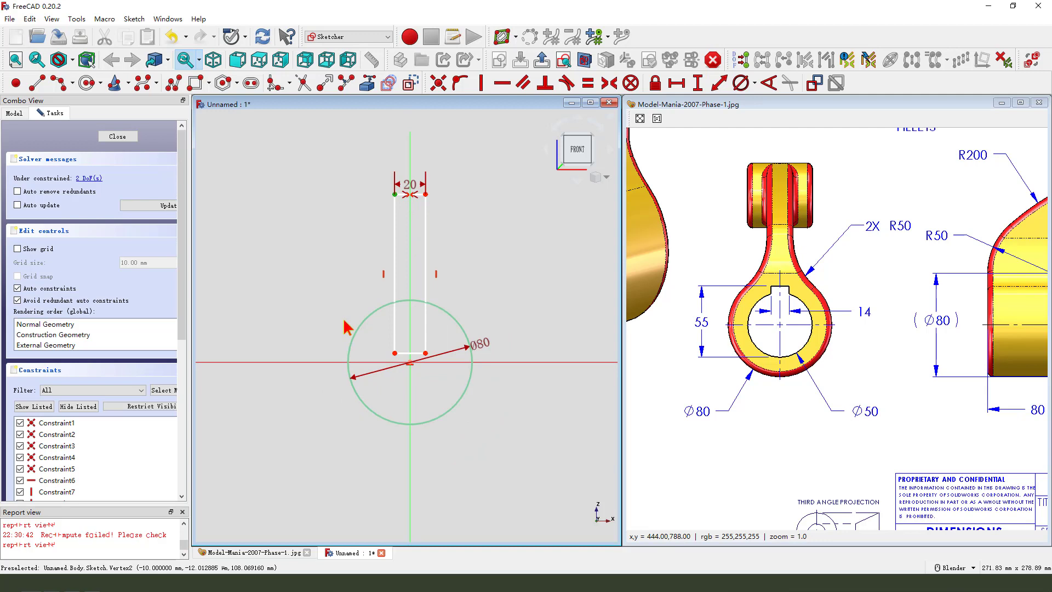
Constrain the vertical distance between the rectangle's top-left corner and the origin to 300 mm
{"action": "left_click", "coordinate": [696, 84]}
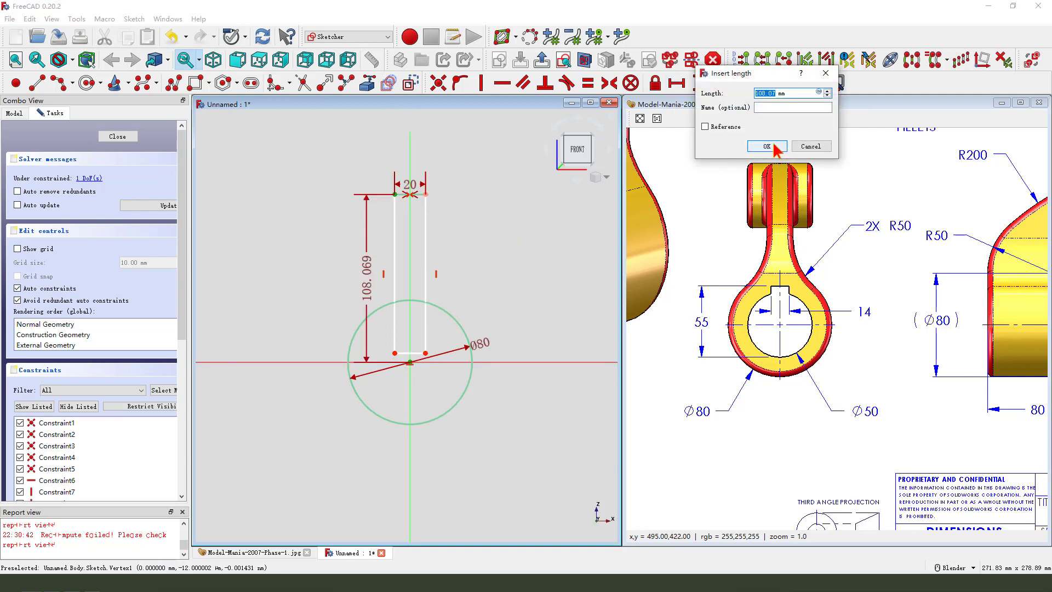
{"action": "type", "text": "30"}
{"action": "left_click", "coordinate": [774, 145]}
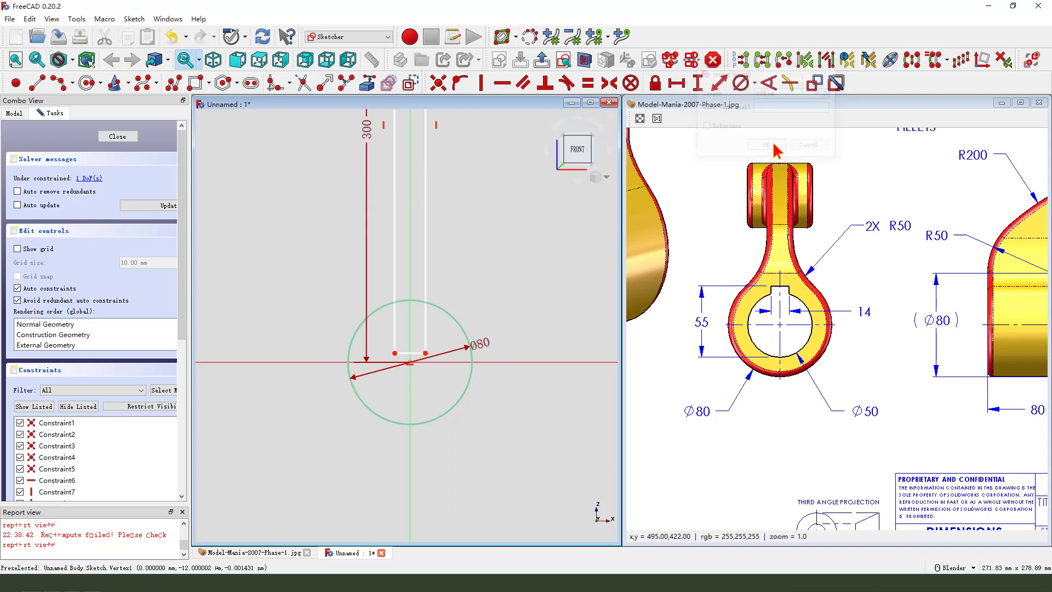
Move the 300 mm height and 20 mm width dimension labels clear of the rectangle
{"action": "scroll", "coordinate": [433, 422], "scroll_direction": "down", "scroll_amount": 2}
{"action": "left_click_drag", "start_coordinate": [387, 270], "coordinate": [297, 263]}
{"action": "left_click_drag", "start_coordinate": [411, 136], "coordinate": [457, 127]}
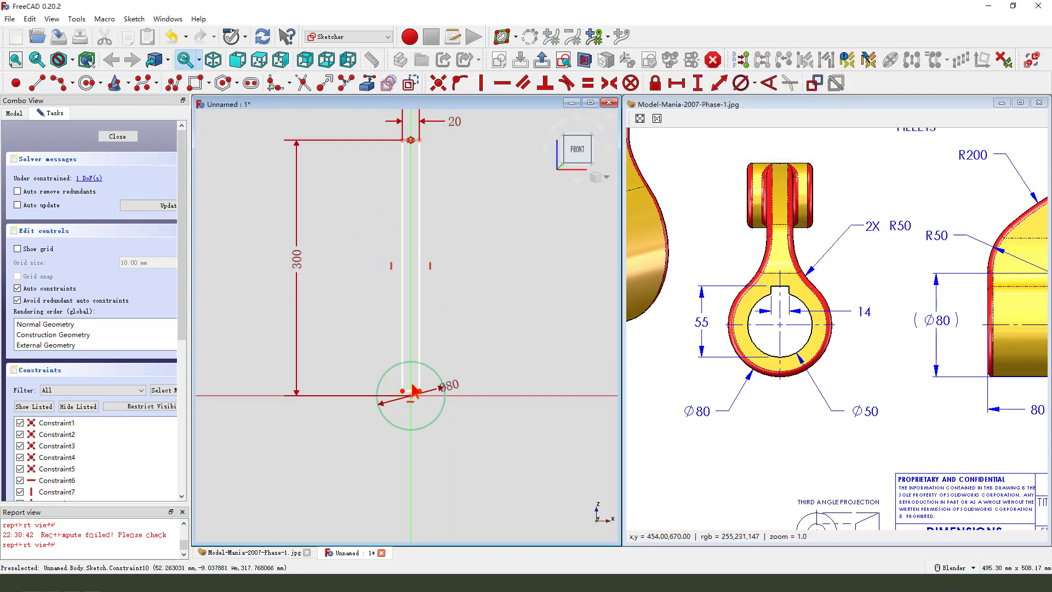
Trim the rectangle's bottom edge and side segments inside the circle, plus the circle's arc between the sides, to form one closed outline
{"action": "scroll", "coordinate": [422, 384], "scroll_direction": "up", "scroll_amount": 2}
{"action": "left_click", "coordinate": [306, 86]}
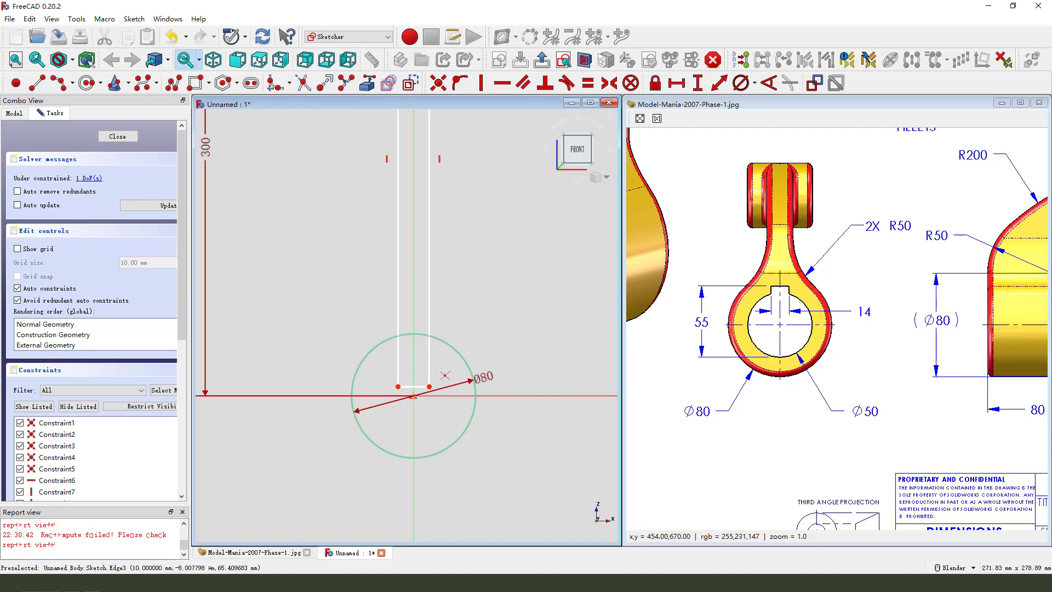
{"action": "scroll", "coordinate": [439, 369], "scroll_direction": "up", "scroll_amount": 1}
{"action": "left_click", "coordinate": [418, 390]}
{"action": "left_click", "coordinate": [389, 363]}
{"action": "left_click", "coordinate": [427, 372]}
{"action": "left_click", "coordinate": [409, 326]}
Rearrange the 20 mm, 300 mm and Ø80 dimension labels around the trimmed outline and leave the sketch
{"action": "scroll", "coordinate": [417, 388], "scroll_direction": "down", "scroll_amount": 3}
{"action": "scroll", "coordinate": [409, 219], "scroll_direction": "down", "scroll_amount": 2}
{"action": "scroll", "coordinate": [444, 159], "scroll_direction": "up", "scroll_amount": 1}
{"action": "left_click_drag", "start_coordinate": [450, 165], "coordinate": [453, 152]}
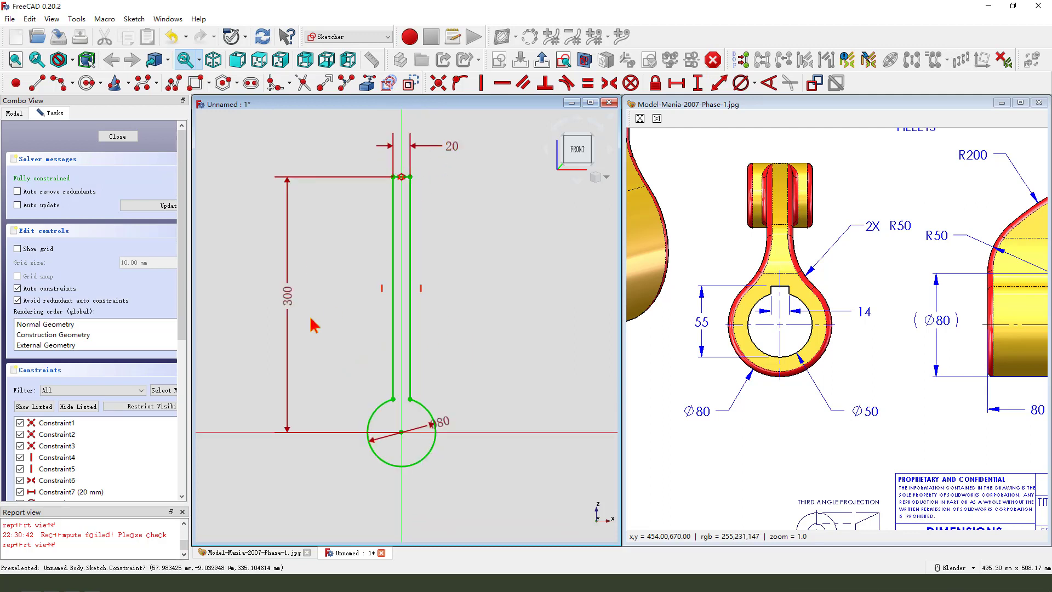
{"action": "left_click_drag", "start_coordinate": [289, 298], "coordinate": [314, 305]}
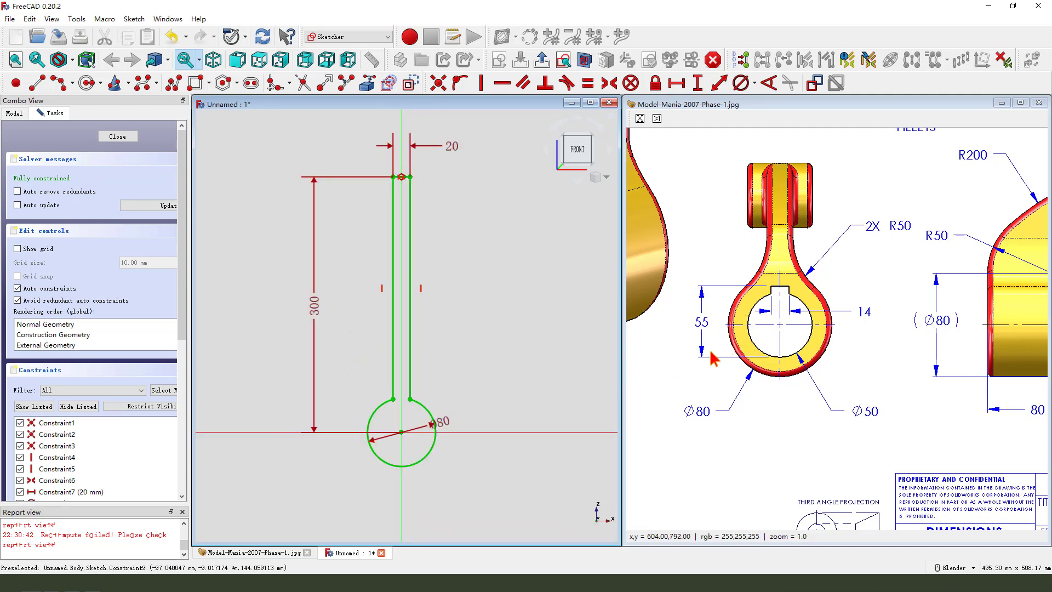
{"action": "left_click_drag", "start_coordinate": [453, 153], "coordinate": [454, 160]}
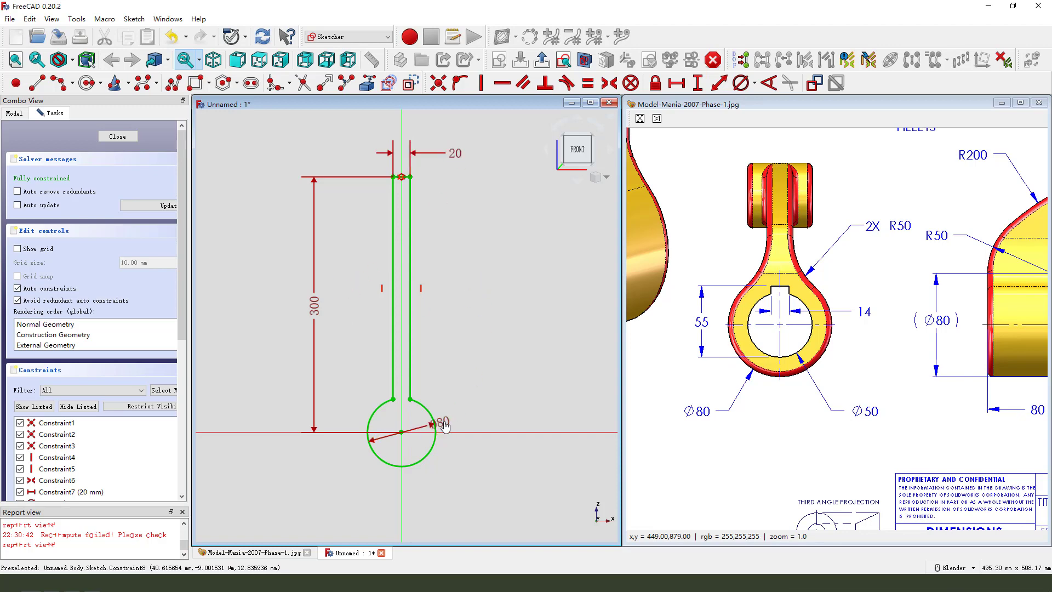
{"action": "mouse_move", "coordinate": [453, 410]}
{"action": "left_mouse_down"}
{"action": "mouse_move", "coordinate": [442, 423]}
{"action": "mouse_move", "coordinate": [462, 403]}
{"action": "left_mouse_up"}
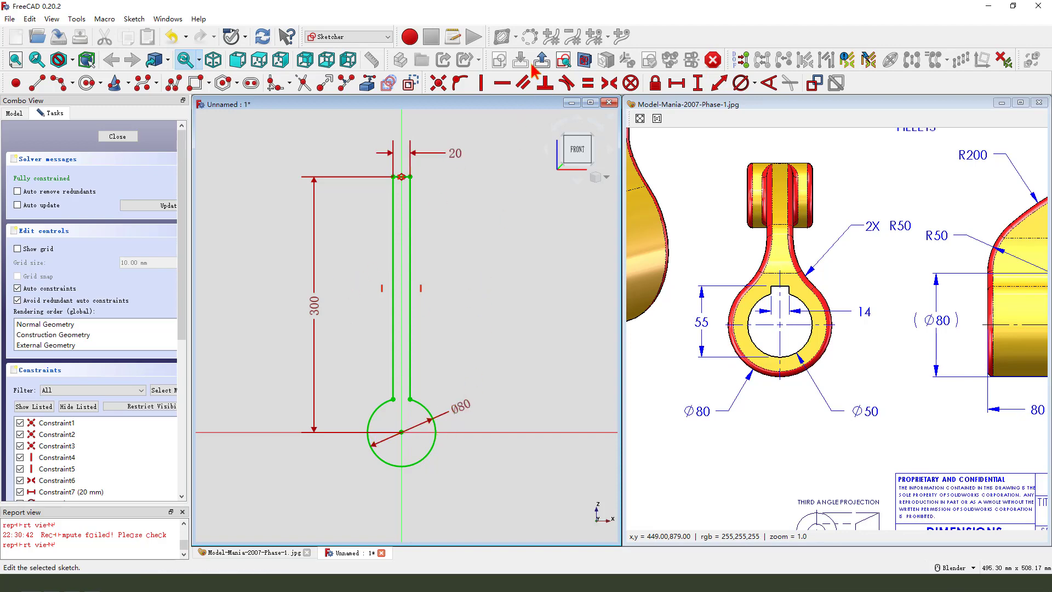
{"action": "left_click", "coordinate": [543, 63]}
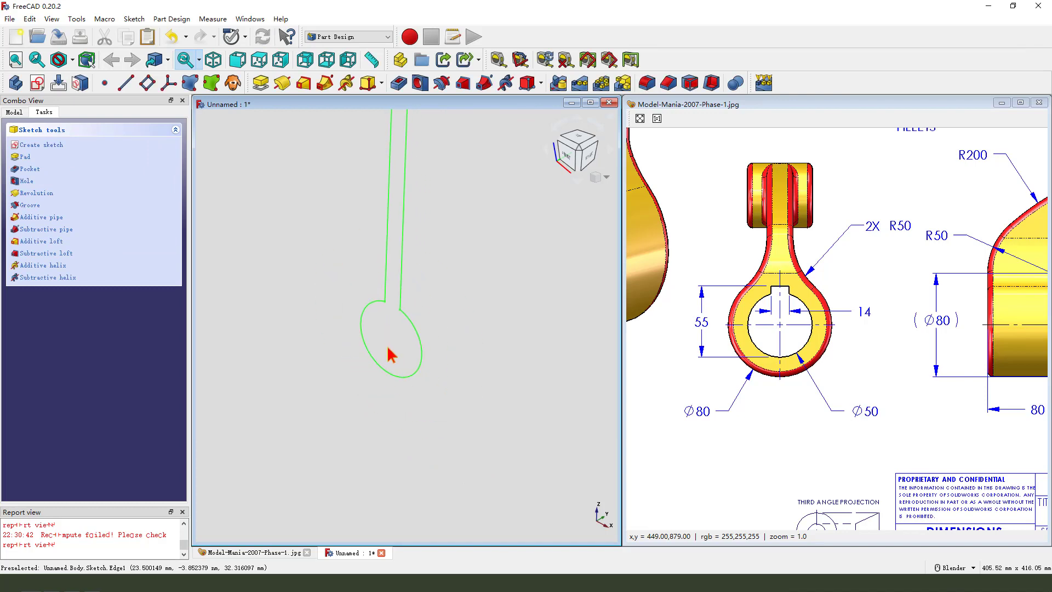
Check the hub length and boss offset in the drawing's side view and pad the profile 200 mm in the reversed direction
{"action": "mouse_move", "coordinate": [773, 361]}
{"action": "left_mouse_down"}
{"action": "mouse_move", "coordinate": [667, 386]}
{"action": "mouse_move", "coordinate": [556, 382]}
{"action": "left_mouse_up"}
{"action": "left_click_drag", "start_coordinate": [803, 422], "coordinate": [800, 438]}
{"action": "left_click_drag", "start_coordinate": [743, 305], "coordinate": [960, 321]}
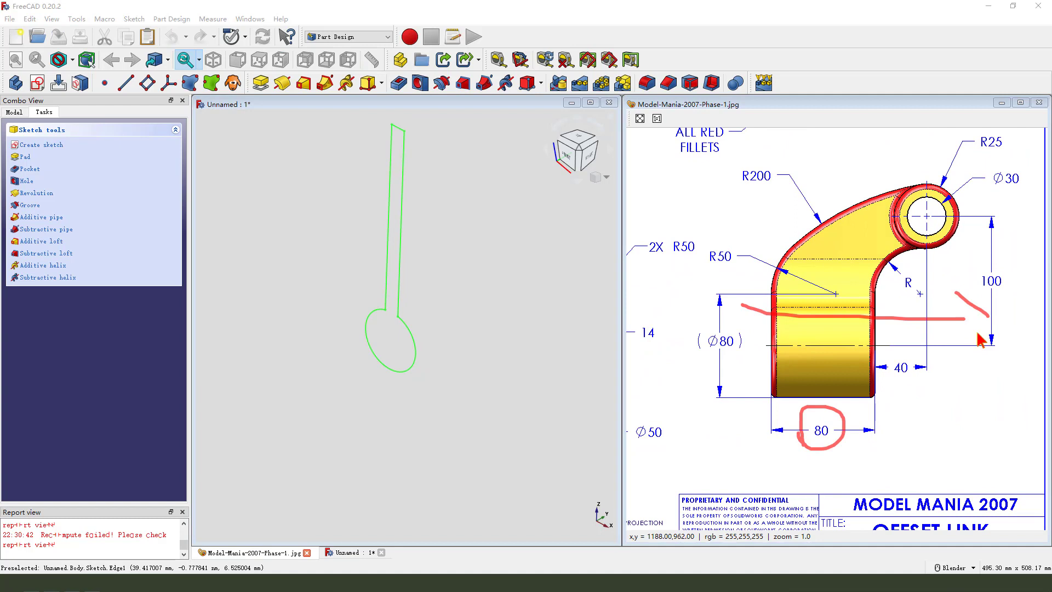
{"action": "left_click", "coordinate": [261, 83]}
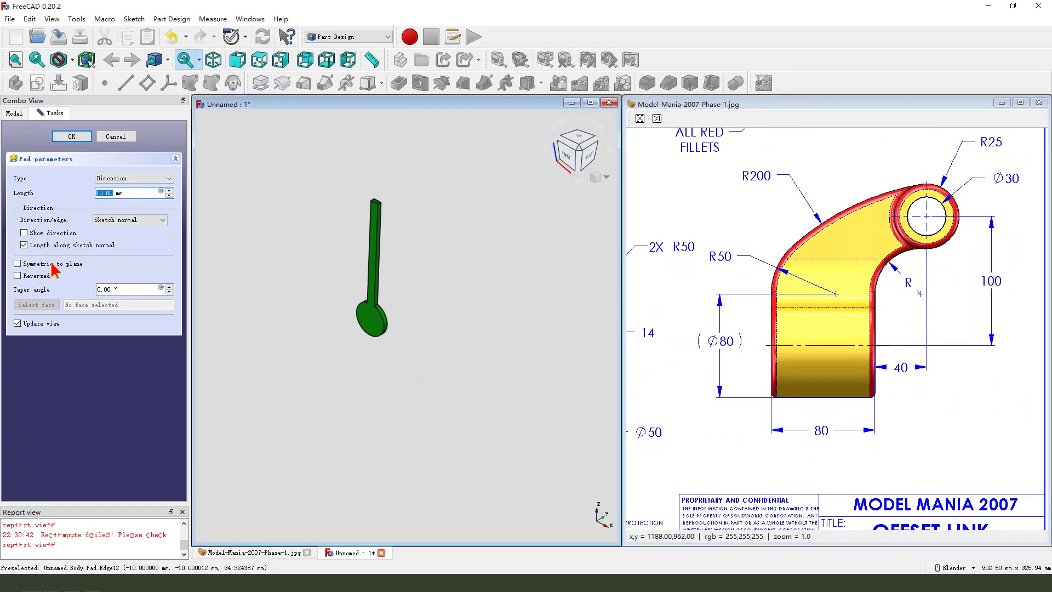
{"action": "left_click", "coordinate": [18, 276]}
{"action": "left_click", "coordinate": [101, 193]}
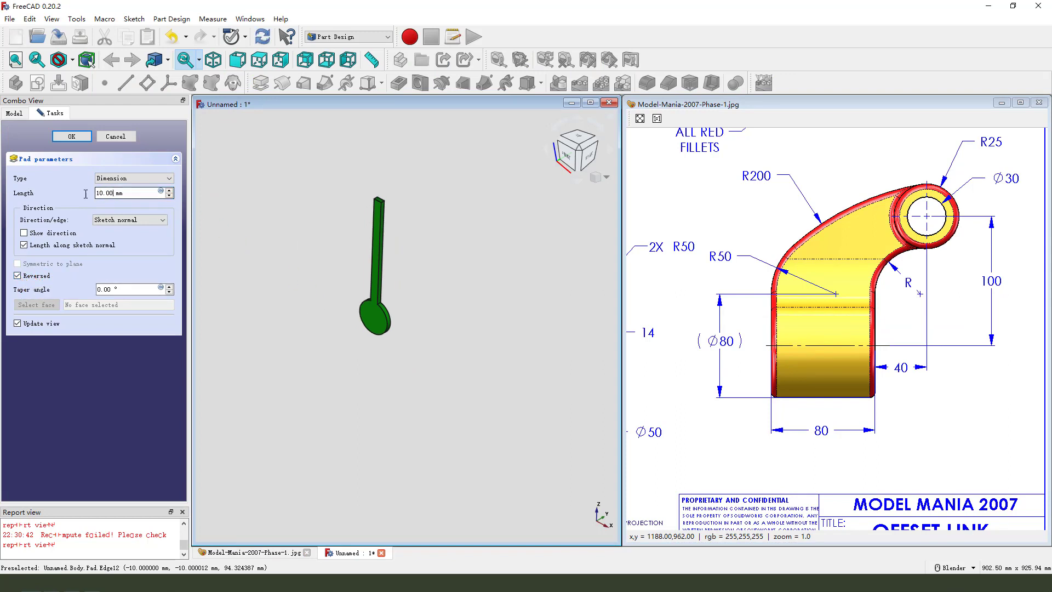
{"action": "mouse_move", "coordinate": [828, 419]}
{"action": "left_mouse_down"}
{"action": "mouse_move", "coordinate": [812, 432]}
{"action": "mouse_move", "coordinate": [821, 425]}
{"action": "left_mouse_up"}
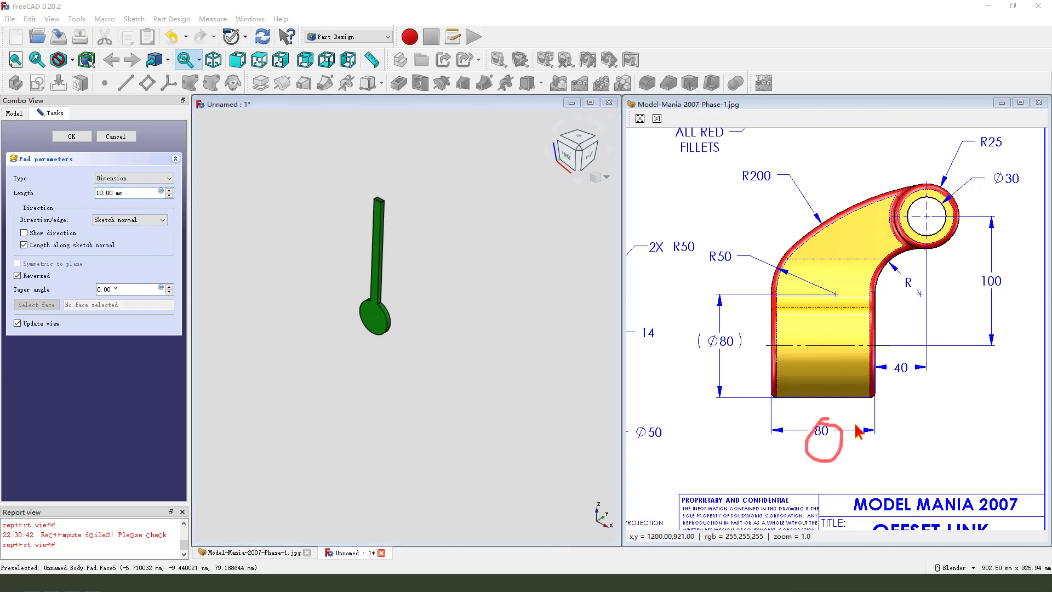
{"action": "left_click_drag", "start_coordinate": [891, 384], "coordinate": [916, 387]}
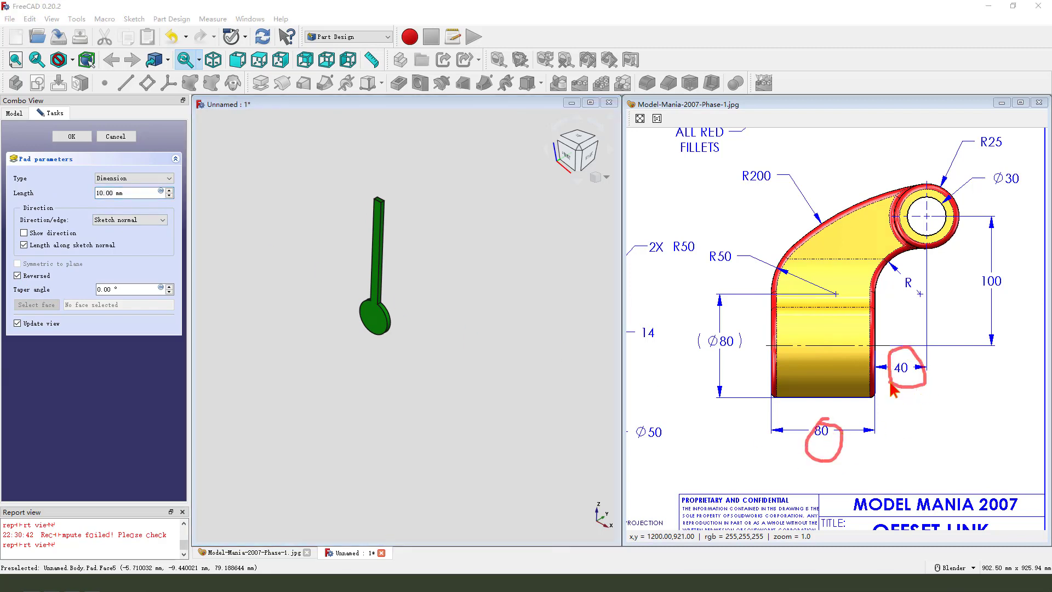
{"action": "left_click_drag", "start_coordinate": [787, 427], "coordinate": [934, 427]}
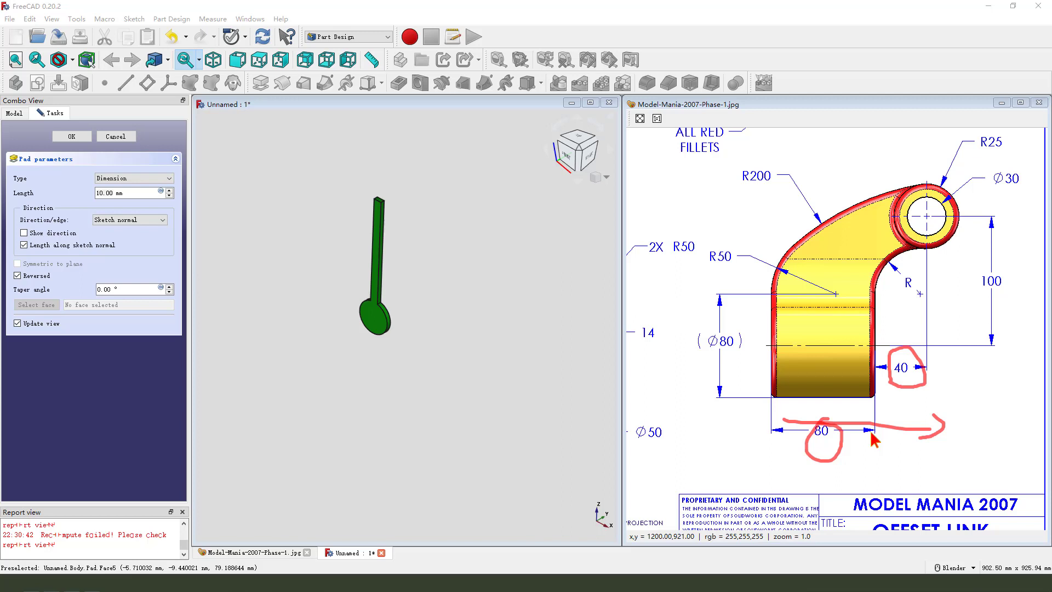
{"action": "key", "text": "Escape"}
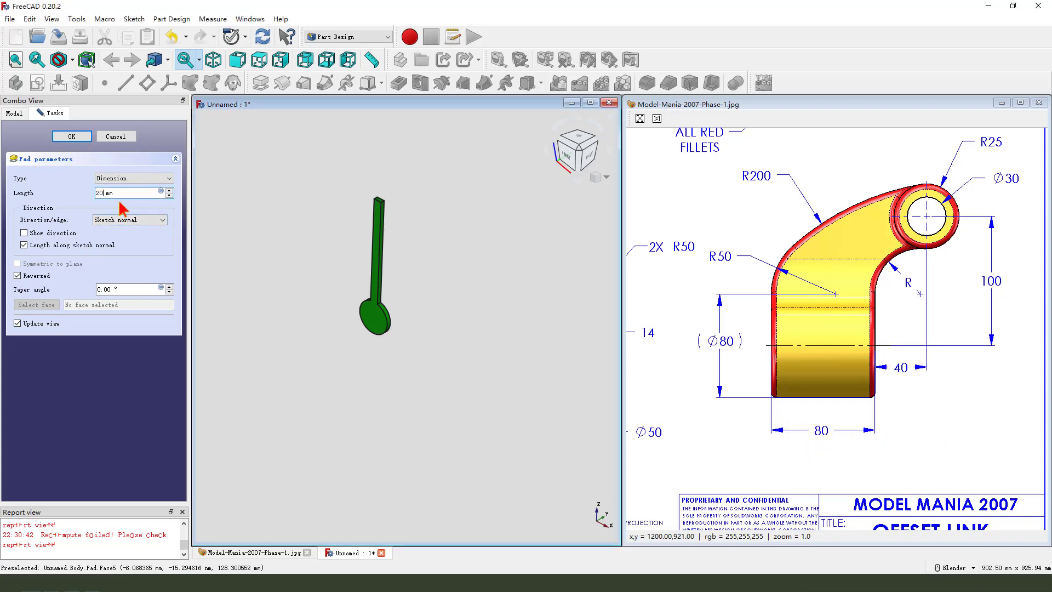
{"action": "type", "text": "200"}
{"action": "left_click", "coordinate": [73, 136]}
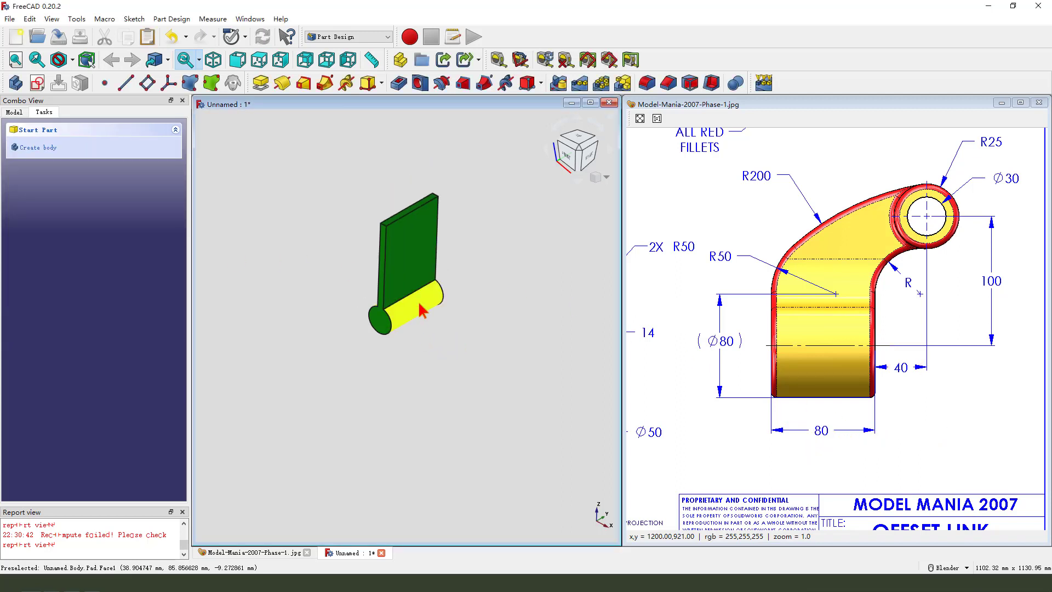
Examine the radius callout for the hub-to-web transition in the drawing's front view
{"action": "scroll", "coordinate": [398, 318], "scroll_direction": "up", "scroll_amount": 1}
{"action": "middle_click_drag", "start_coordinate": [468, 341], "coordinate": [475, 336]}
{"action": "middle_click_drag", "start_coordinate": [788, 373], "coordinate": [988, 374]}
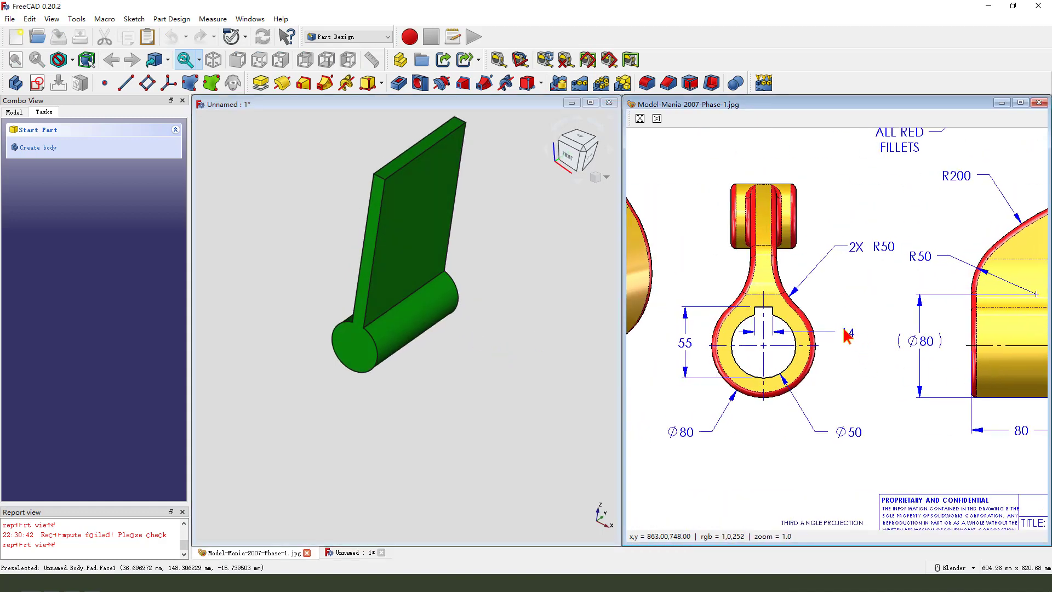
{"action": "left_click_drag", "start_coordinate": [880, 225], "coordinate": [872, 225]}
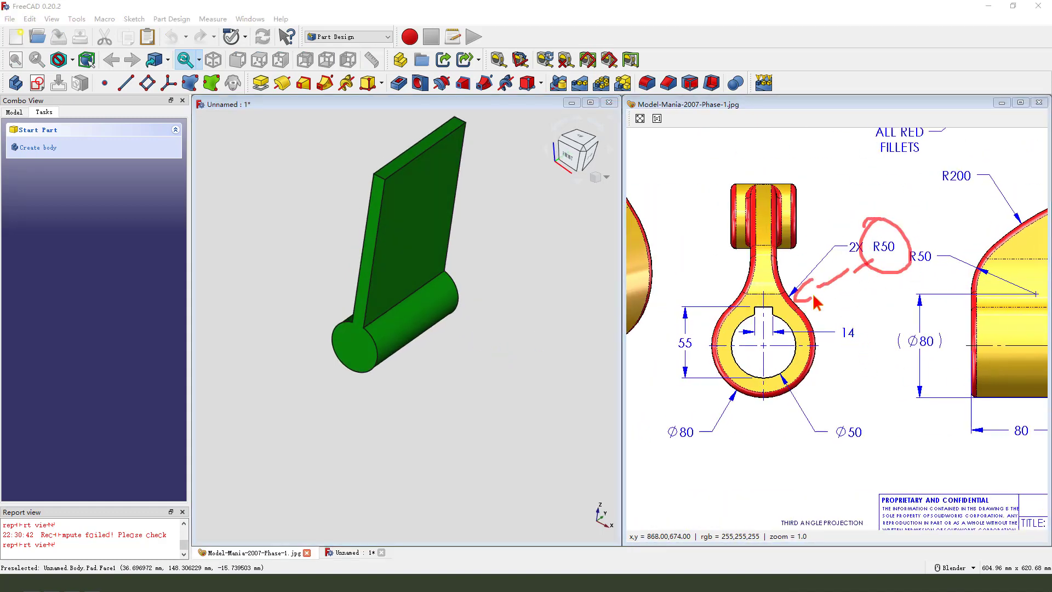
{"action": "key", "text": "Escape"}
Fillet both long edges where the web meets the cylindrical hub with a 50 mm radius, using wireframe display to pick them
{"action": "scroll", "coordinate": [361, 351], "scroll_direction": "up", "scroll_amount": 2}
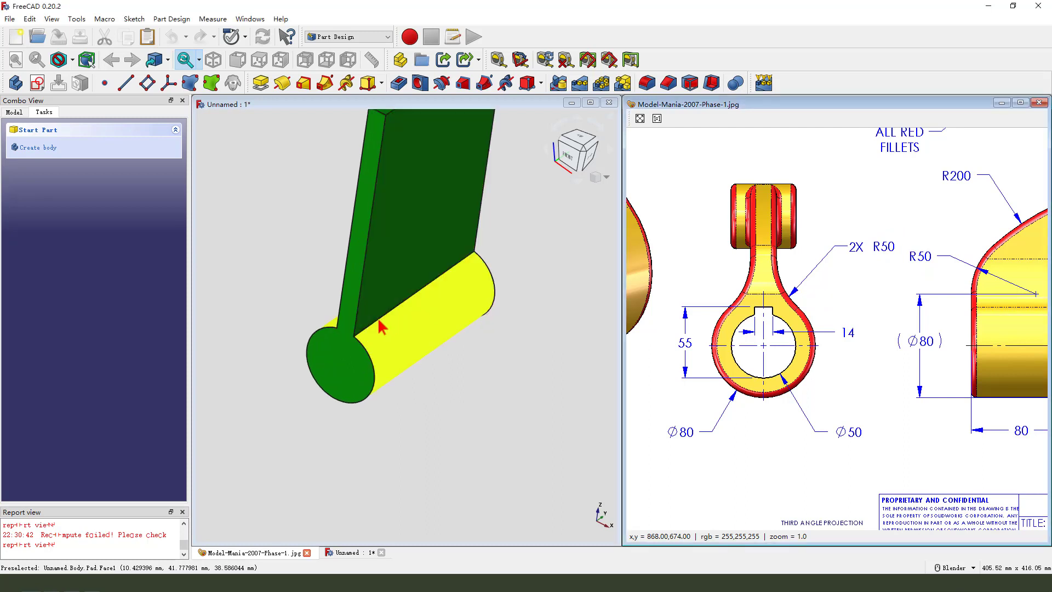
{"action": "left_click", "coordinate": [368, 335]}
{"action": "middle_click_drag", "start_coordinate": [368, 335], "coordinate": [366, 351]}
{"action": "left_click", "coordinate": [387, 357]}
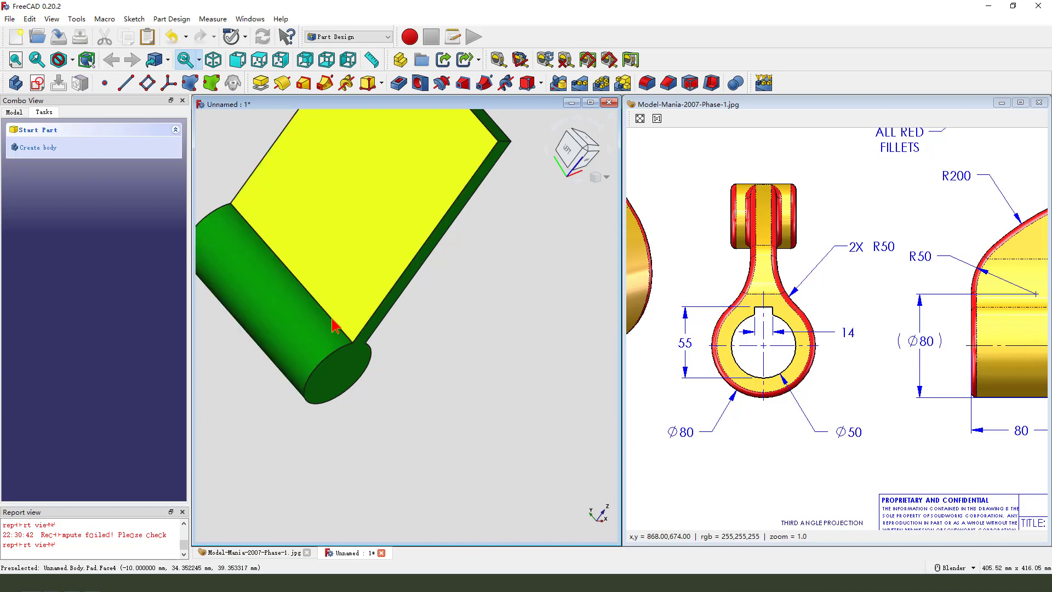
{"action": "scroll", "coordinate": [331, 322], "scroll_direction": "up", "scroll_amount": 4}
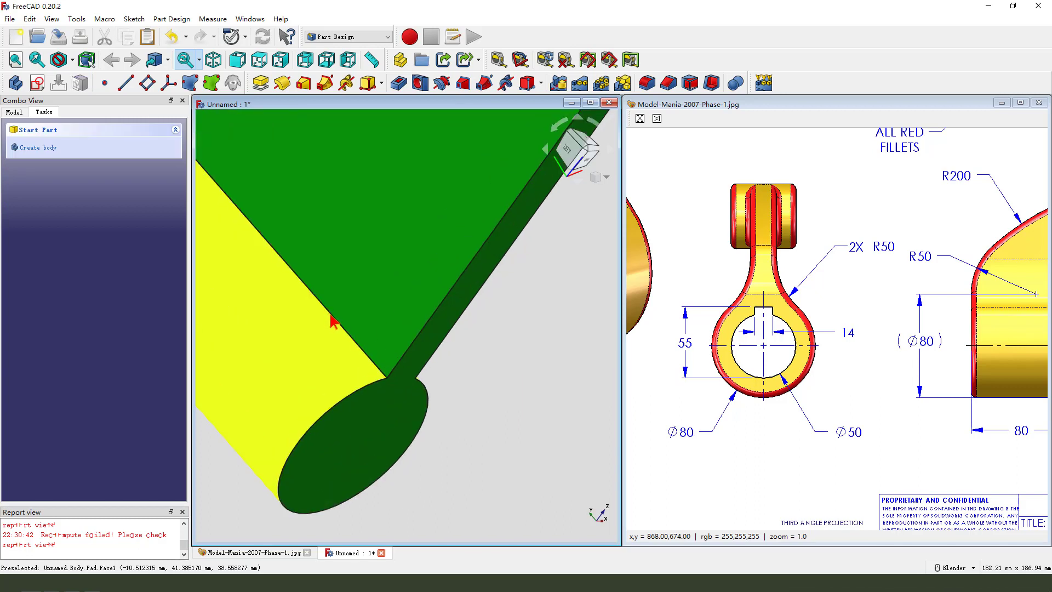
{"action": "left_click", "coordinate": [336, 324]}
{"action": "key", "text": "0"}
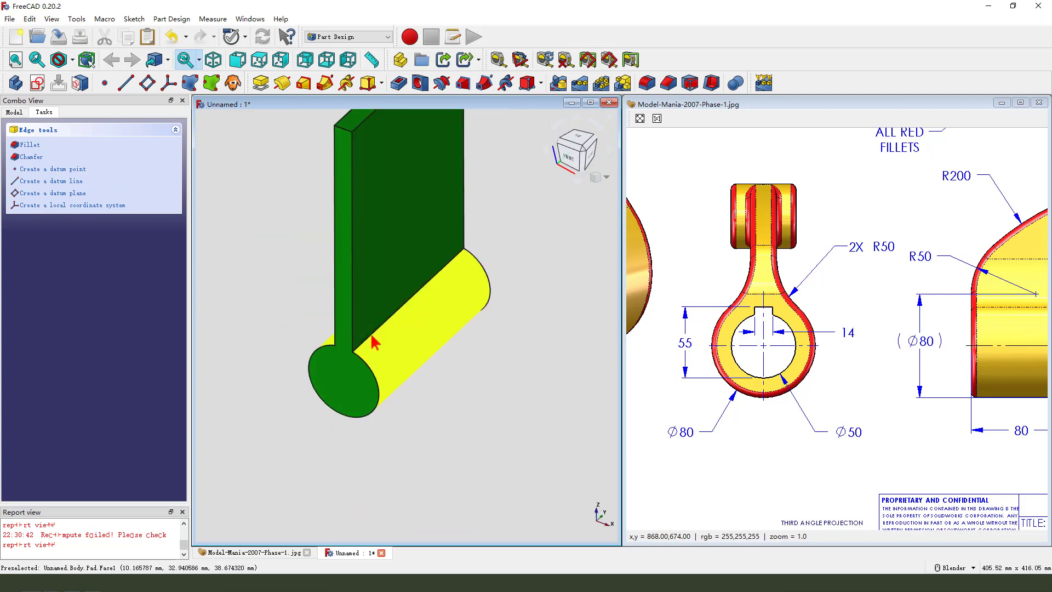
{"action": "scroll", "coordinate": [373, 342], "scroll_direction": "up", "scroll_amount": 3}
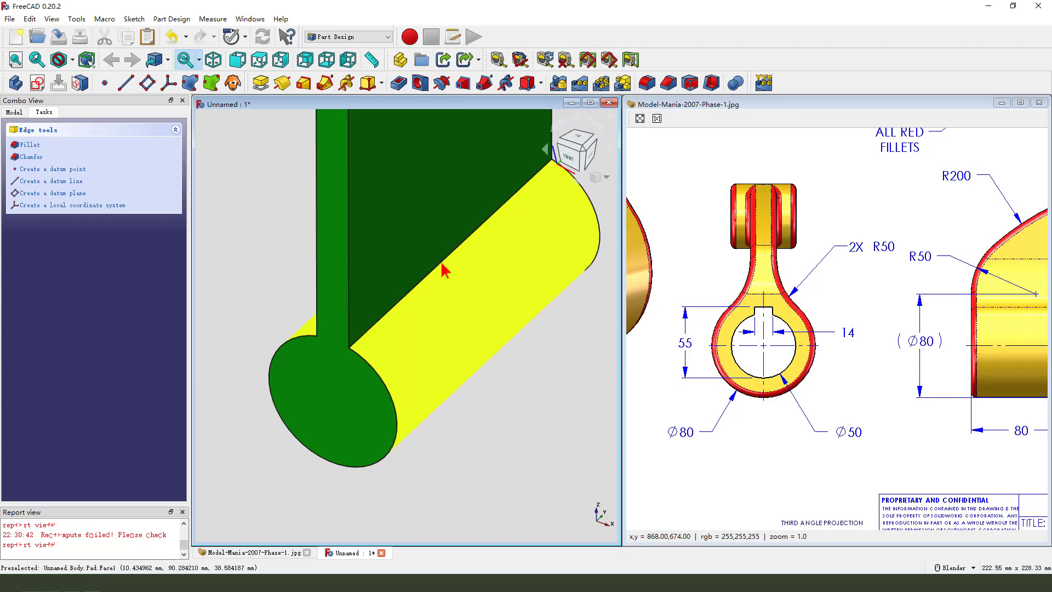
{"action": "scroll", "coordinate": [445, 270], "scroll_direction": "down", "scroll_amount": 3}
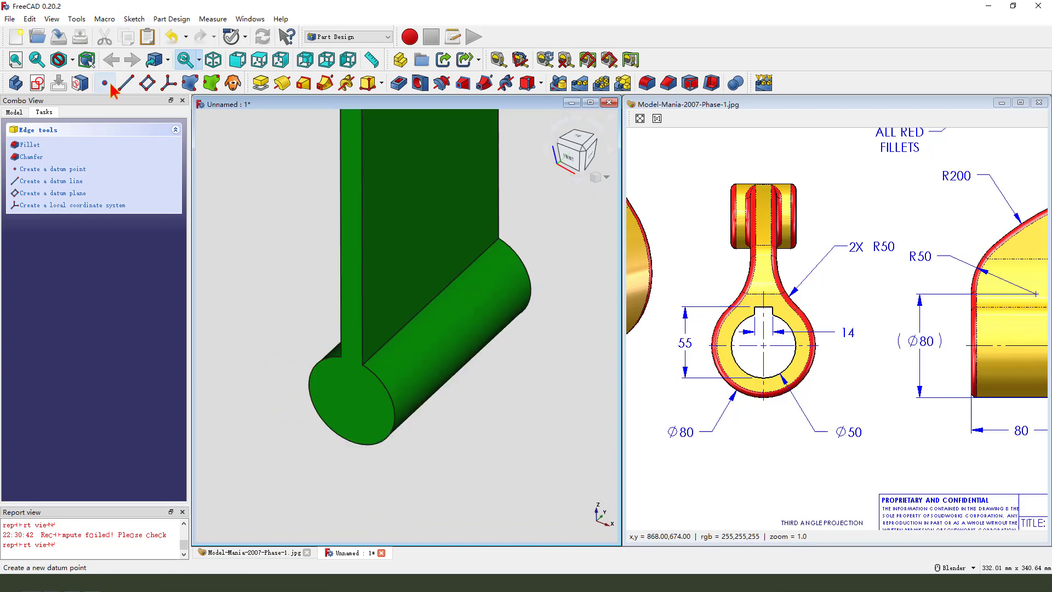
{"action": "left_click", "coordinate": [72, 59]}
{"action": "left_click", "coordinate": [82, 103]}
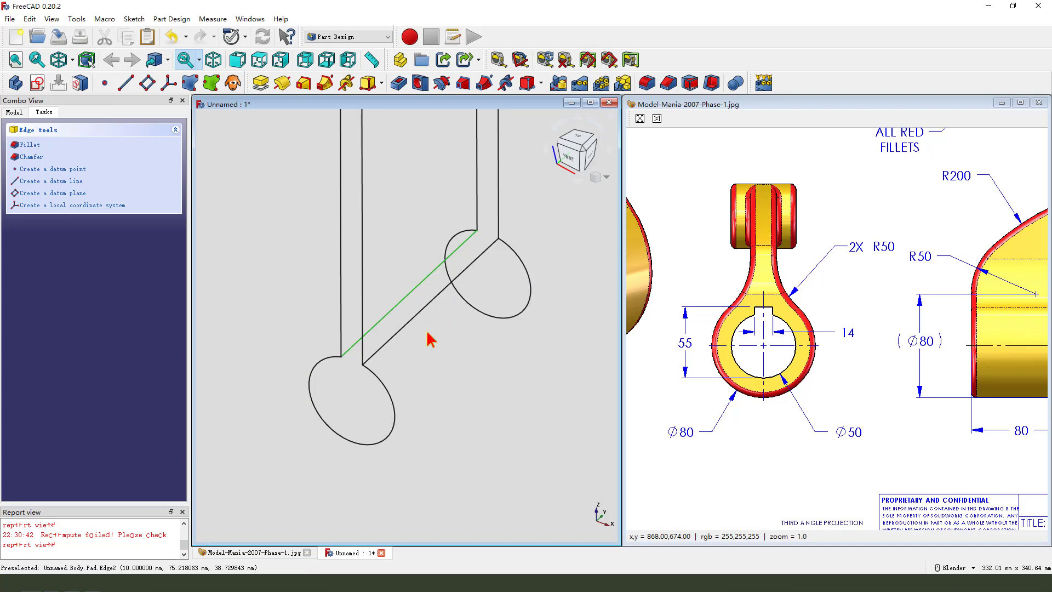
{"action": "middle_click_drag", "start_coordinate": [425, 322], "coordinate": [423, 357]}
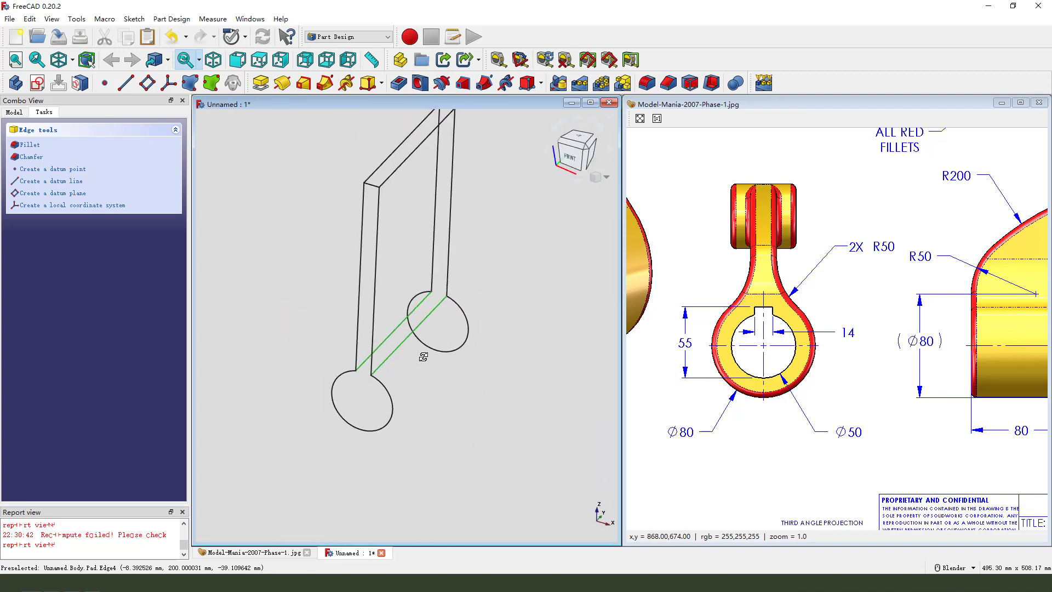
{"action": "left_click", "coordinate": [647, 82]}
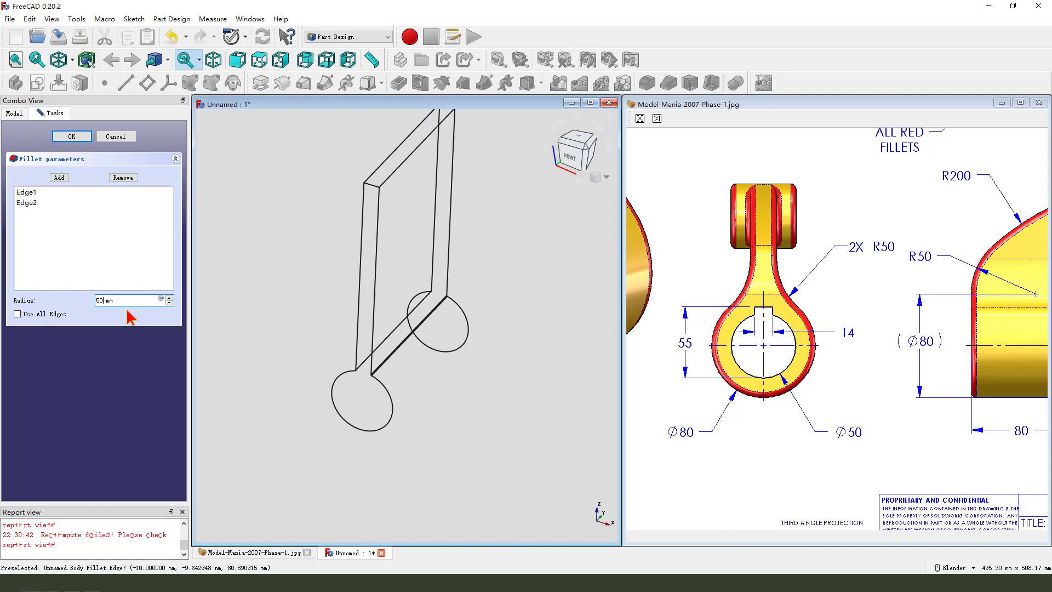
{"action": "key", "text": "Return"}
Return the model from wireframe to its default shaded display
{"action": "left_click", "coordinate": [72, 59]}
{"action": "left_click", "coordinate": [91, 82]}
{"action": "middle_click_drag", "start_coordinate": [422, 389], "coordinate": [444, 418]}
Check the curved side profile in the reference drawing and start a new sketch on the YZ plane
{"action": "middle_click_drag", "start_coordinate": [866, 346], "coordinate": [669, 376]}
{"action": "middle_click_drag", "start_coordinate": [876, 359], "coordinate": [851, 355]}
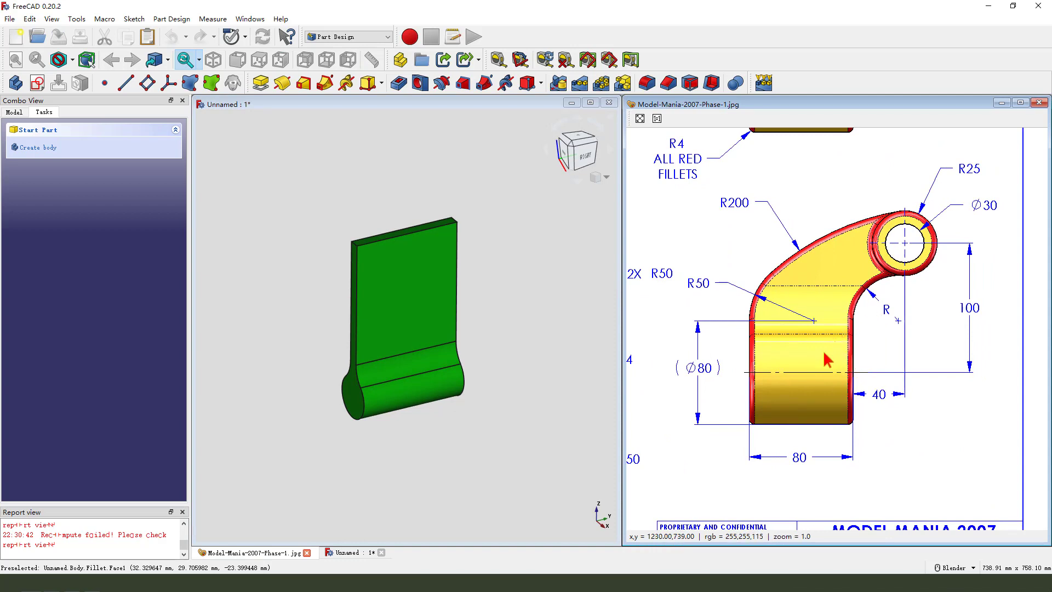
{"action": "mouse_move", "coordinate": [741, 386]}
{"action": "left_mouse_down"}
{"action": "mouse_move", "coordinate": [759, 304]}
{"action": "mouse_move", "coordinate": [915, 206]}
{"action": "mouse_move", "coordinate": [883, 285]}
{"action": "mouse_move", "coordinate": [752, 444]}
{"action": "mouse_move", "coordinate": [739, 346]}
{"action": "left_mouse_up"}
{"action": "key", "text": "Escape"}
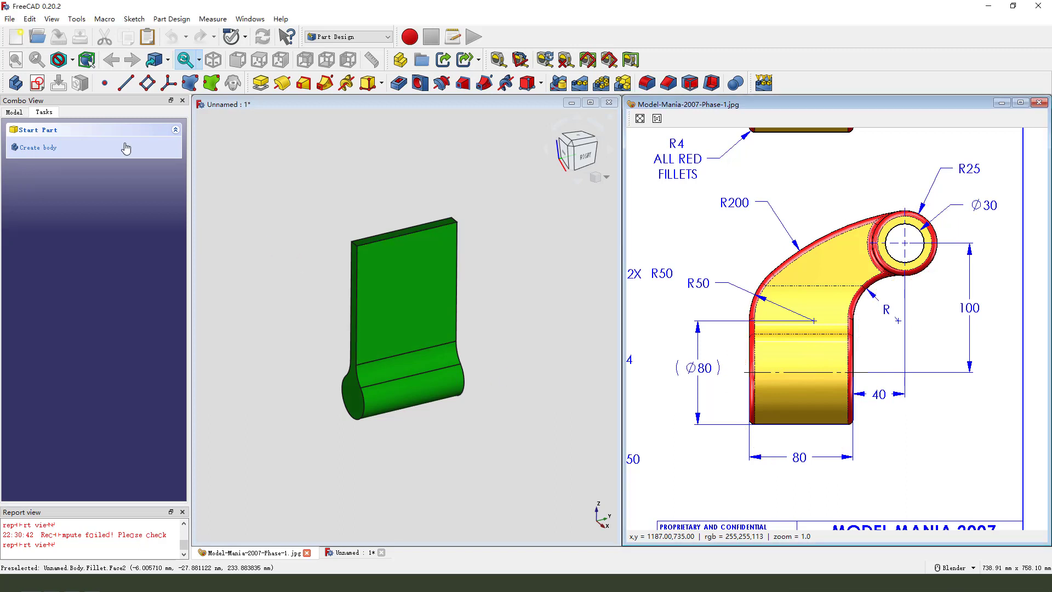
{"action": "left_click", "coordinate": [38, 83]}
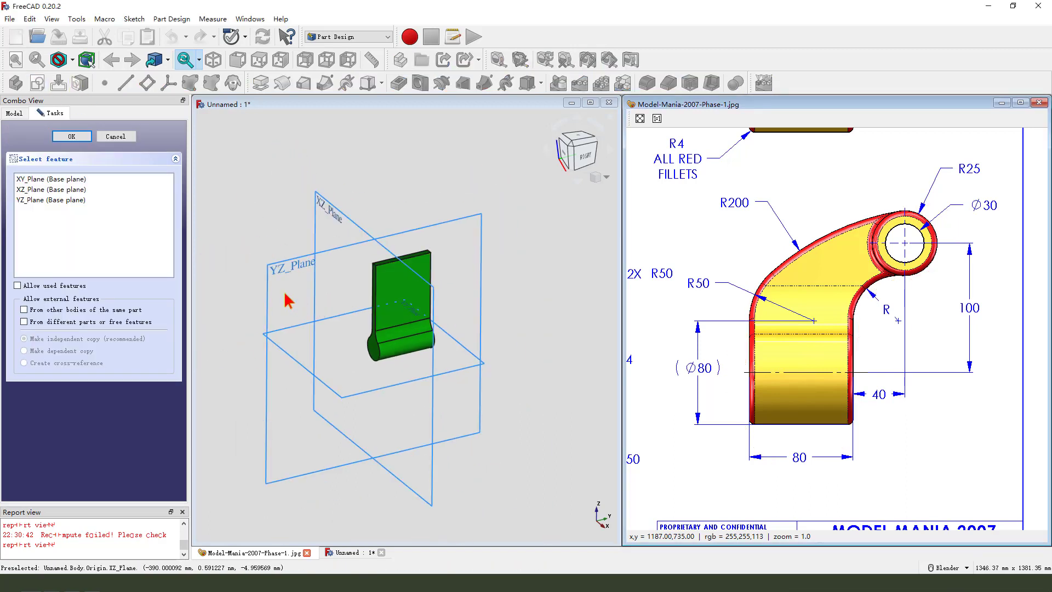
{"action": "left_click_drag", "start_coordinate": [260, 277], "coordinate": [262, 291]}
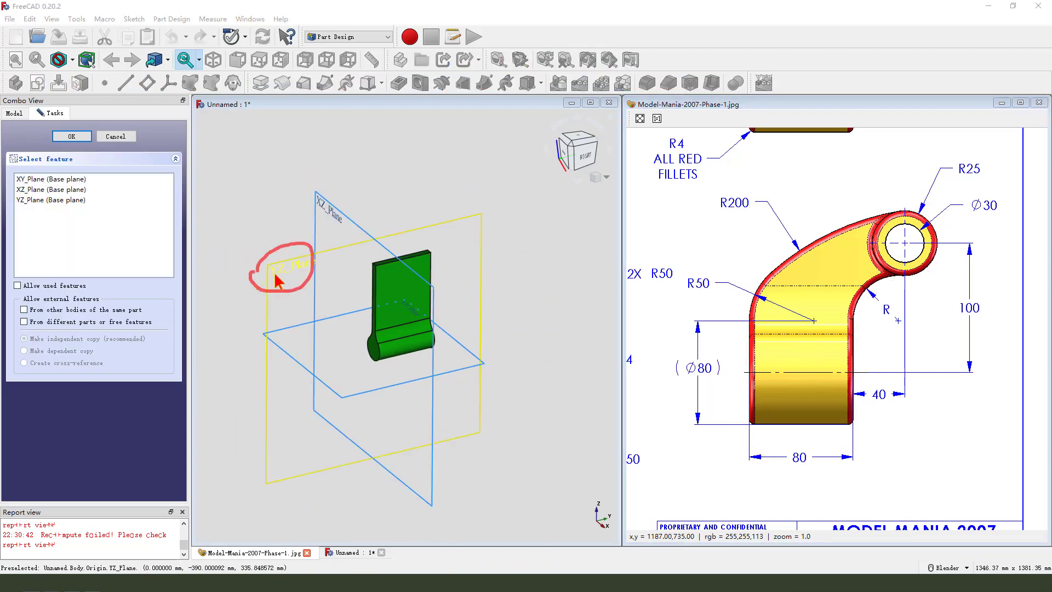
{"action": "key", "text": "Escape"}
{"action": "left_click", "coordinate": [282, 277]}
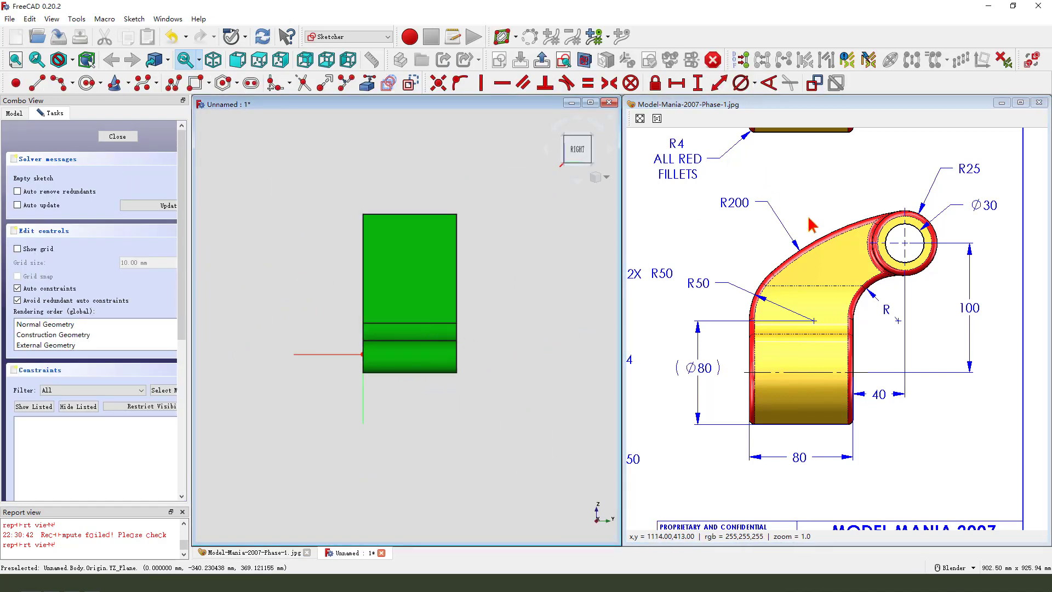
Draw a circle over the web with the sketch's section view on, and move its centre to about (152, 187) mm from the origin
{"action": "left_click", "coordinate": [94, 87]}
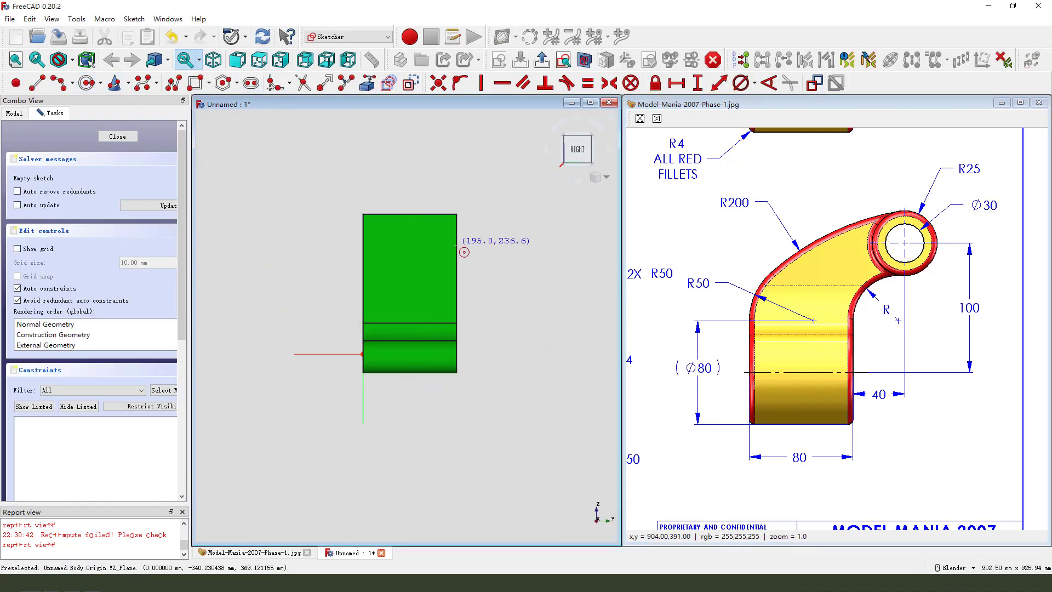
{"action": "left_click", "coordinate": [434, 263]}
{"action": "left_click", "coordinate": [511, 243]}
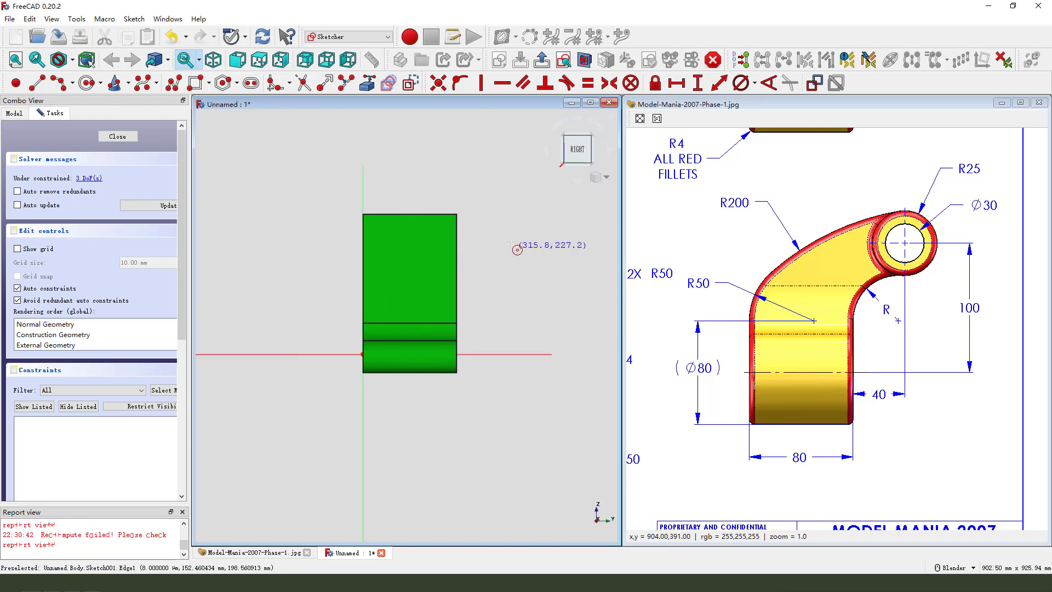
{"action": "left_click", "coordinate": [585, 60]}
{"action": "scroll", "coordinate": [427, 256], "scroll_direction": "up", "scroll_amount": 3}
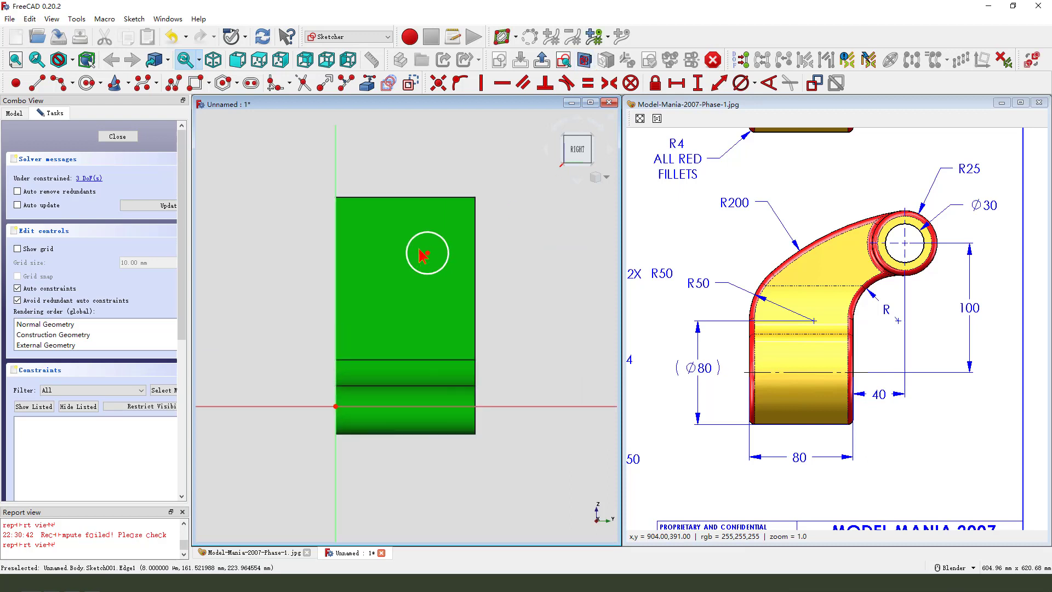
{"action": "mouse_move", "coordinate": [428, 259]}
{"action": "left_mouse_down"}
{"action": "mouse_move", "coordinate": [447, 268]}
{"action": "mouse_move", "coordinate": [442, 276]}
{"action": "left_mouse_up"}
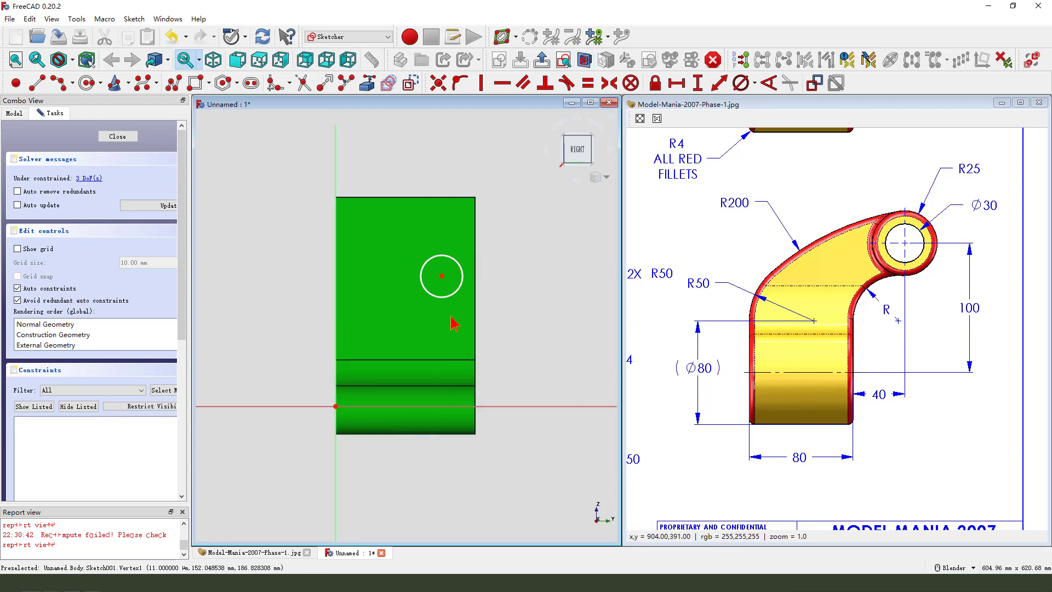
Constrain the circle's centre to a vertical distance of 100 mm from the sketch origin
{"action": "scroll", "coordinate": [385, 253], "scroll_direction": "down", "scroll_amount": 1}
{"action": "scroll", "coordinate": [425, 310], "scroll_direction": "up", "scroll_amount": 1}
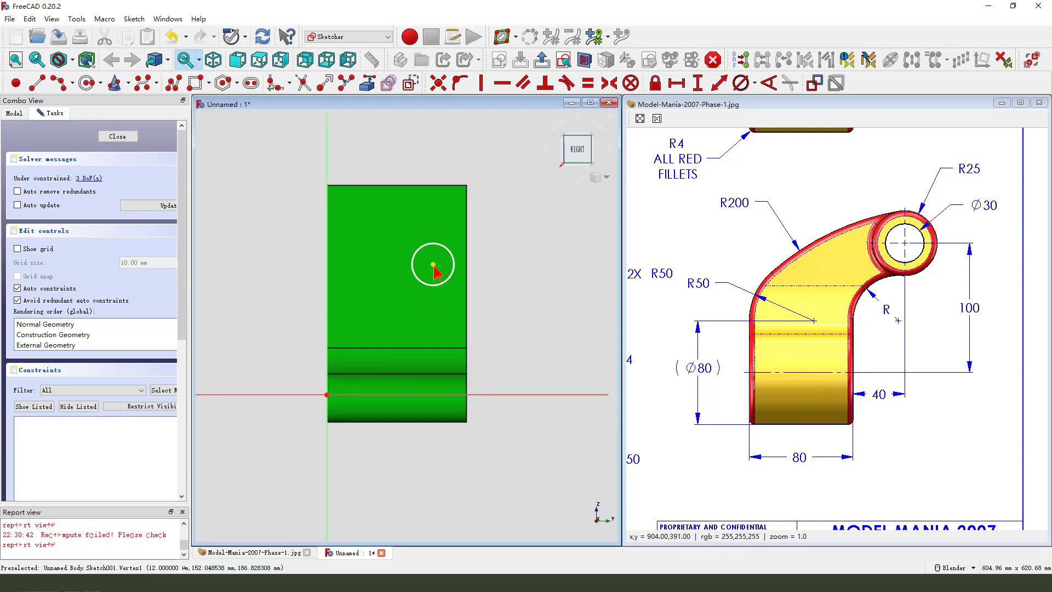
{"action": "left_click", "coordinate": [433, 265]}
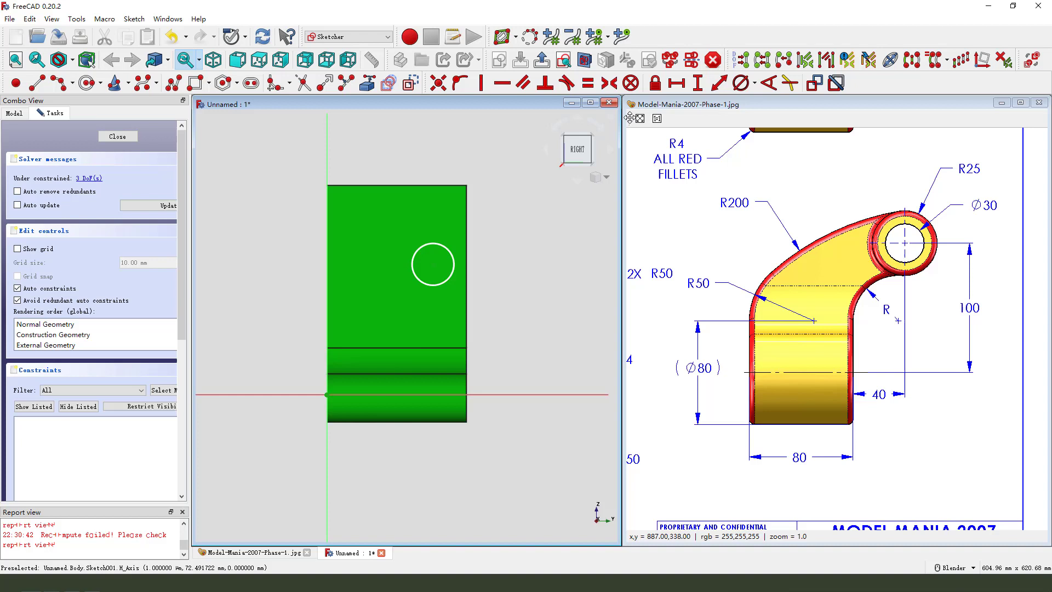
{"action": "left_click", "coordinate": [697, 84]}
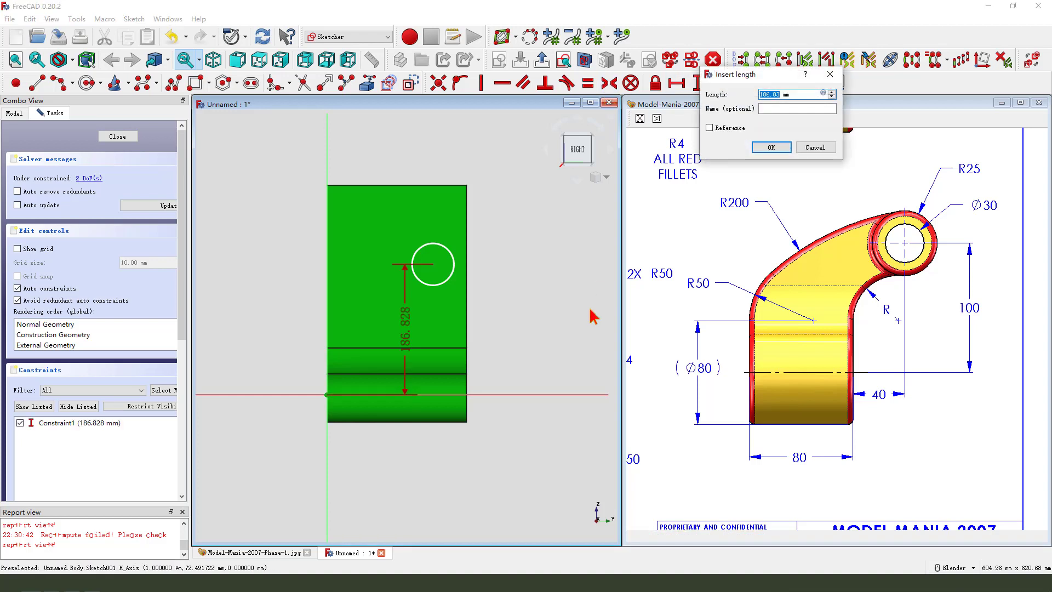
{"action": "key", "text": "Return"}
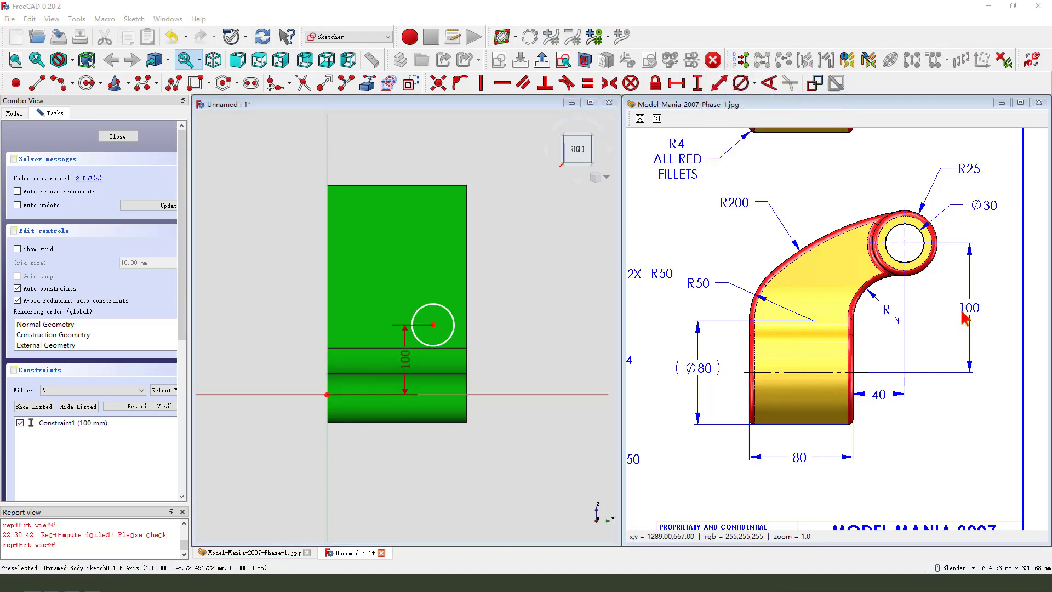
Constrain the circle's centre to a horizontal distance of 120 mm (80+40) from the origin, and move both dimensions clear of the pad
{"action": "left_click_drag", "start_coordinate": [905, 279], "coordinate": [880, 496]}
{"action": "left_click_drag", "start_coordinate": [746, 407], "coordinate": [754, 486]}
{"action": "mouse_move", "coordinate": [757, 483]}
{"action": "left_mouse_down"}
{"action": "mouse_move", "coordinate": [914, 482]}
{"action": "mouse_move", "coordinate": [852, 499]}
{"action": "mouse_move", "coordinate": [782, 490]}
{"action": "left_mouse_up"}
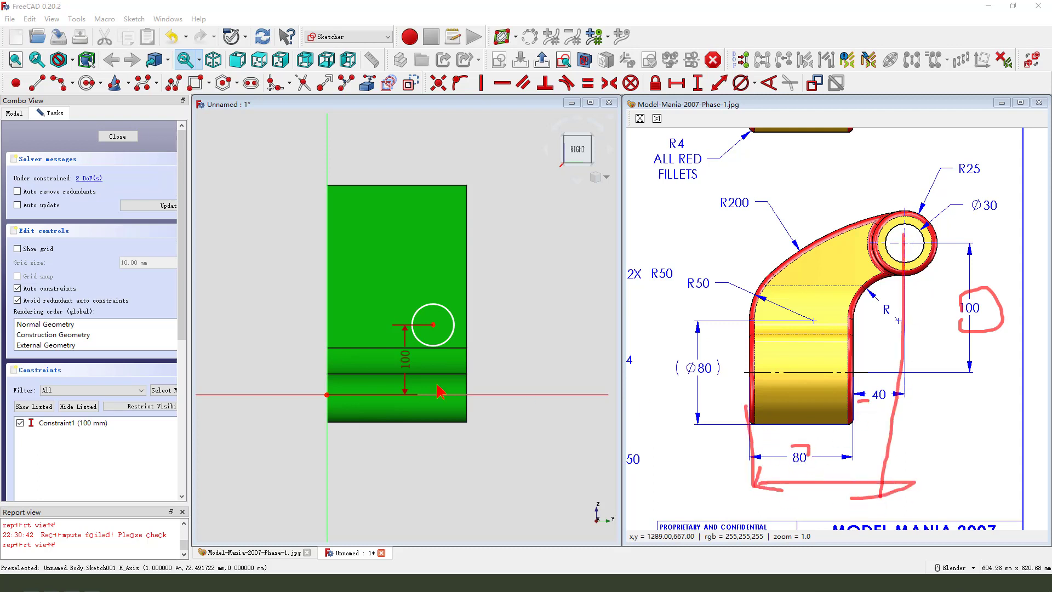
{"action": "key", "text": "Escape"}
{"action": "left_click", "coordinate": [328, 395]}
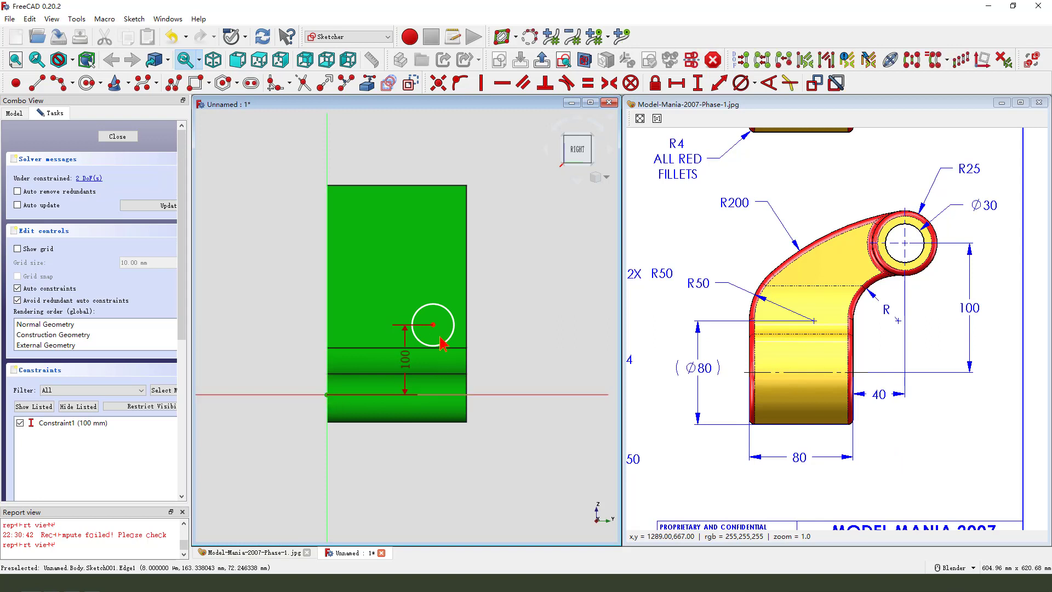
{"action": "left_click", "coordinate": [677, 83]}
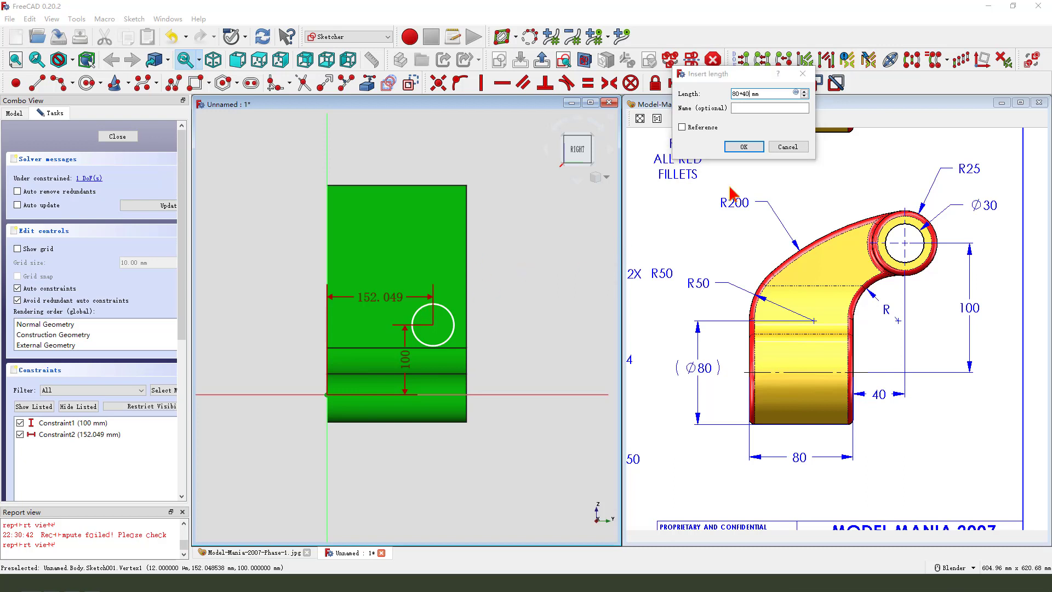
{"action": "left_click", "coordinate": [743, 147]}
{"action": "left_click_drag", "start_coordinate": [369, 296], "coordinate": [355, 464]}
{"action": "left_click_drag", "start_coordinate": [383, 362], "coordinate": [513, 366]}
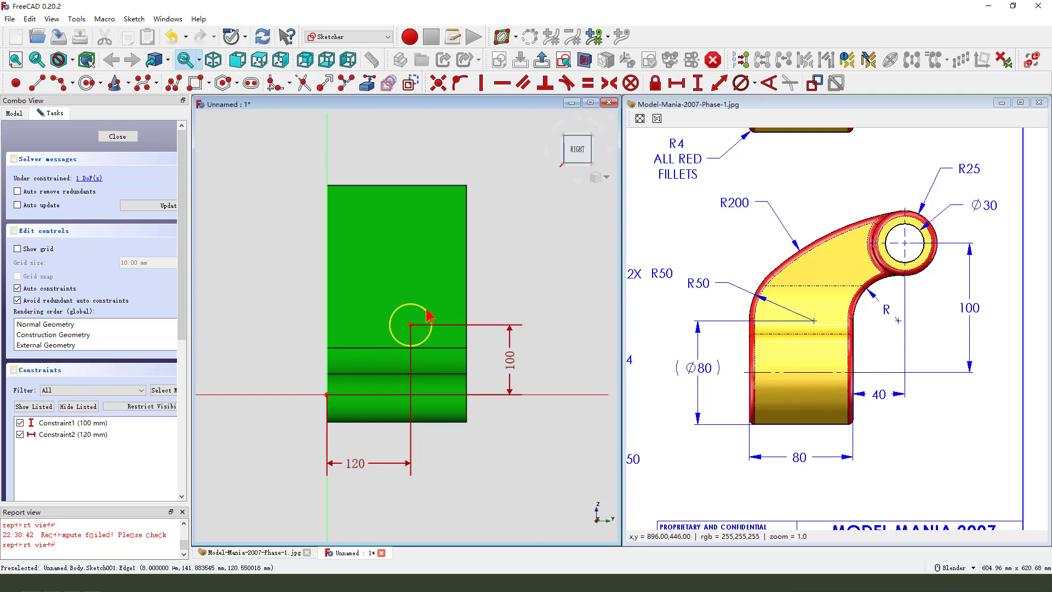
Set the circle's radius to 25 mm and place its dimension outside the pad
{"action": "left_click", "coordinate": [431, 323]}
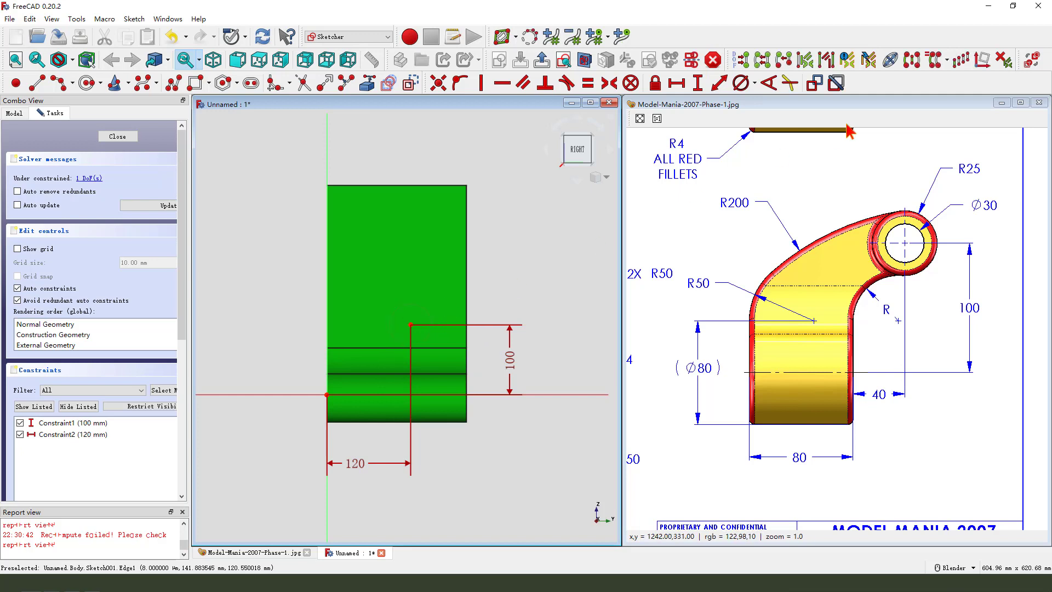
{"action": "left_click", "coordinate": [756, 83]}
{"action": "left_click", "coordinate": [784, 100]}
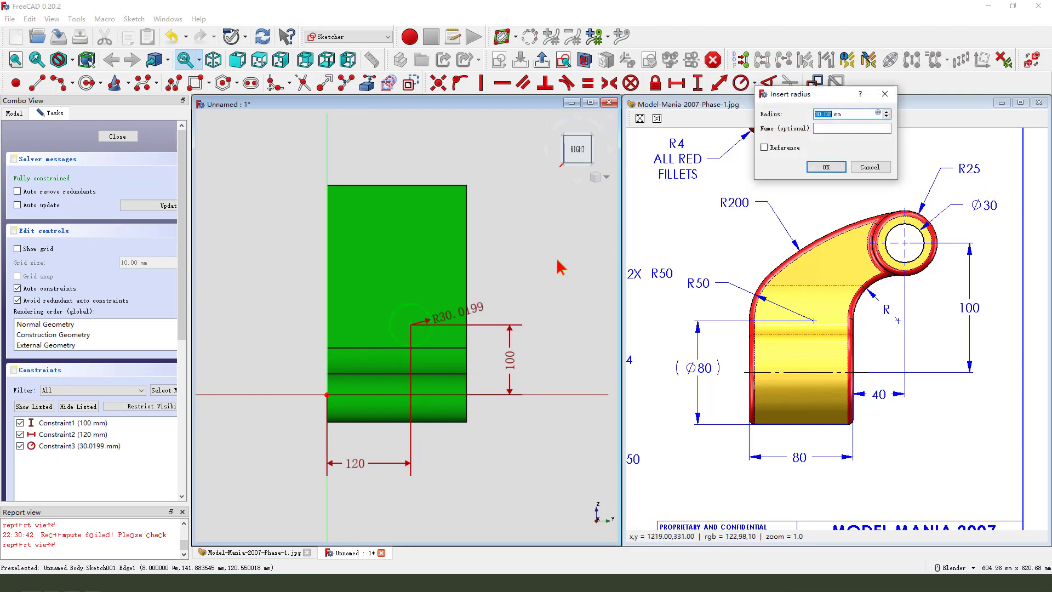
{"action": "key", "text": "Return"}
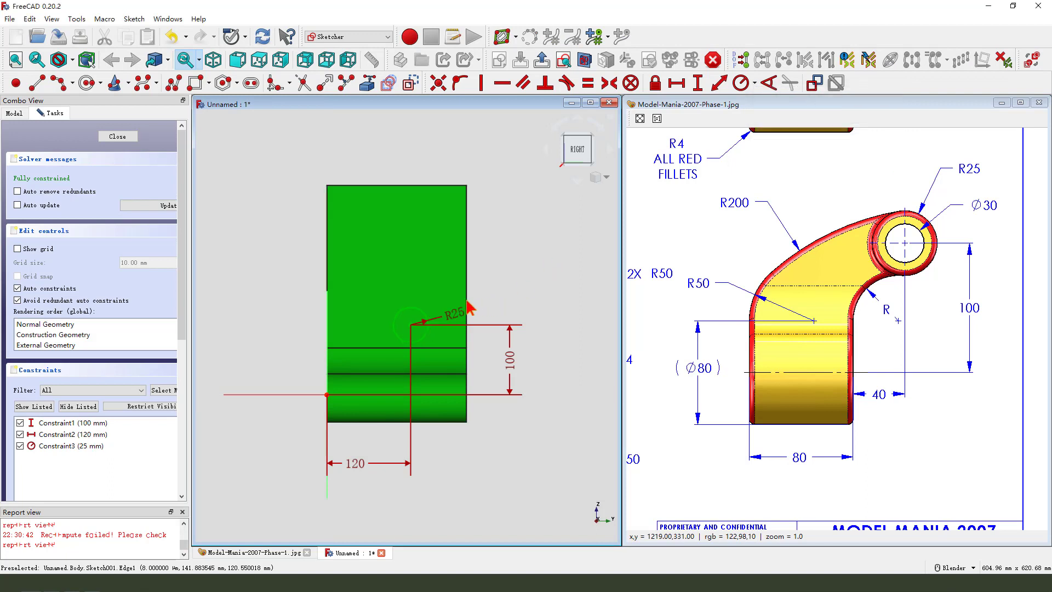
{"action": "left_click_drag", "start_coordinate": [457, 317], "coordinate": [538, 246]}
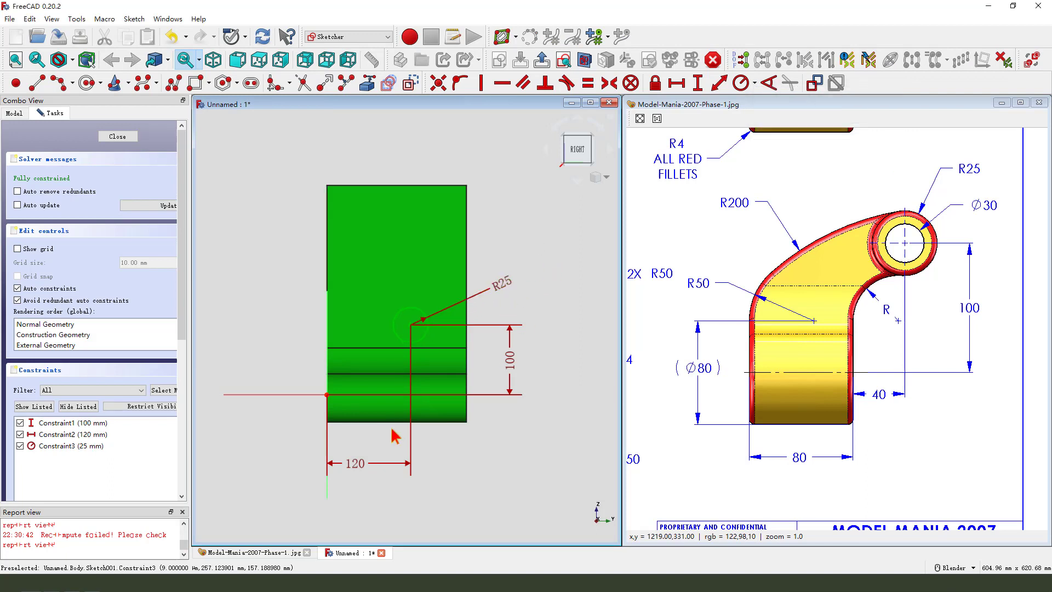
Draw a line along the sketch's vertical axis from below the pad to about 76 mm above the origin, with both ends constrained to the axis
{"action": "scroll", "coordinate": [396, 437], "scroll_direction": "up", "scroll_amount": 1}
{"action": "left_click", "coordinate": [37, 83]}
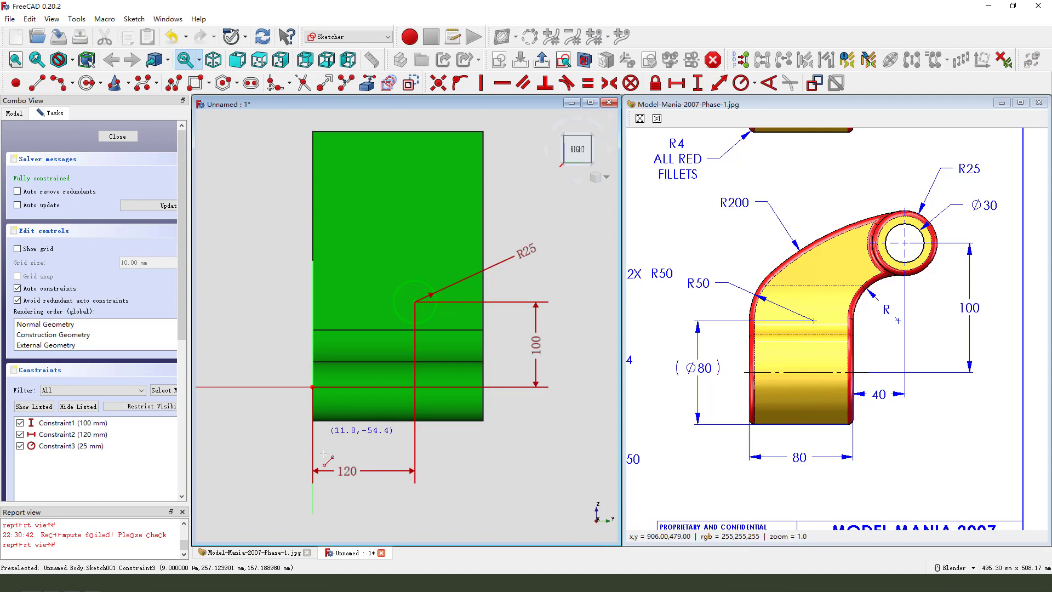
{"action": "left_click", "coordinate": [321, 311]}
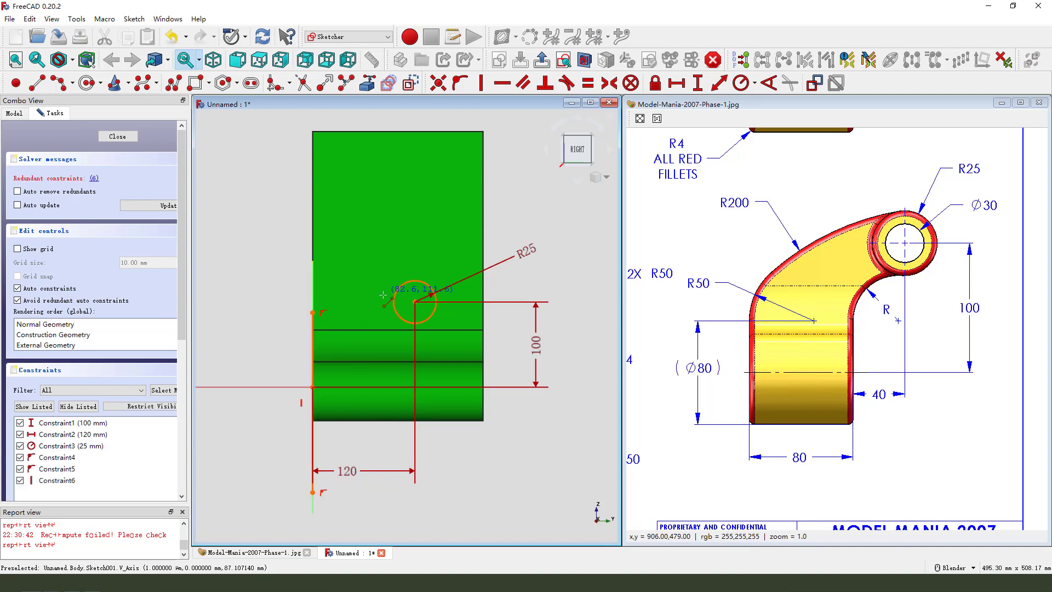
{"action": "left_click", "coordinate": [172, 41]}
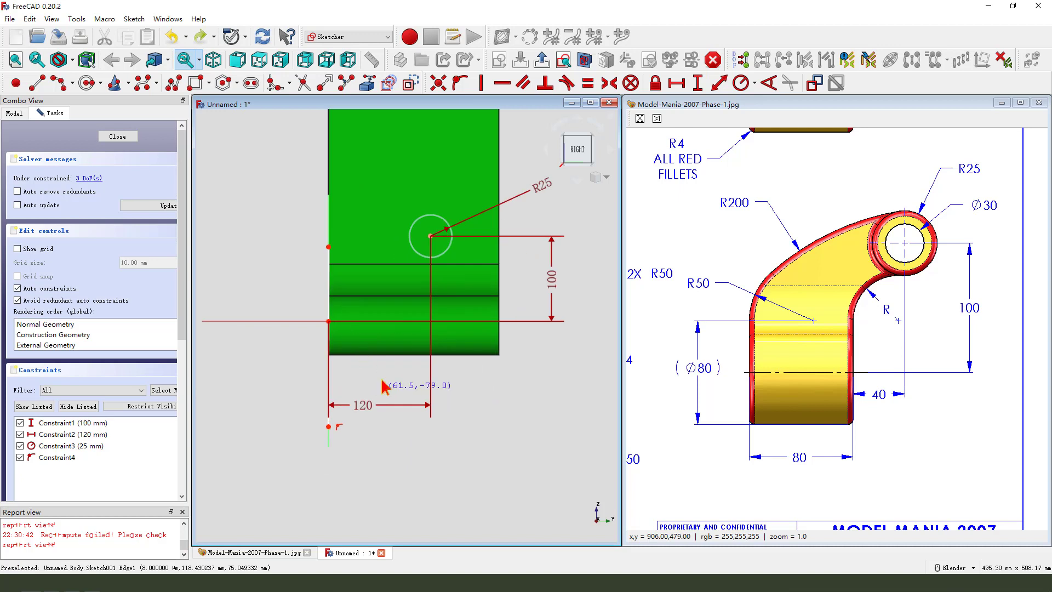
{"action": "mouse_move", "coordinate": [329, 248]}
{"action": "left_mouse_down"}
{"action": "mouse_move", "coordinate": [276, 250]}
{"action": "mouse_move", "coordinate": [322, 257]}
{"action": "left_mouse_up"}
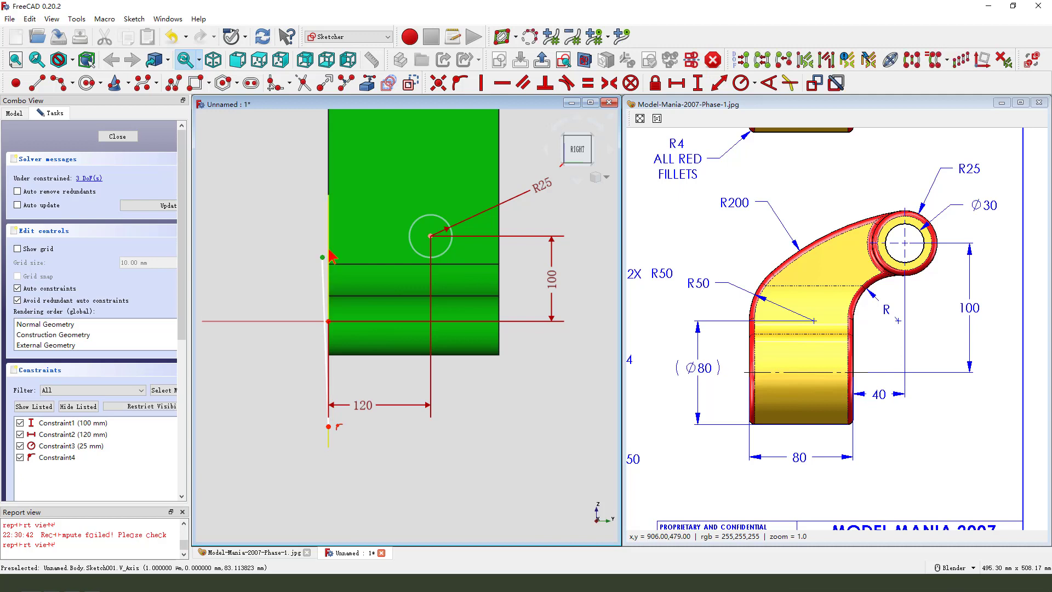
{"action": "left_click", "coordinate": [460, 82]}
Draw two end-to-end arcs bulging upward from the vertical line's upper end to the 25 mm radius circle
{"action": "left_click", "coordinate": [61, 85]}
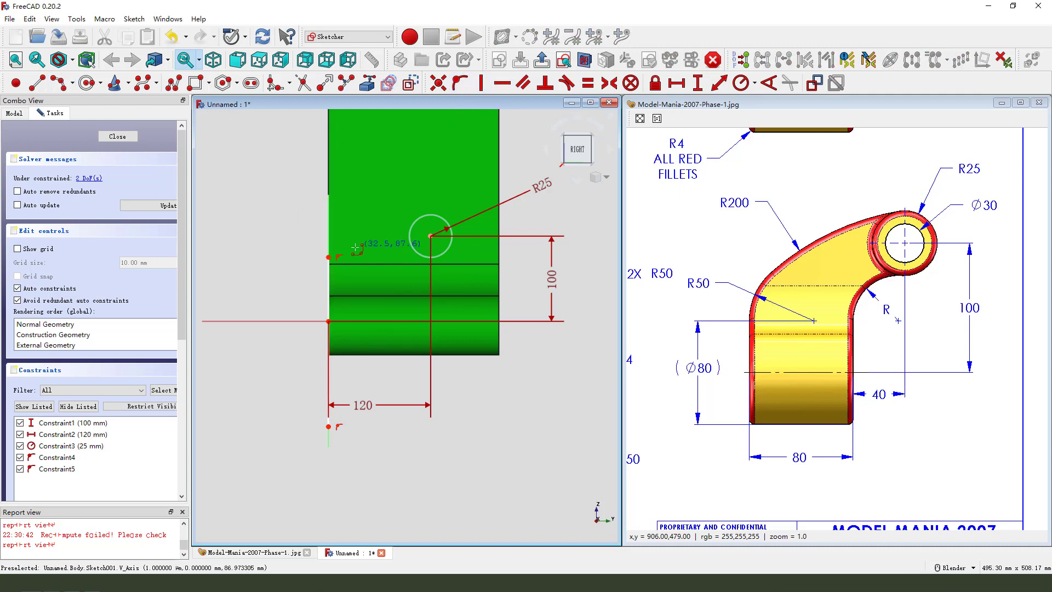
{"action": "left_click", "coordinate": [331, 257]}
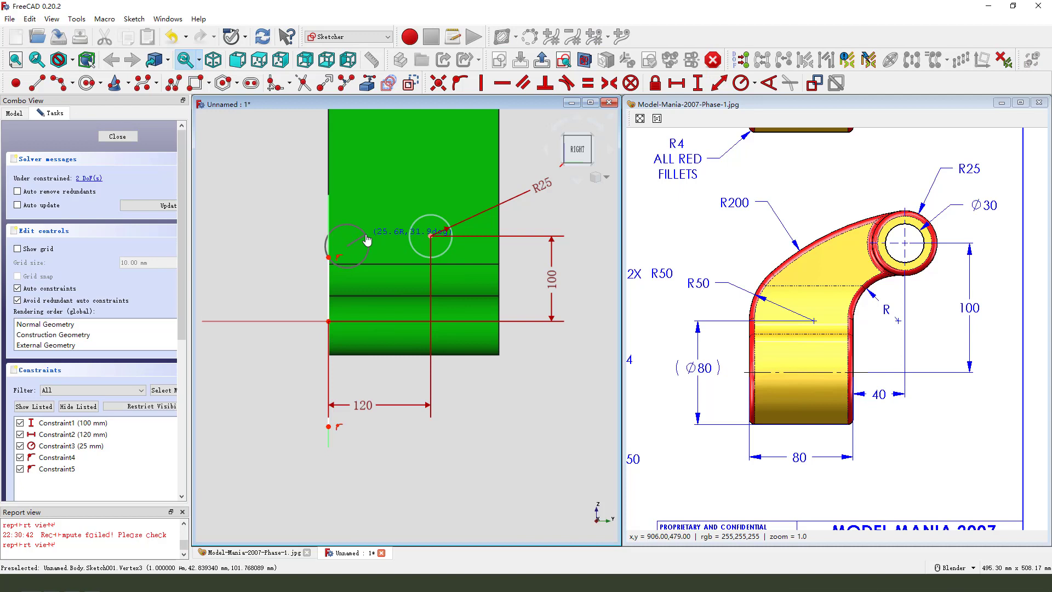
{"action": "left_click", "coordinate": [366, 234]}
{"action": "left_click", "coordinate": [367, 234]}
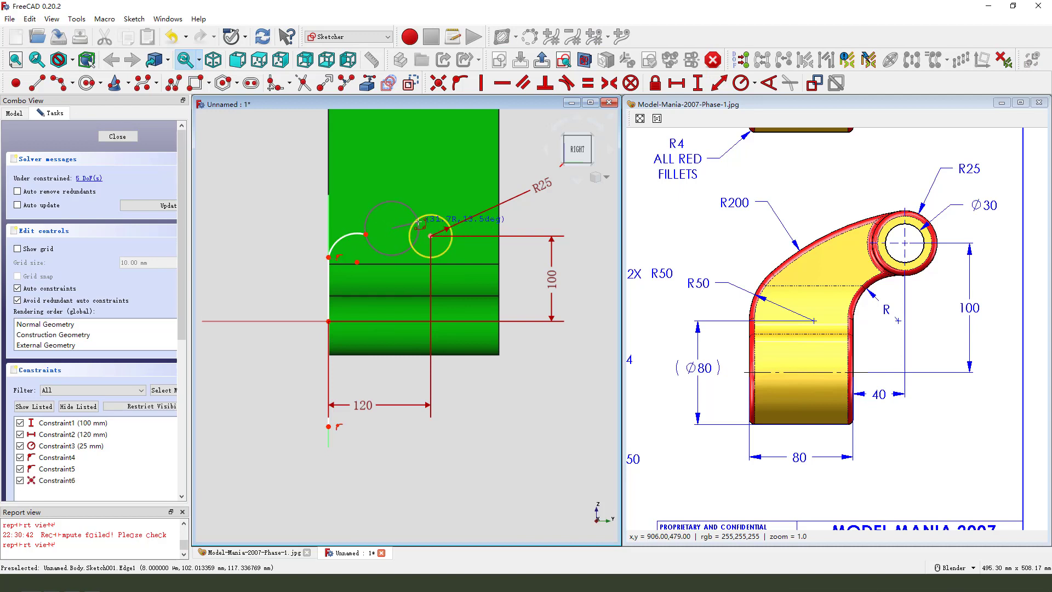
{"action": "left_click", "coordinate": [418, 219]}
{"action": "left_click", "coordinate": [403, 219]}
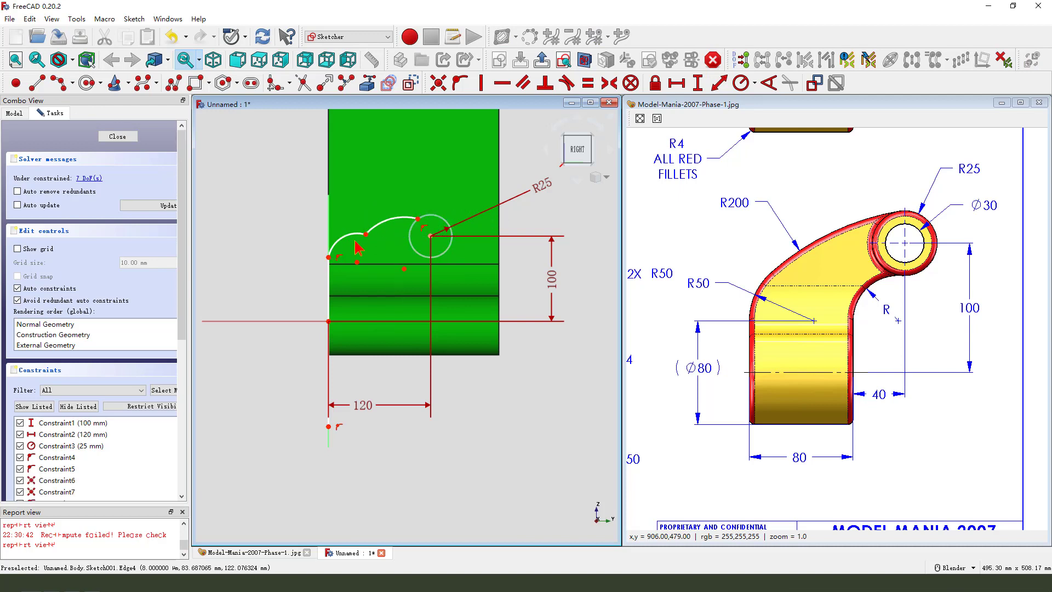
Make the line, both arcs and the circle tangent in sequence, and move the arcs' shared point to about (26, 99) mm
{"action": "scroll", "coordinate": [359, 248], "scroll_direction": "up", "scroll_amount": 1}
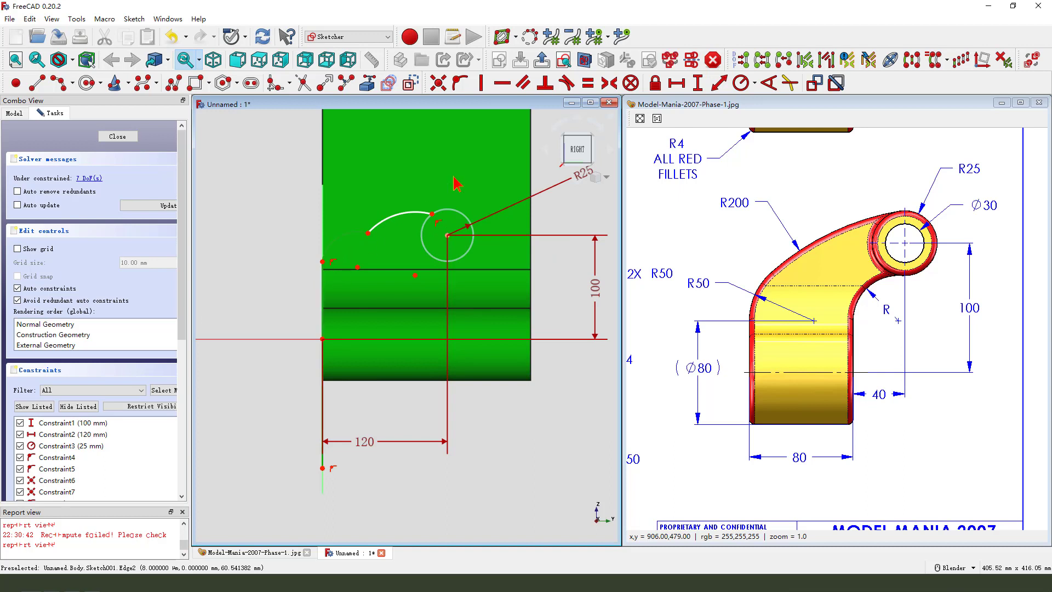
{"action": "left_click", "coordinate": [566, 83]}
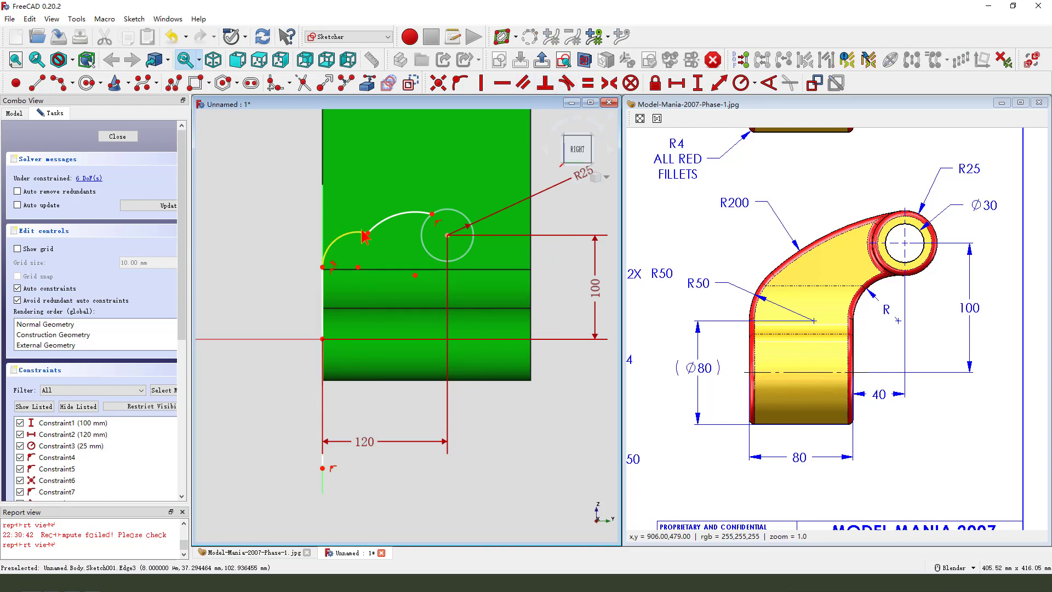
{"action": "left_click", "coordinate": [379, 233]}
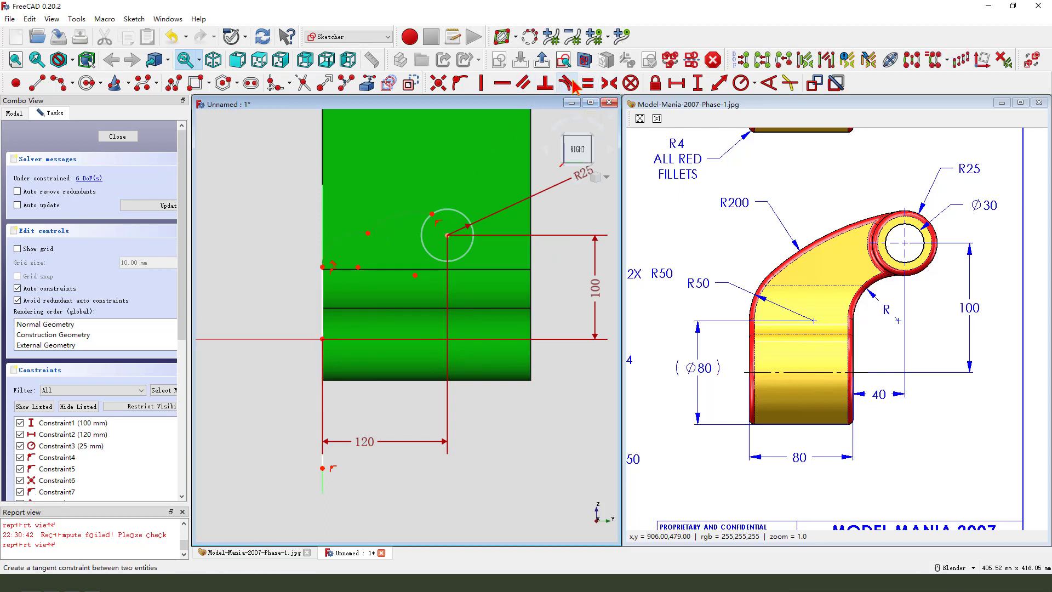
{"action": "left_click", "coordinate": [567, 83]}
{"action": "left_click", "coordinate": [427, 214]}
{"action": "left_click", "coordinate": [439, 211]}
{"action": "left_click", "coordinate": [568, 84]}
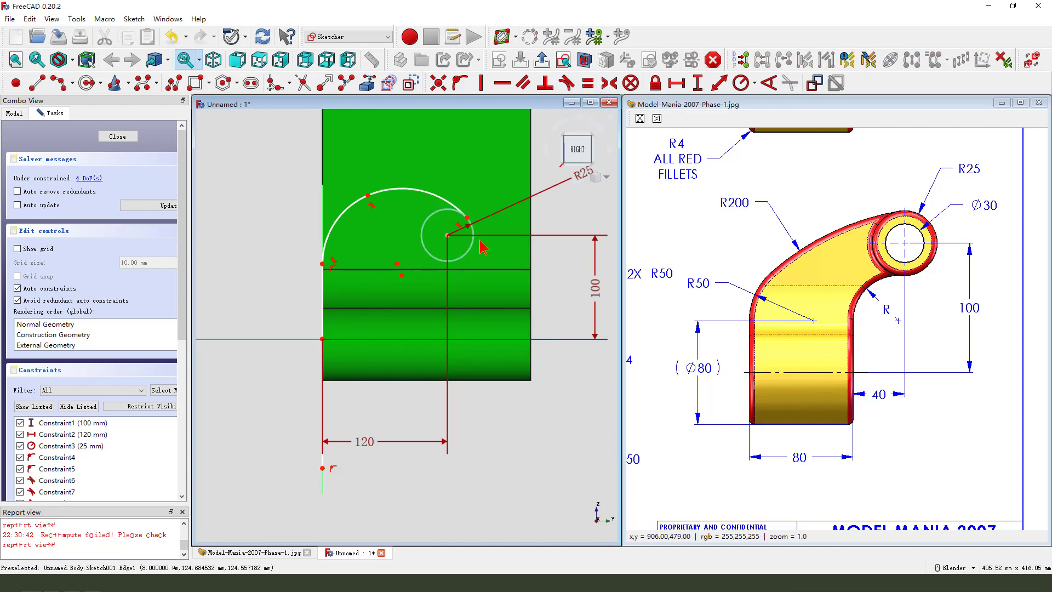
{"action": "left_click_drag", "start_coordinate": [349, 241], "coordinate": [350, 236]}
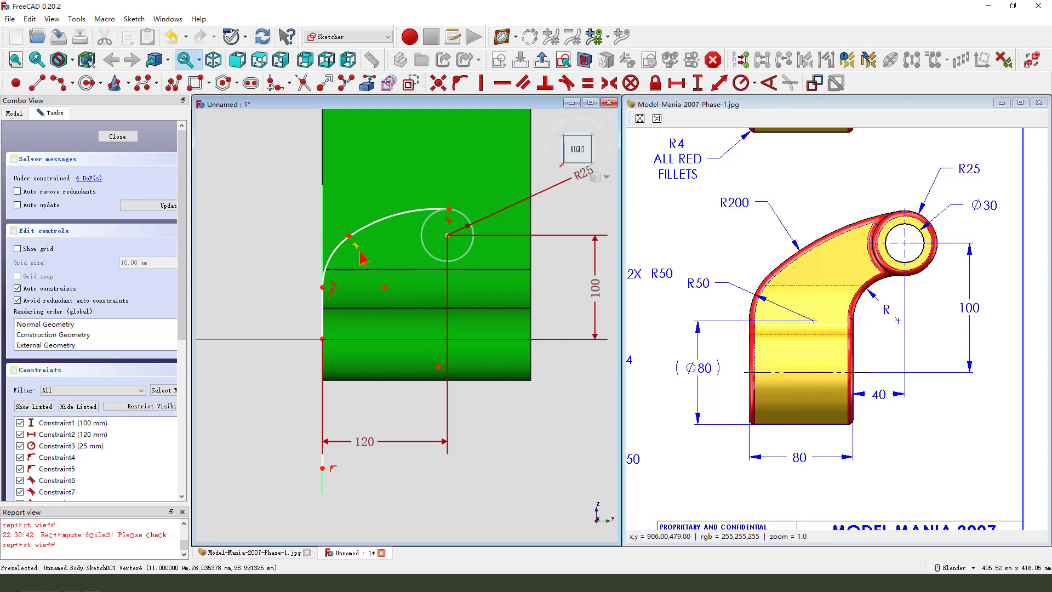
Set the arc next to the vertical line to a 50 mm radius and the arc meeting the circle to 200 mm
{"action": "left_click", "coordinate": [335, 250]}
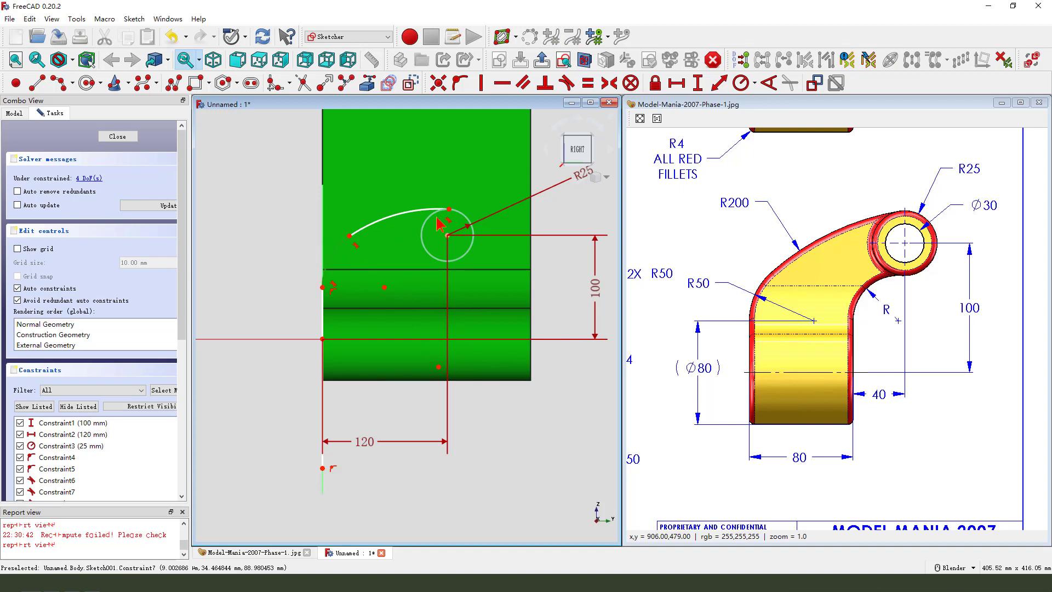
{"action": "left_click", "coordinate": [741, 86]}
{"action": "key", "text": "Return"}
{"action": "left_click", "coordinate": [741, 83]}
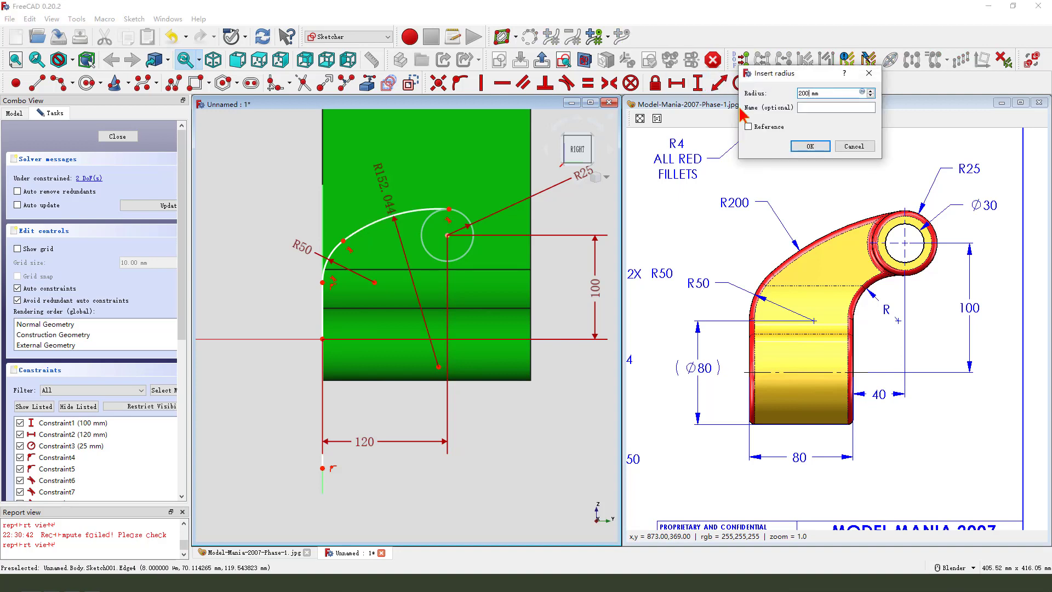
{"action": "type", "text": "200"}
{"action": "key", "text": "Return"}
Constrain the 50 mm radius arc's centre 40 mm above the origin, and move the dimension outside the profile
{"action": "scroll", "coordinate": [416, 262], "scroll_direction": "down", "scroll_amount": 1}
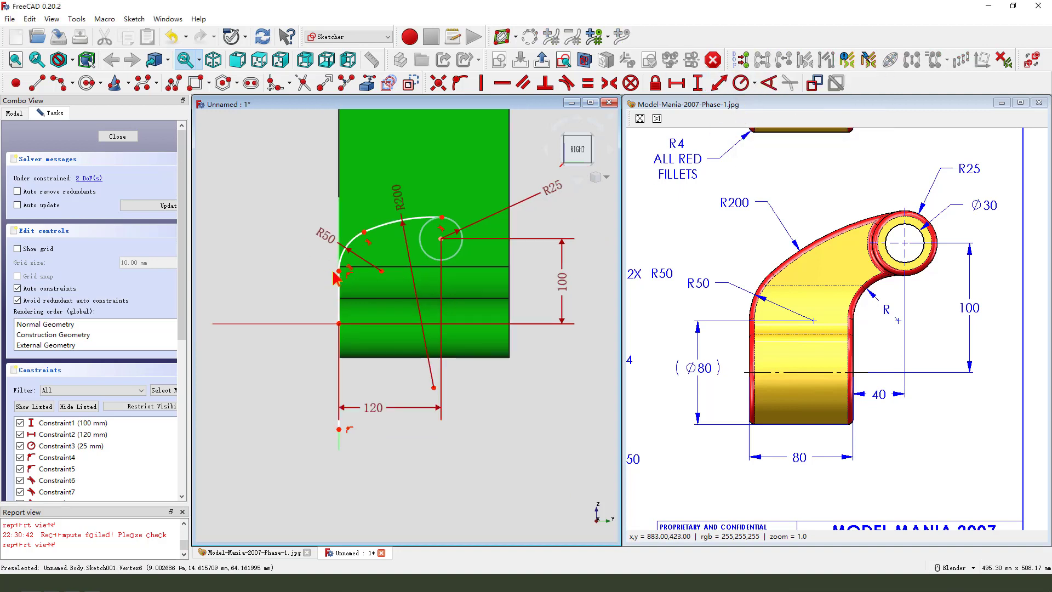
{"action": "left_click", "coordinate": [384, 273]}
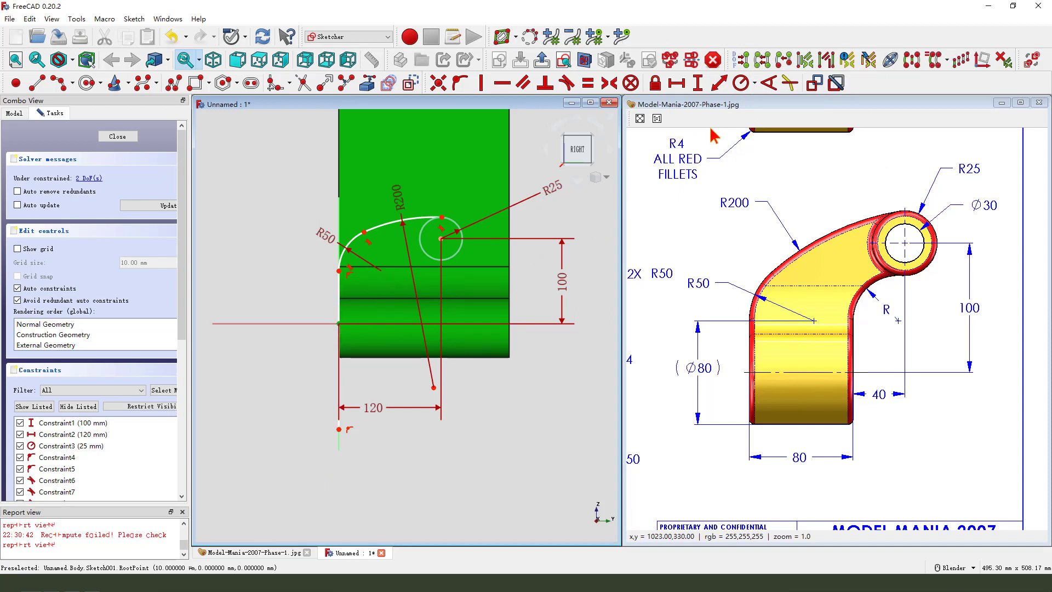
{"action": "left_click", "coordinate": [698, 84]}
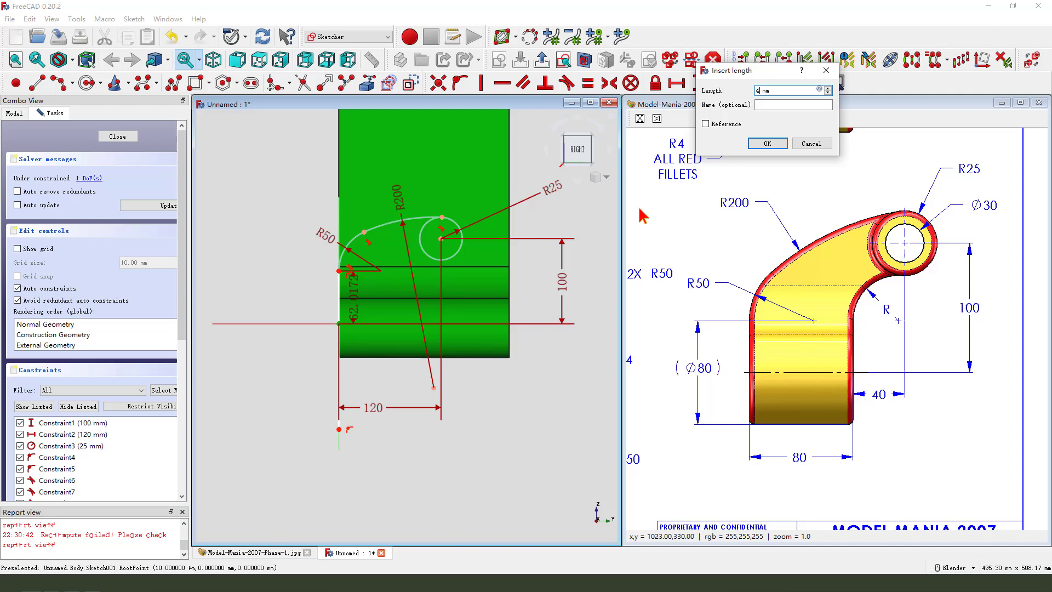
{"action": "key", "text": "Return"}
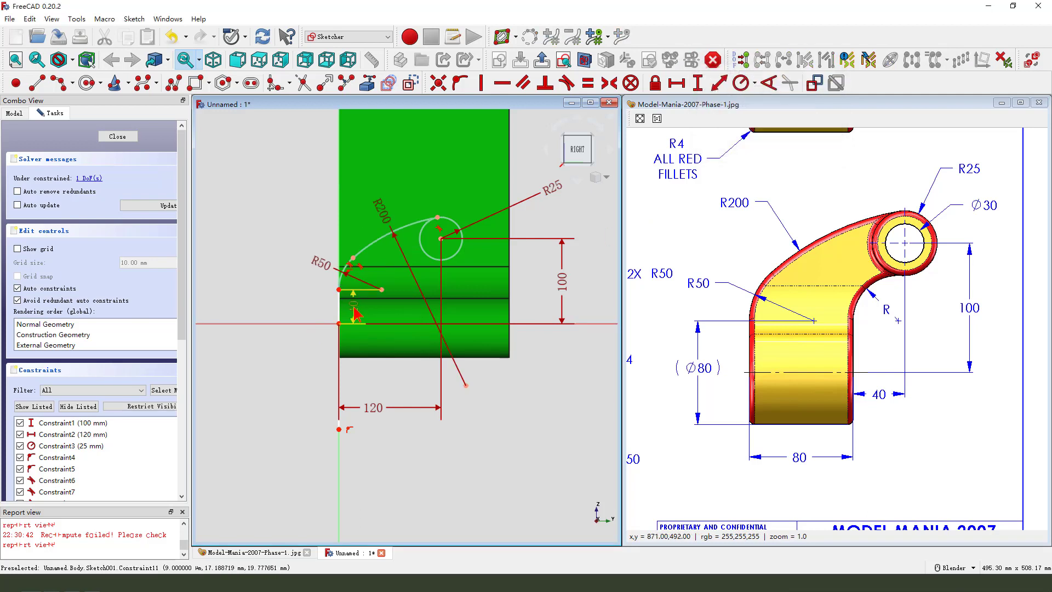
{"action": "key", "text": "ctrl+alt+g"}
{"action": "mouse_move", "coordinate": [709, 348]}
{"action": "left_mouse_down"}
{"action": "mouse_move", "coordinate": [724, 389]}
{"action": "mouse_move", "coordinate": [701, 359]}
{"action": "mouse_move", "coordinate": [788, 369]}
{"action": "left_mouse_up"}
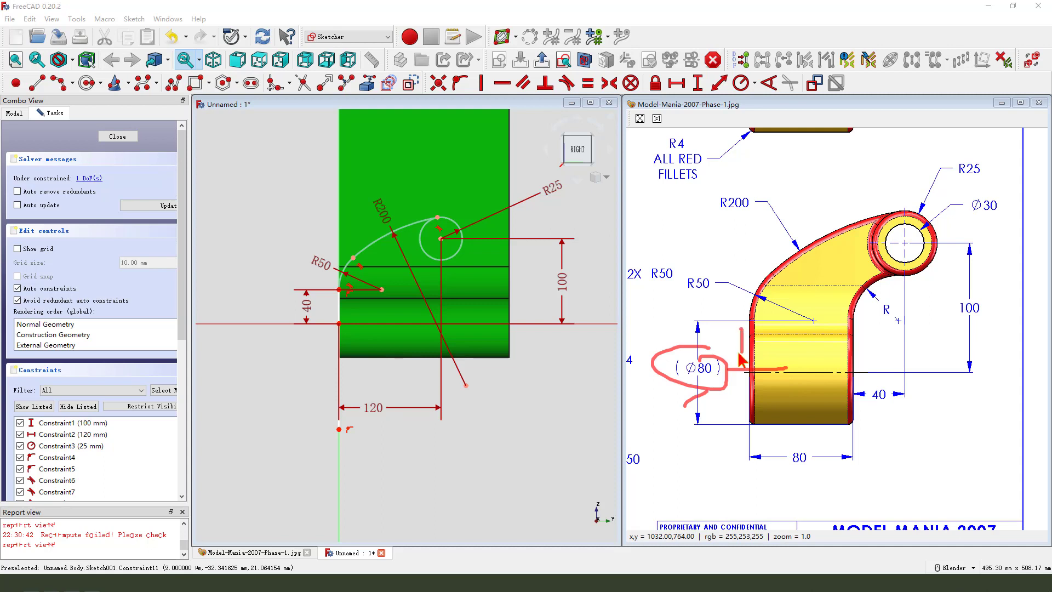
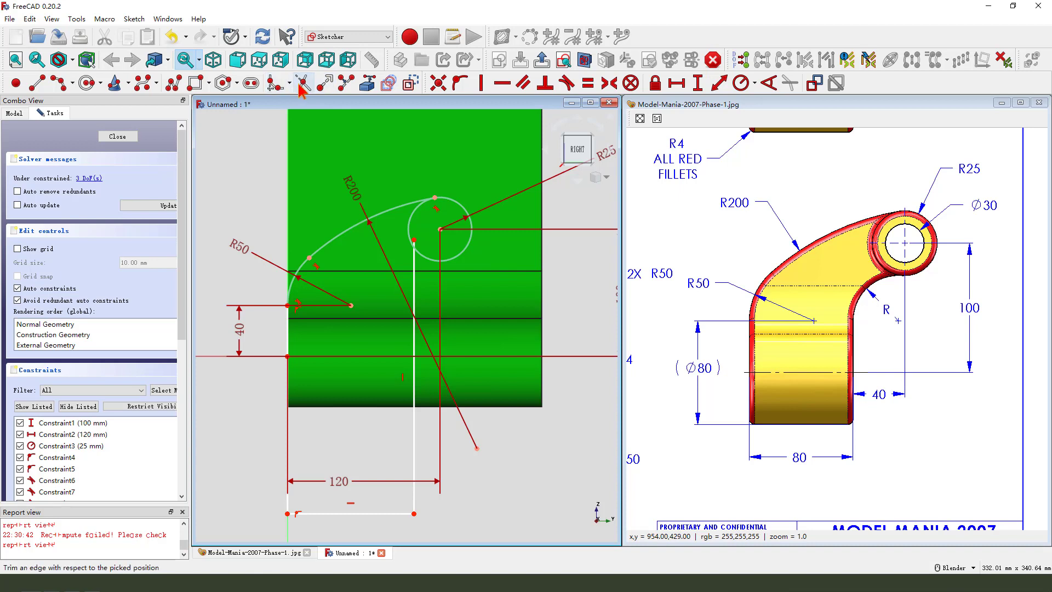
Trim away the circle's inner portion between the 200 mm arc and the inner vertical line, and fillet the corner between that line and the circle
{"action": "left_click", "coordinate": [409, 229]}
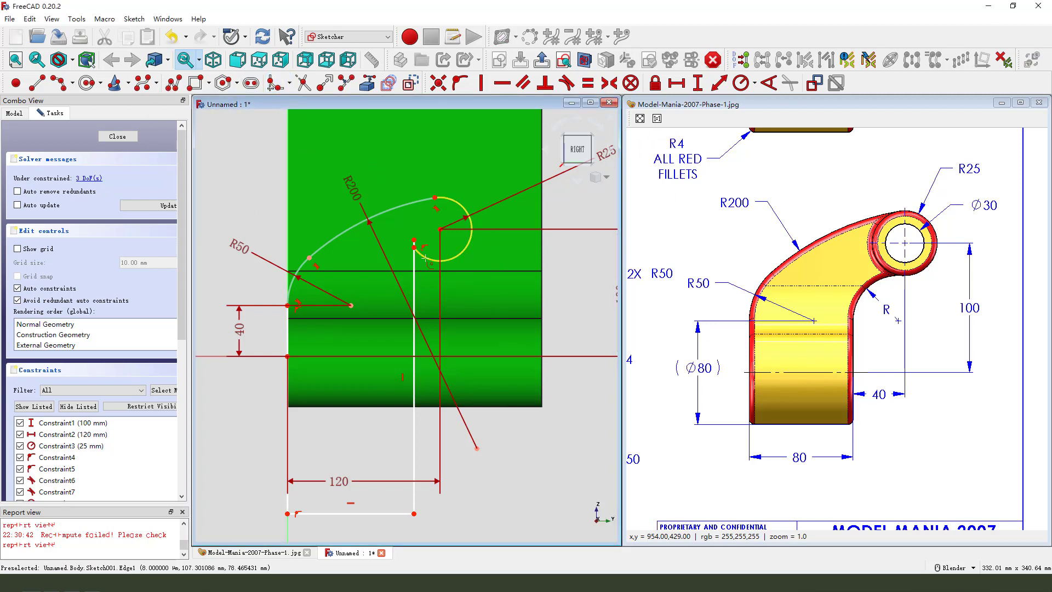
{"action": "left_click", "coordinate": [425, 274]}
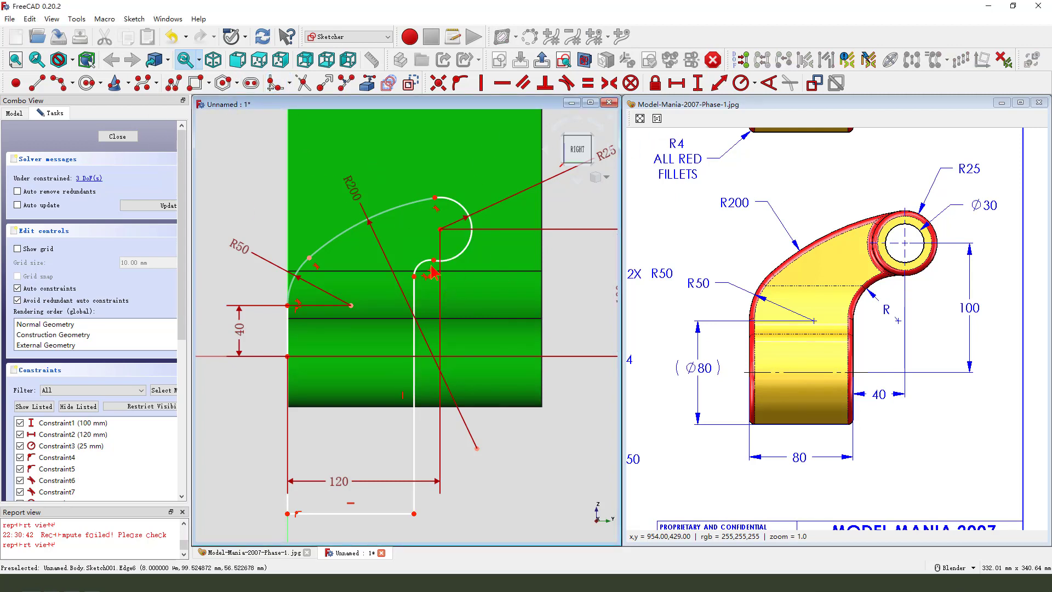
Constrain the profile's bottom line to a horizontal length of 80 mm and separate the overlapping dimensions
{"action": "left_click", "coordinate": [363, 516]}
{"action": "left_click", "coordinate": [677, 83]}
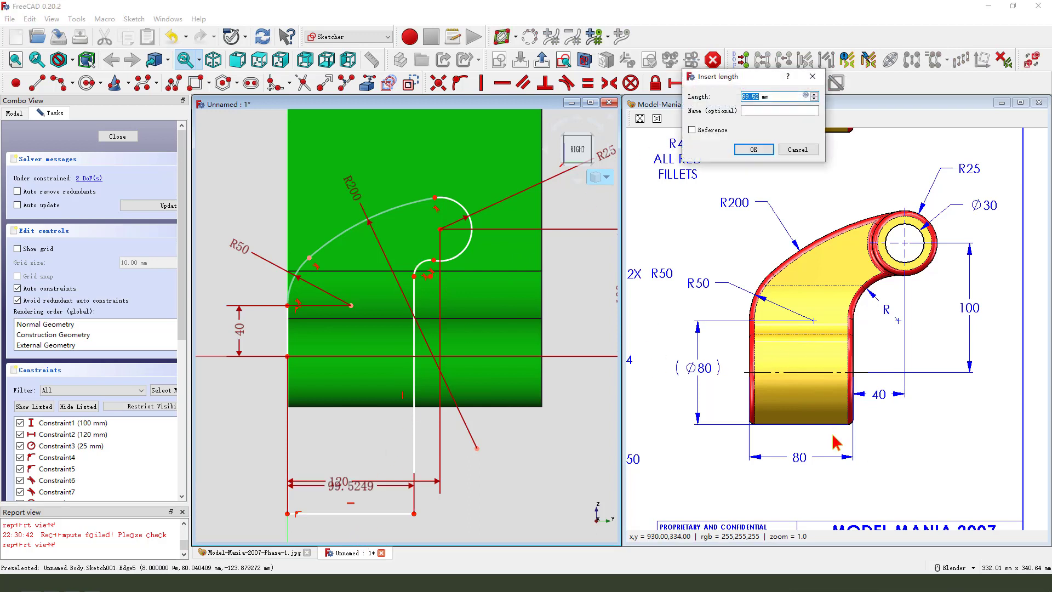
{"action": "key", "text": "Return"}
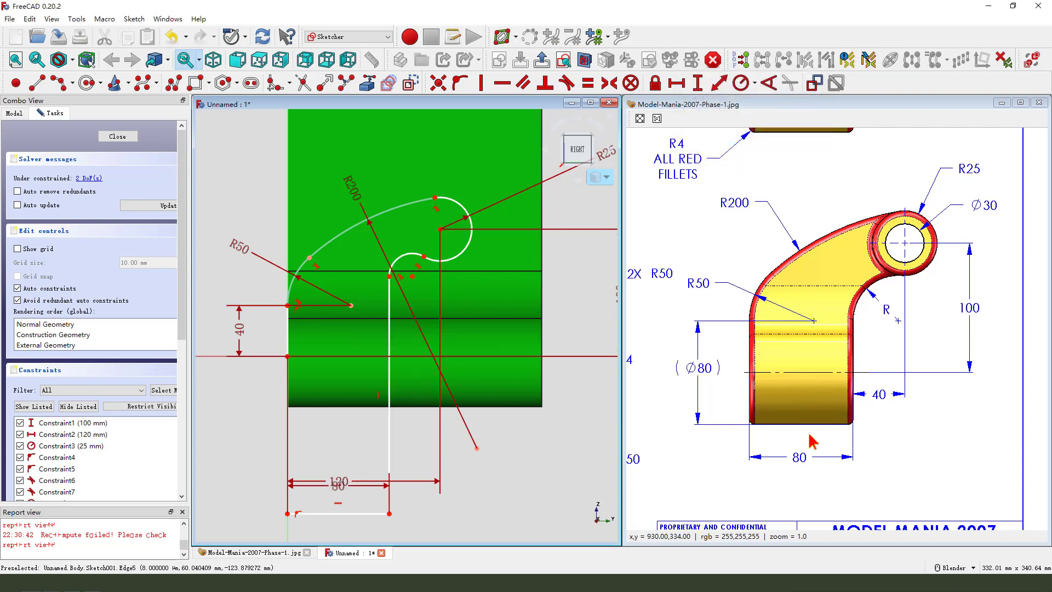
{"action": "mouse_move", "coordinate": [345, 480]}
{"action": "left_mouse_down"}
{"action": "mouse_move", "coordinate": [349, 532]}
{"action": "mouse_move", "coordinate": [342, 490]}
{"action": "left_mouse_up"}
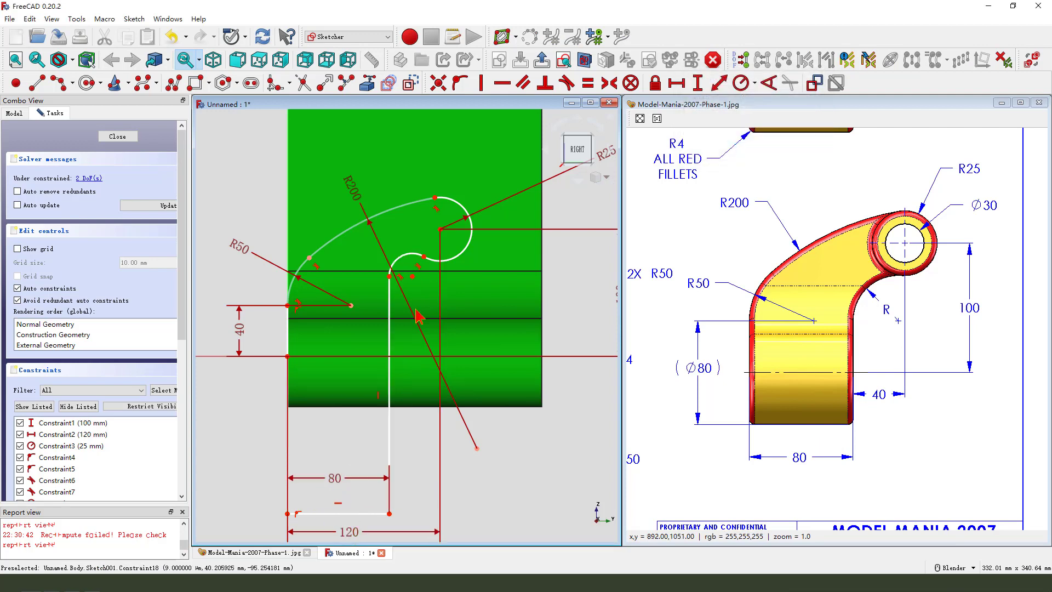
Set the inner corner fillet arc's radius to 40 mm and move the 80 and 120 mm dimensions below the profile
{"action": "left_click", "coordinate": [403, 262]}
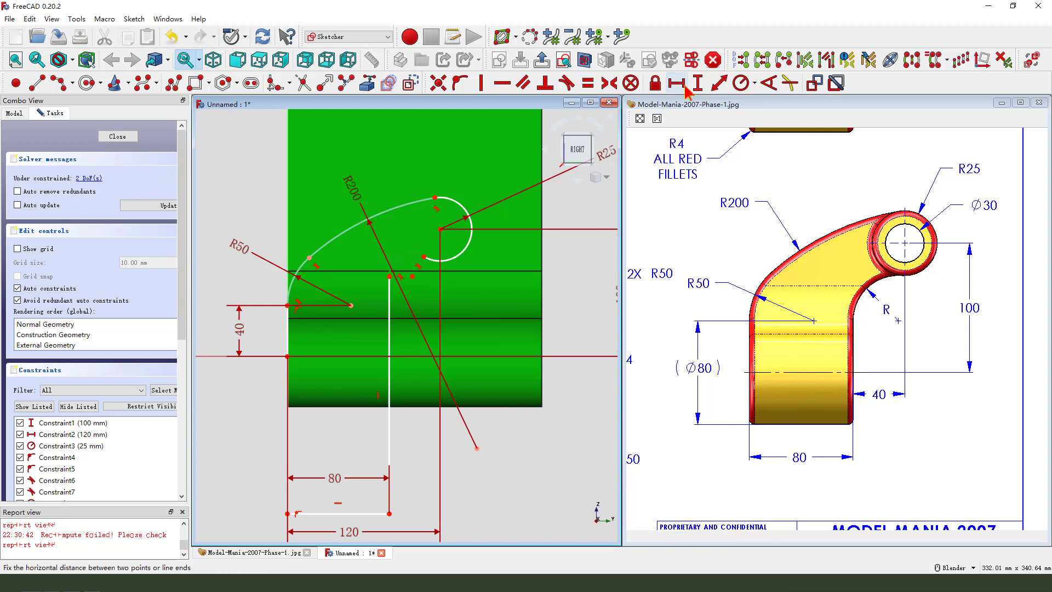
{"action": "left_click", "coordinate": [741, 83]}
{"action": "type", "text": "40"}
{"action": "key", "text": "Return"}
{"action": "scroll", "coordinate": [460, 384], "scroll_direction": "down", "scroll_amount": 1}
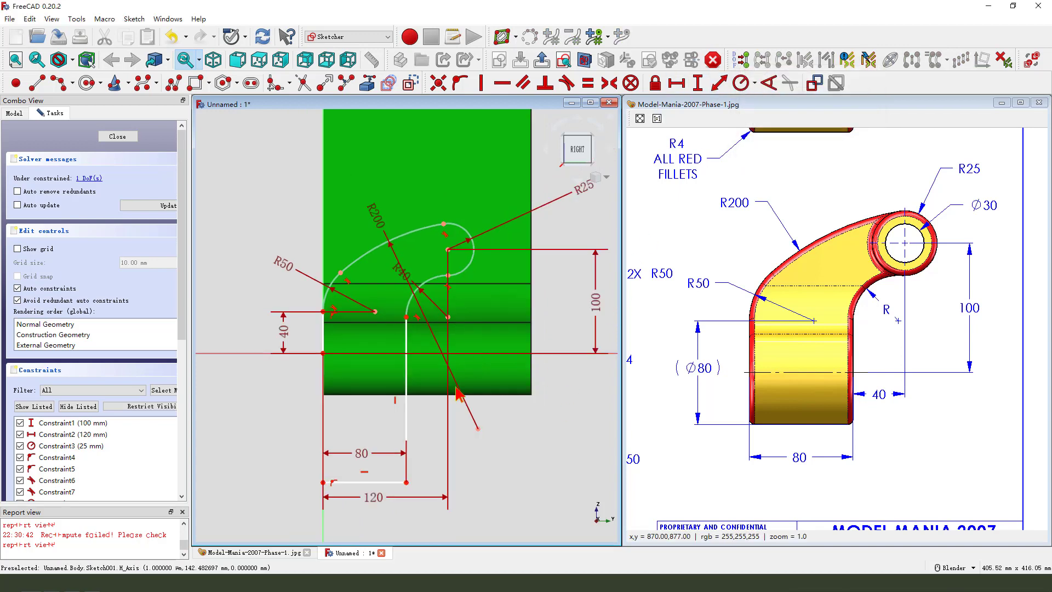
{"action": "left_click_drag", "start_coordinate": [374, 498], "coordinate": [375, 522]}
{"action": "left_click_drag", "start_coordinate": [366, 465], "coordinate": [364, 518]}
Fix the profile's lower-left corner 123.88 mm below the origin, and reposition the vertical and radius dimensions for readability
{"action": "left_click", "coordinate": [322, 482]}
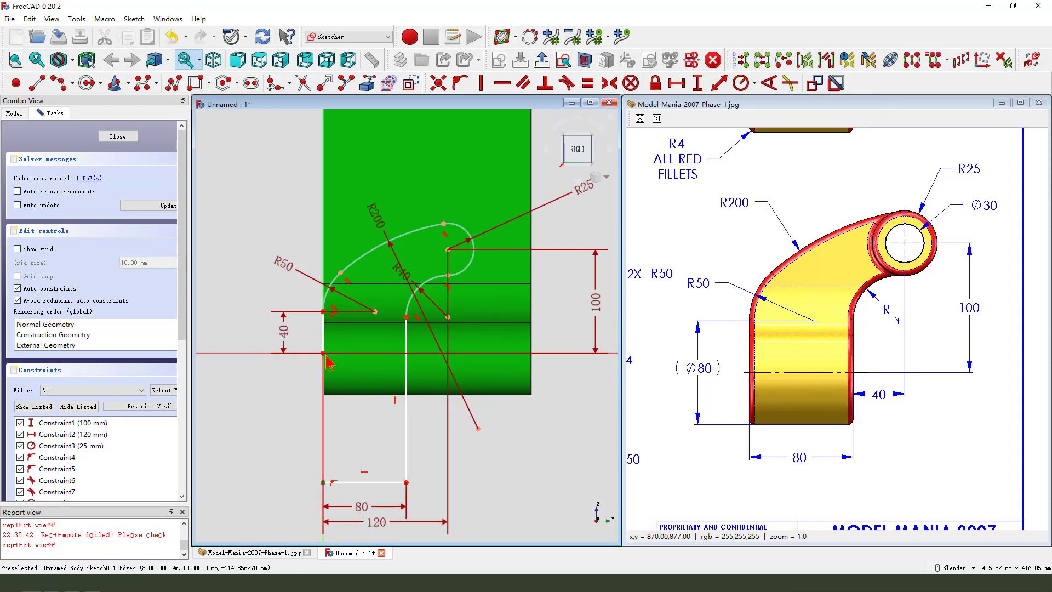
{"action": "left_click", "coordinate": [698, 83]}
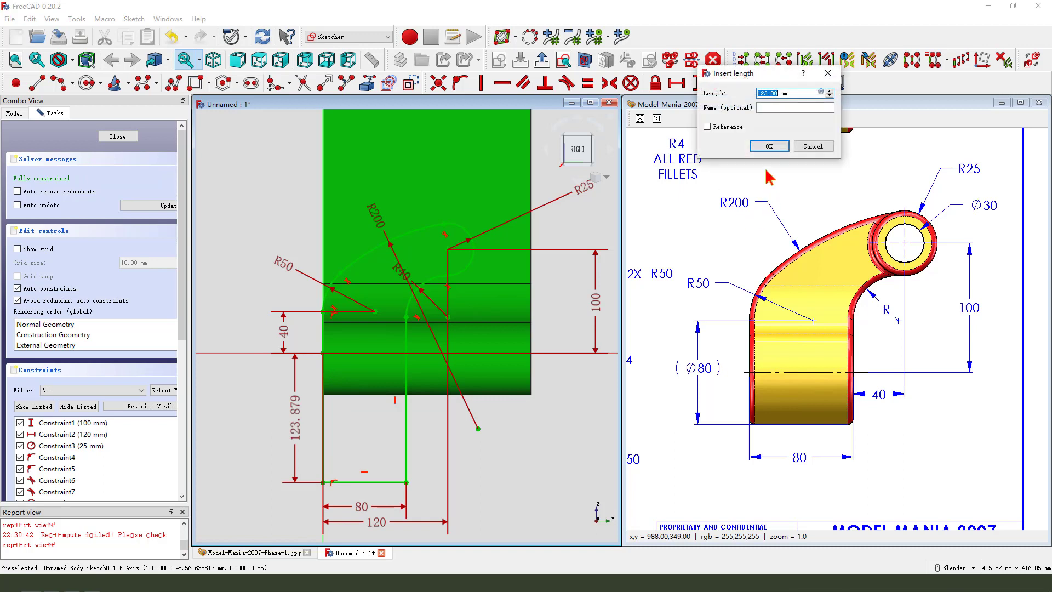
{"action": "left_click", "coordinate": [769, 146]}
{"action": "left_click_drag", "start_coordinate": [292, 421], "coordinate": [283, 421]}
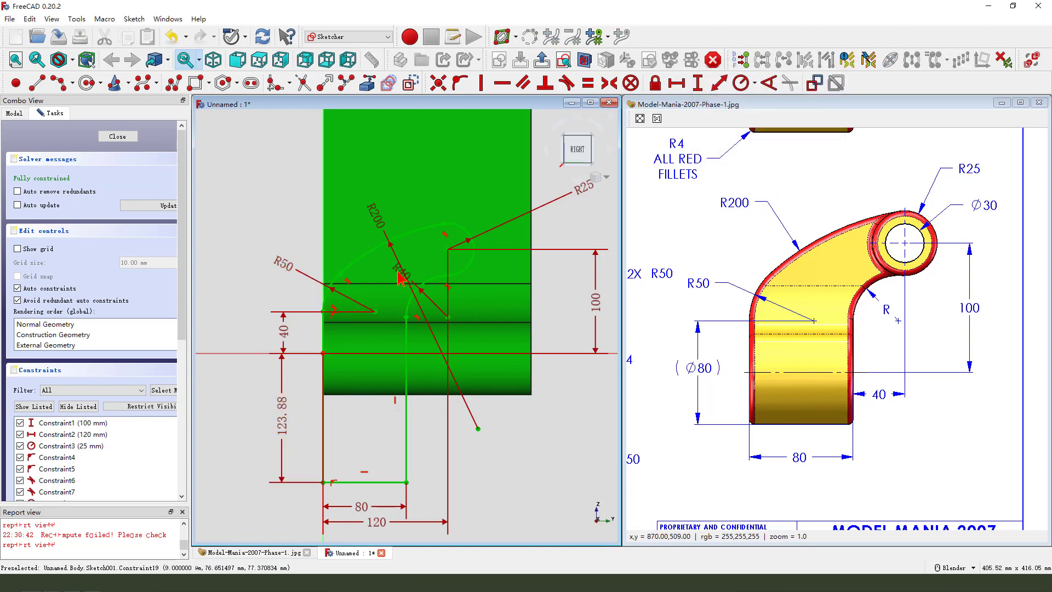
{"action": "left_click_drag", "start_coordinate": [606, 307], "coordinate": [550, 305]}
{"action": "left_click_drag", "start_coordinate": [581, 192], "coordinate": [552, 211]}
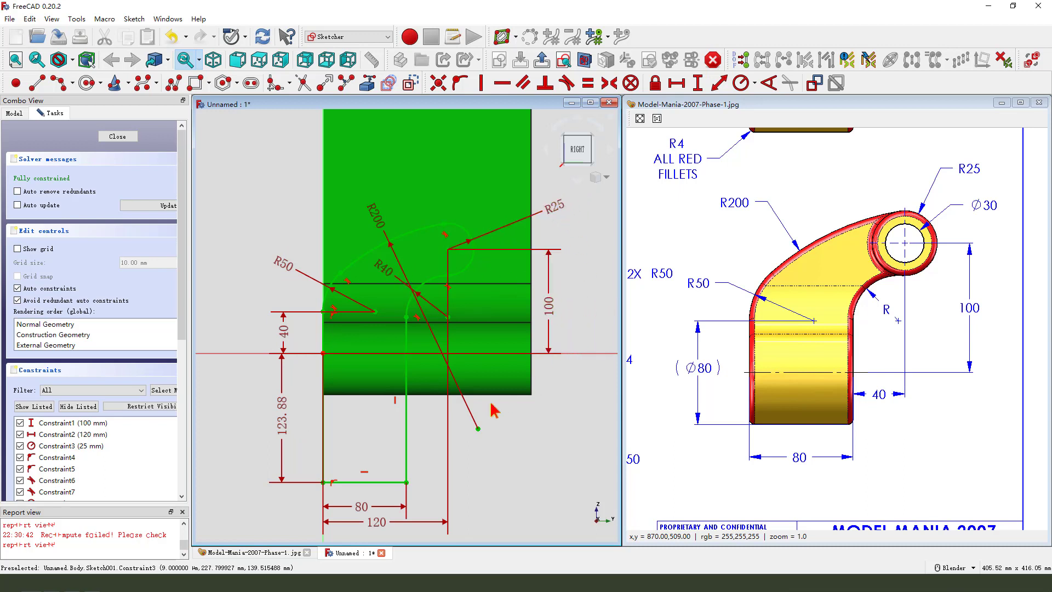
Close and reopen the side profile sketch, and draw a circle about 436 mm in radius around the 50 mm arc's centre, enclosing the part
{"action": "left_click", "coordinate": [542, 61]}
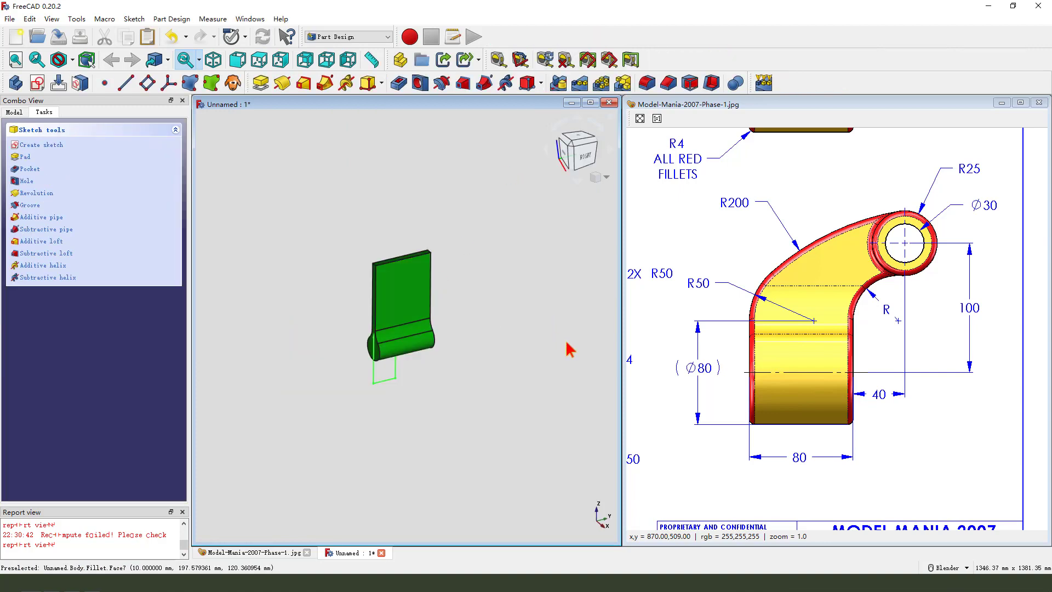
{"action": "left_click", "coordinate": [14, 112]}
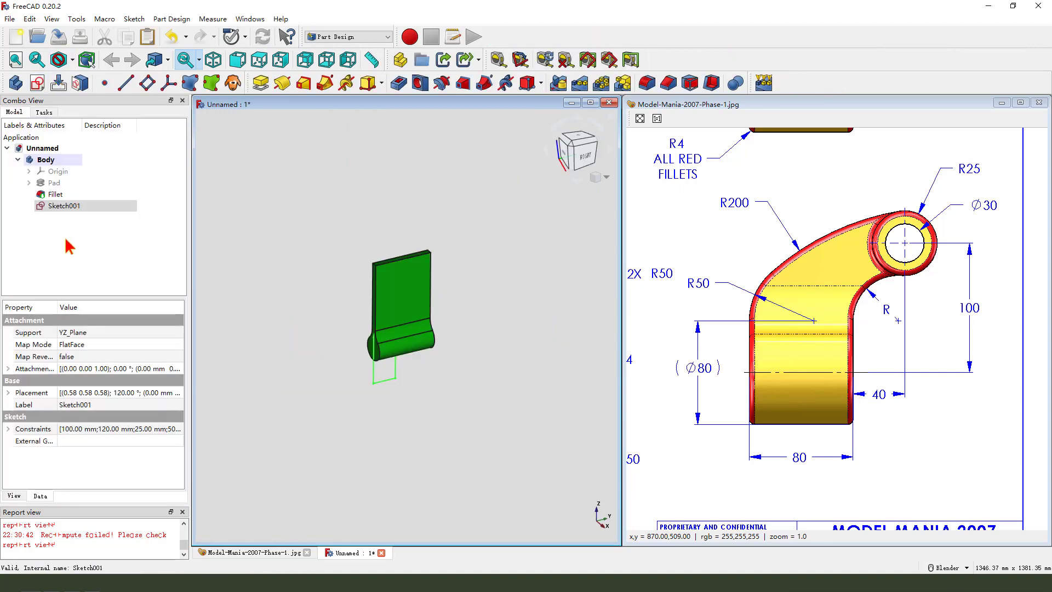
{"action": "double_click", "coordinate": [63, 208]}
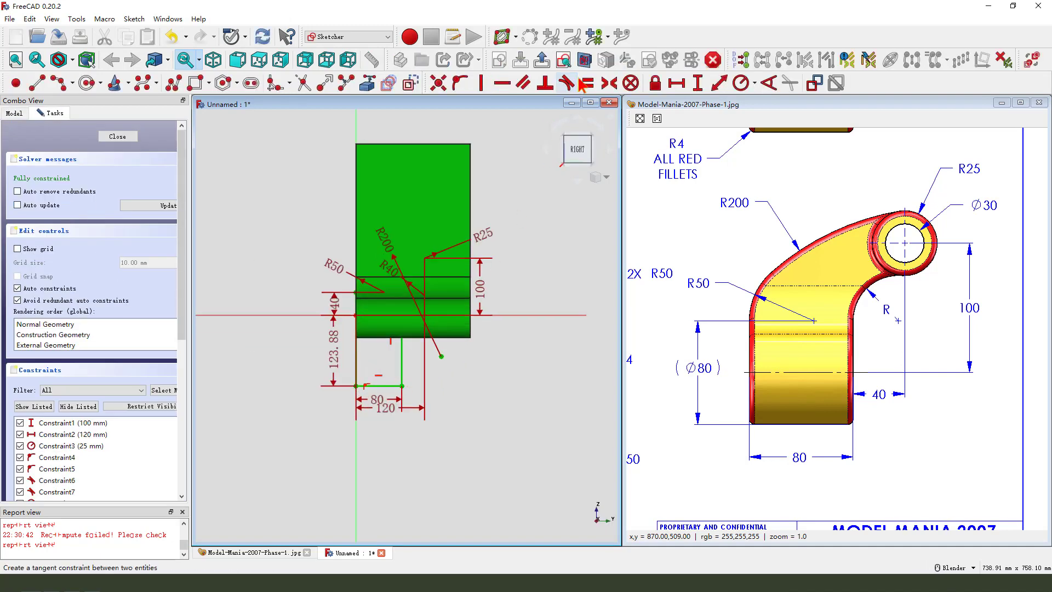
{"action": "left_click", "coordinate": [88, 83]}
{"action": "left_click", "coordinate": [385, 294]}
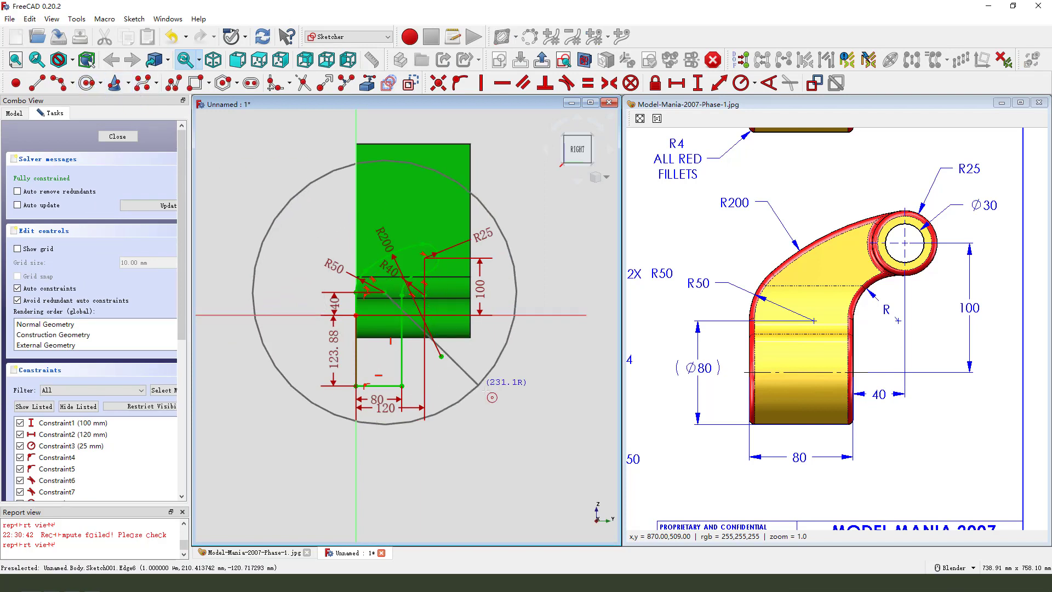
{"action": "scroll", "coordinate": [520, 427], "scroll_direction": "down", "scroll_amount": 3}
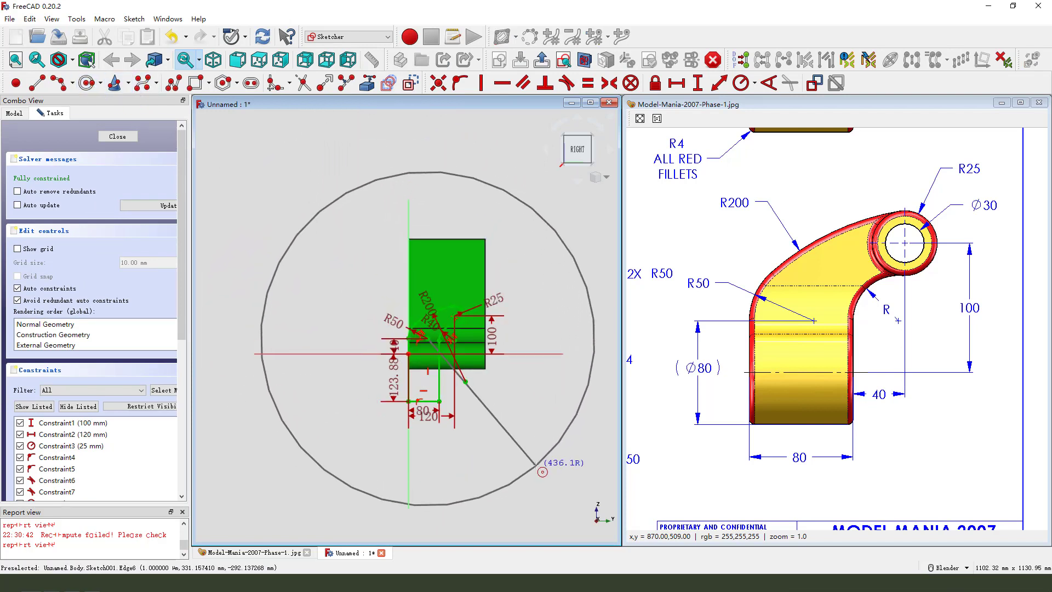
{"action": "left_click", "coordinate": [541, 463]}
{"action": "right_click", "coordinate": [524, 211]}
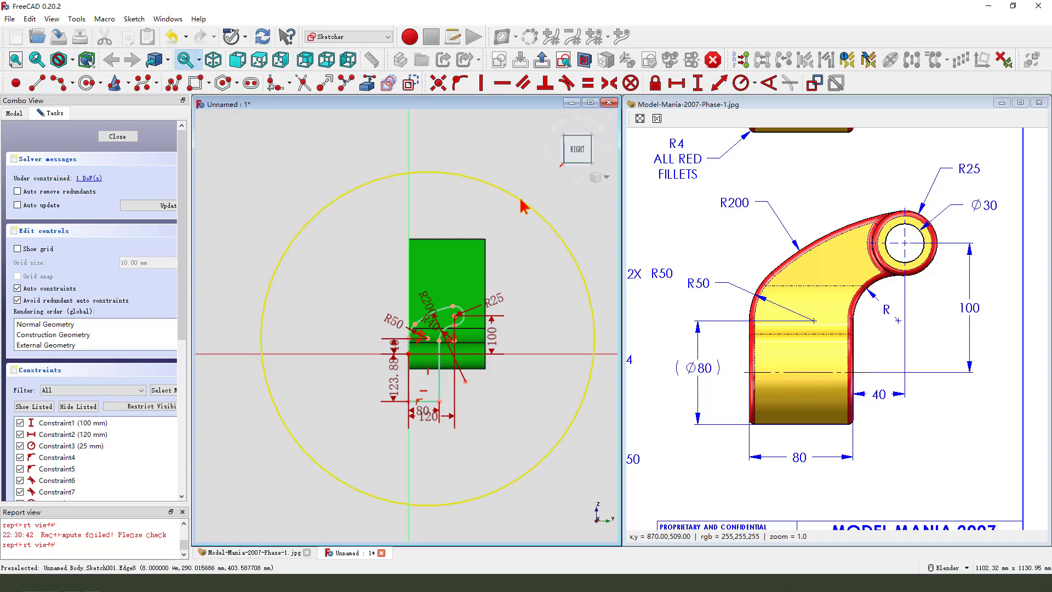
Constrain the large enclosing circle's radius to 436.09 mm and close the sketch
{"action": "left_click", "coordinate": [521, 201]}
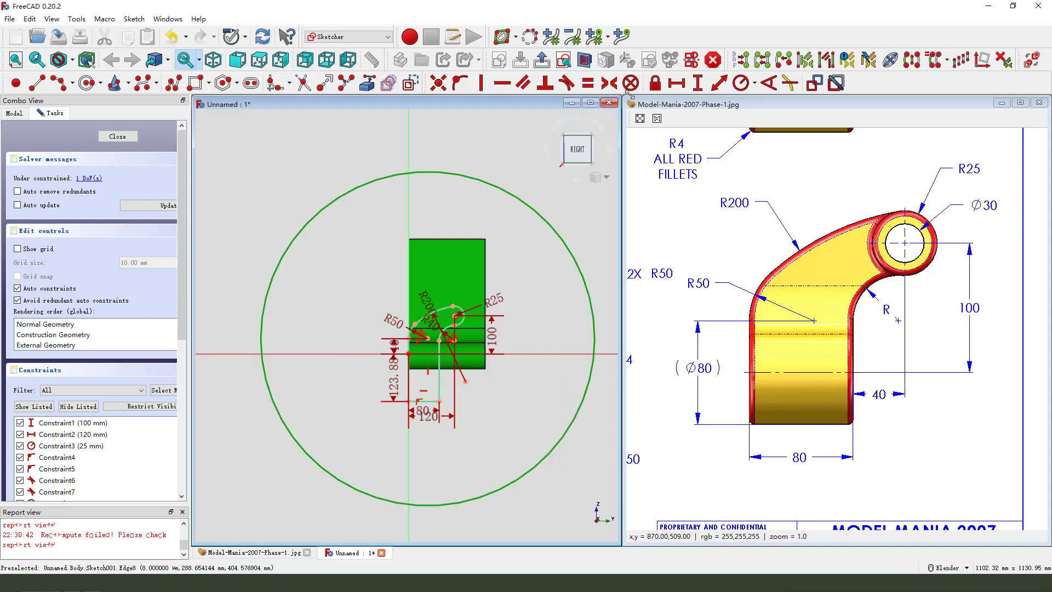
{"action": "left_click", "coordinate": [745, 86]}
{"action": "left_click", "coordinate": [810, 147]}
{"action": "scroll", "coordinate": [408, 223], "scroll_direction": "down", "scroll_amount": 2}
{"action": "scroll", "coordinate": [542, 273], "scroll_direction": "up", "scroll_amount": 2}
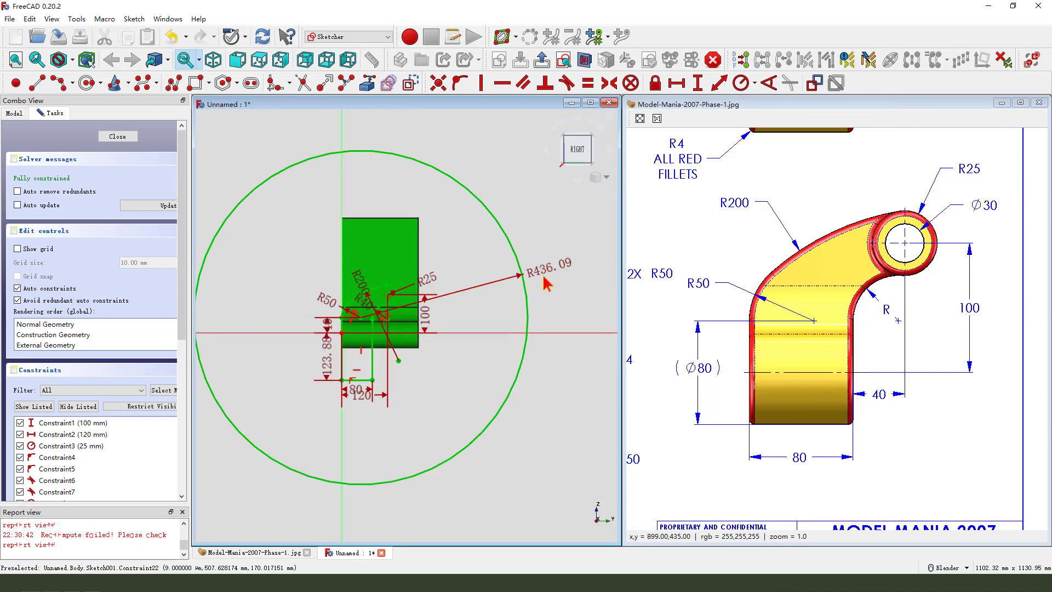
{"action": "left_click", "coordinate": [543, 61]}
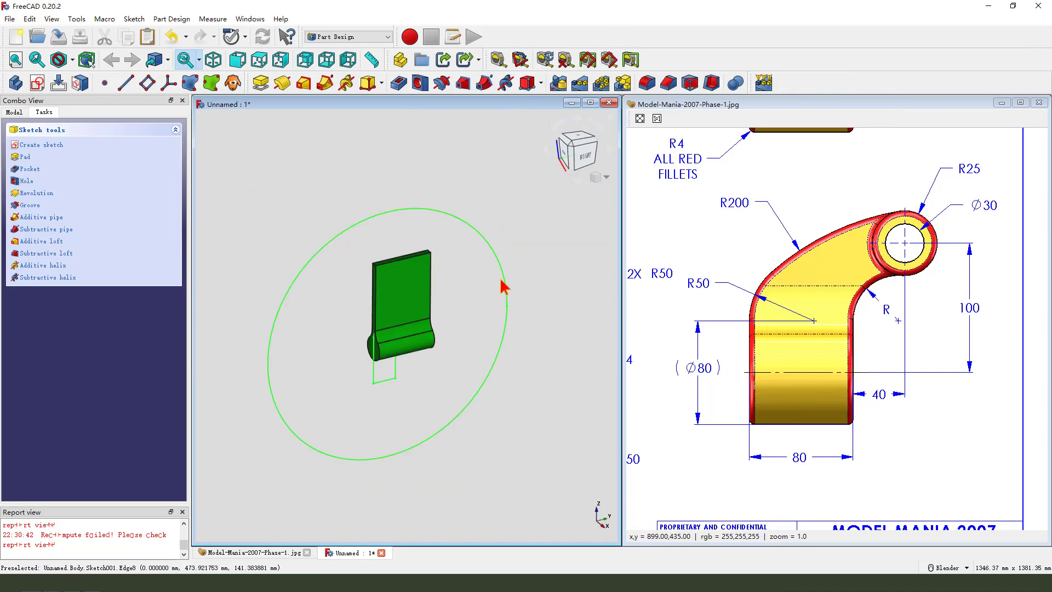
Pocket the profile sketch through all, symmetric to its plane, to cut the body to the curved arm shape
{"action": "left_click", "coordinate": [399, 83]}
{"action": "left_click", "coordinate": [134, 180]}
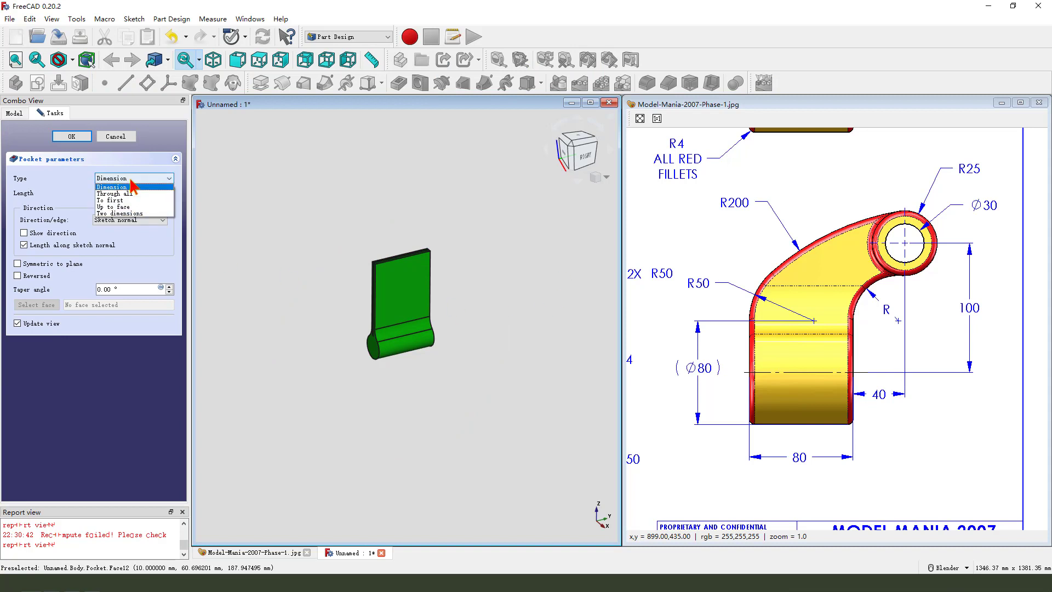
{"action": "left_click", "coordinate": [137, 194]}
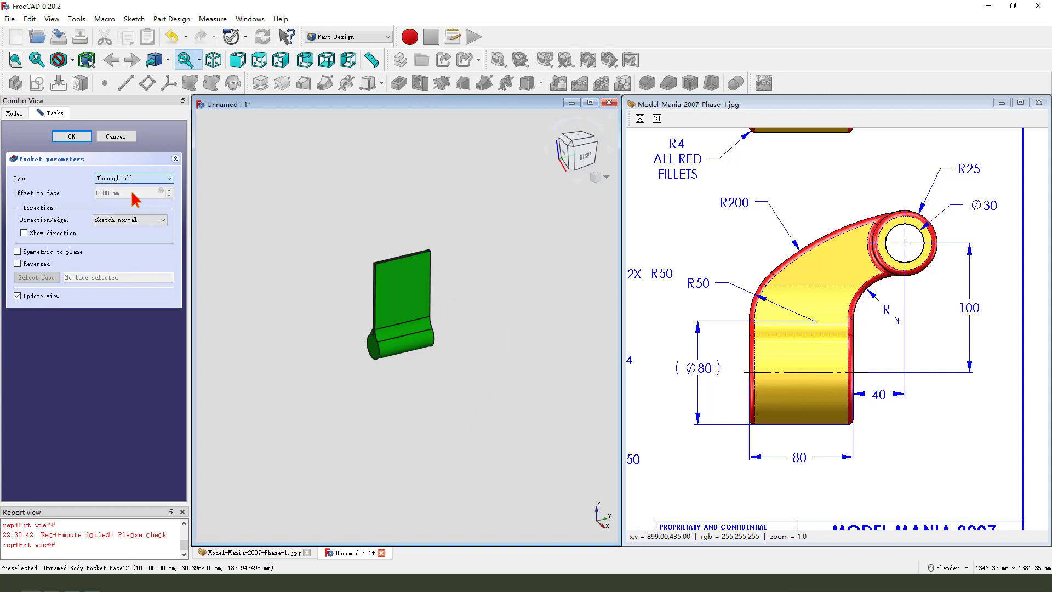
{"action": "left_click", "coordinate": [17, 252]}
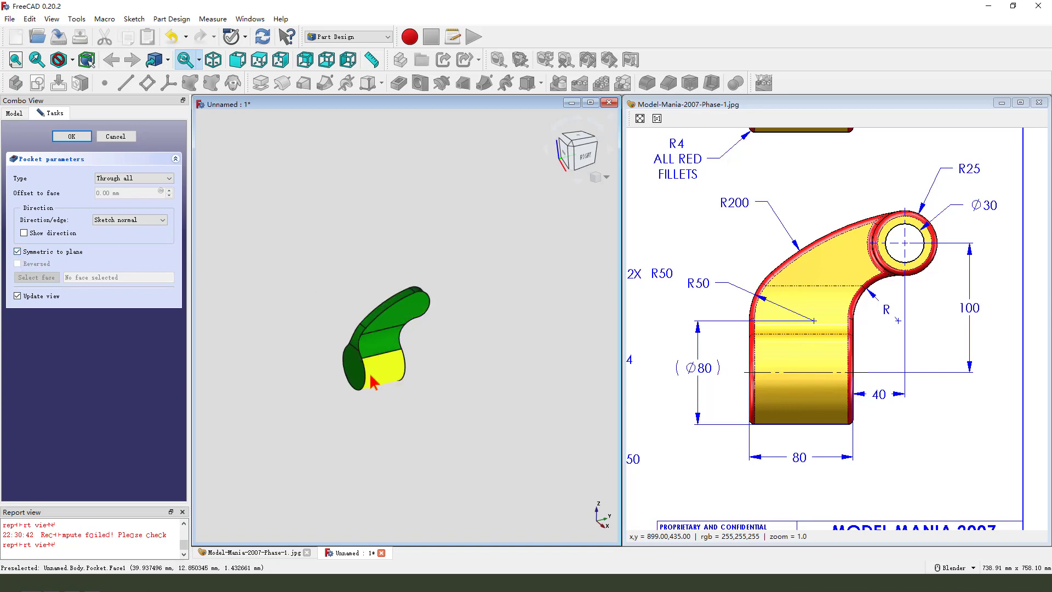
{"action": "left_click", "coordinate": [72, 137]}
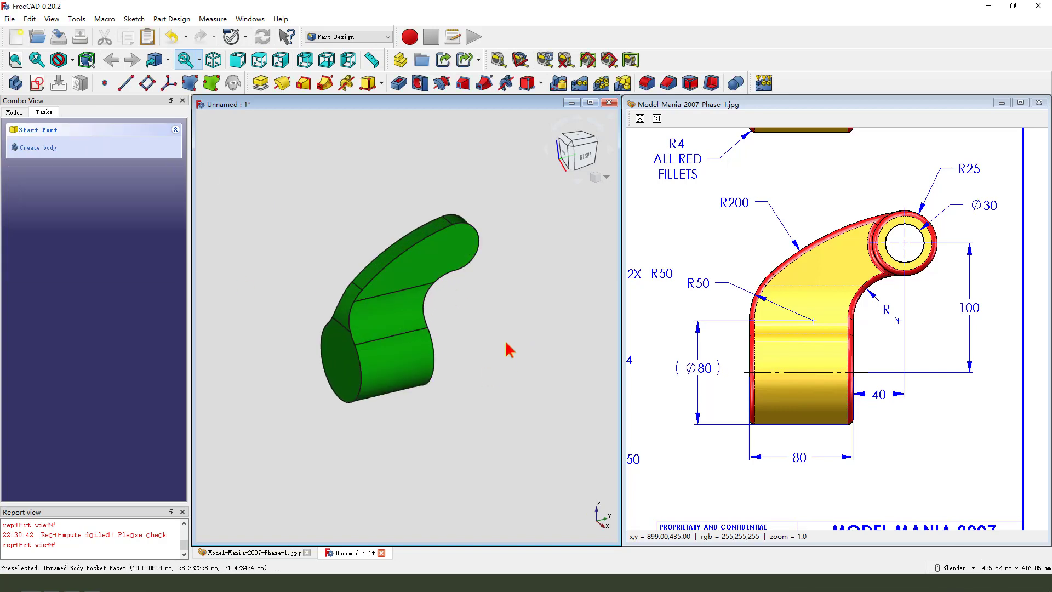
Fillet the two long upper edges along the 200 mm curve of the arm with a 3 mm radius
{"action": "mouse_move", "coordinate": [749, 340]}
{"action": "middle_mouse_down"}
{"action": "mouse_move", "coordinate": [1010, 381]}
{"action": "mouse_move", "coordinate": [912, 389]}
{"action": "mouse_move", "coordinate": [910, 361]}
{"action": "middle_mouse_up"}
{"action": "scroll", "coordinate": [458, 236], "scroll_direction": "up", "scroll_amount": 1}
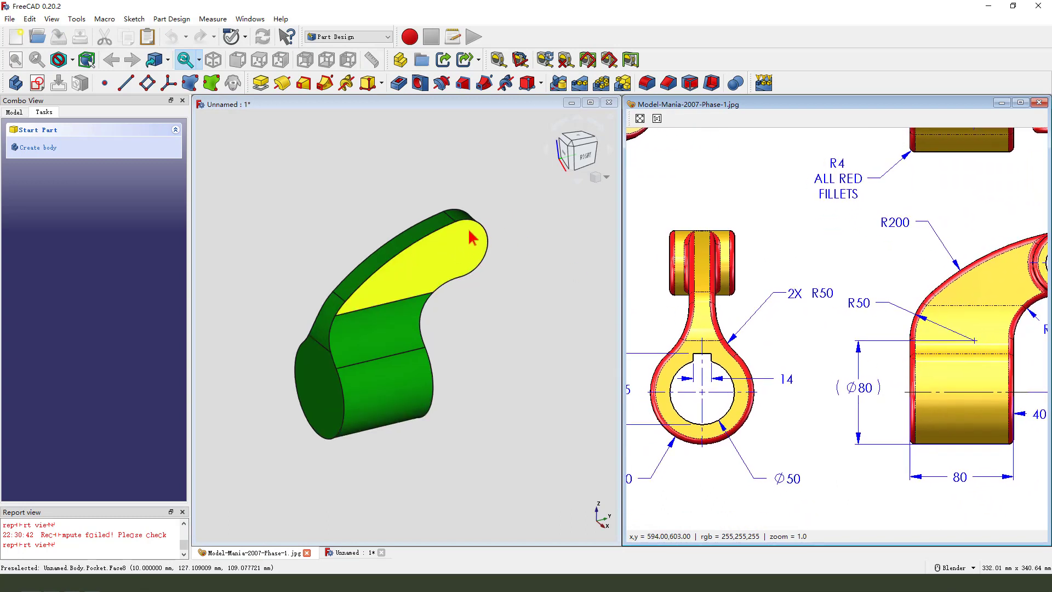
{"action": "left_click", "coordinate": [416, 247]}
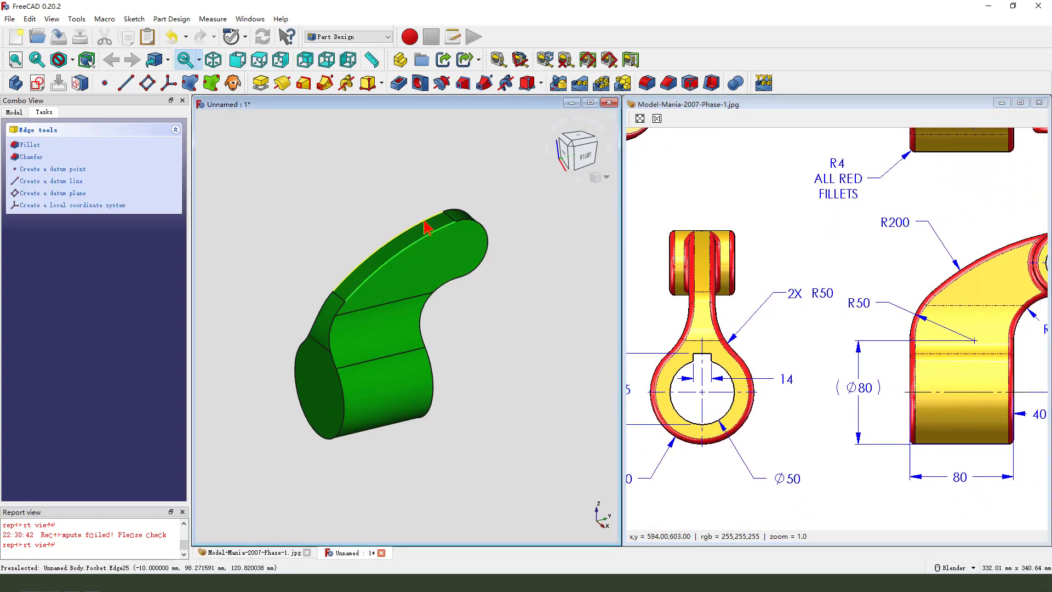
{"action": "left_click", "coordinate": [646, 82]}
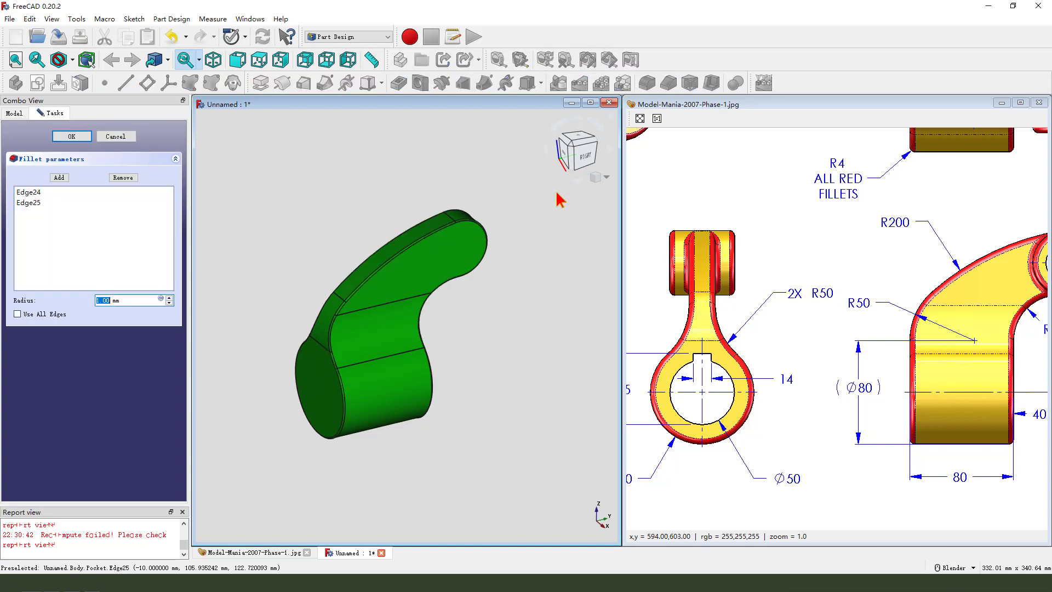
{"action": "type", "text": "3"}
{"action": "key", "text": "Return"}
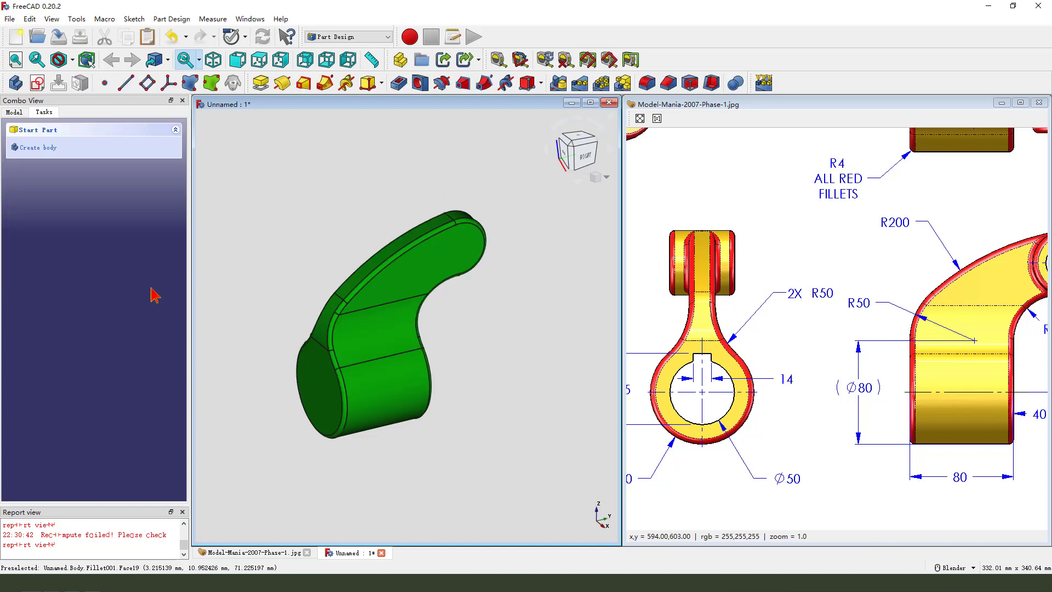
{"action": "scroll", "coordinate": [479, 303], "scroll_direction": "down", "scroll_amount": 2}
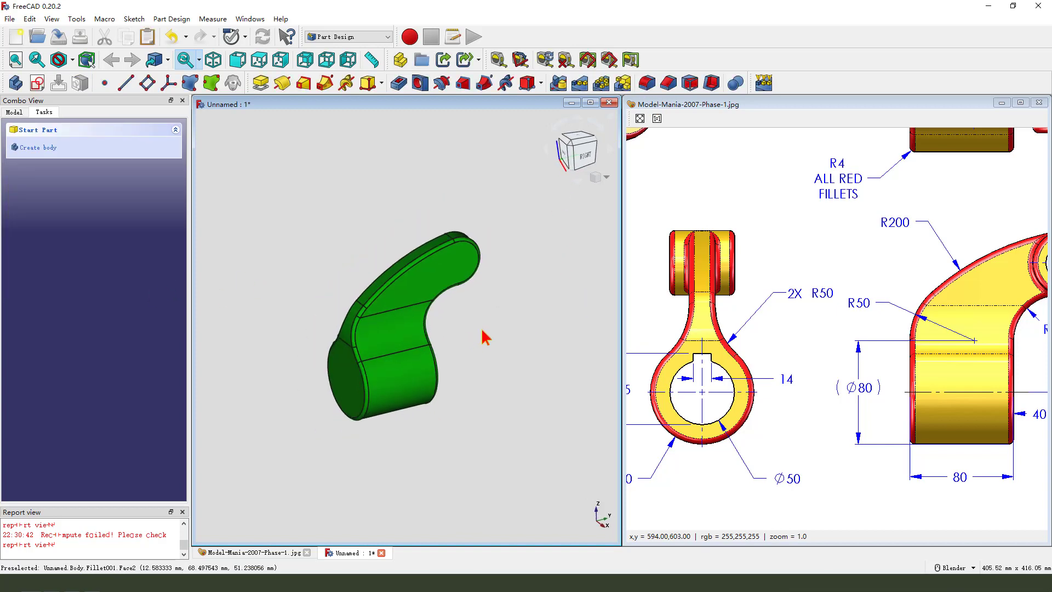
{"action": "mouse_move", "coordinate": [917, 293]}
{"action": "middle_mouse_down"}
{"action": "mouse_move", "coordinate": [830, 414]}
{"action": "mouse_move", "coordinate": [1047, 358]}
{"action": "mouse_move", "coordinate": [1035, 438]}
{"action": "mouse_move", "coordinate": [1045, 430]}
{"action": "middle_mouse_up"}
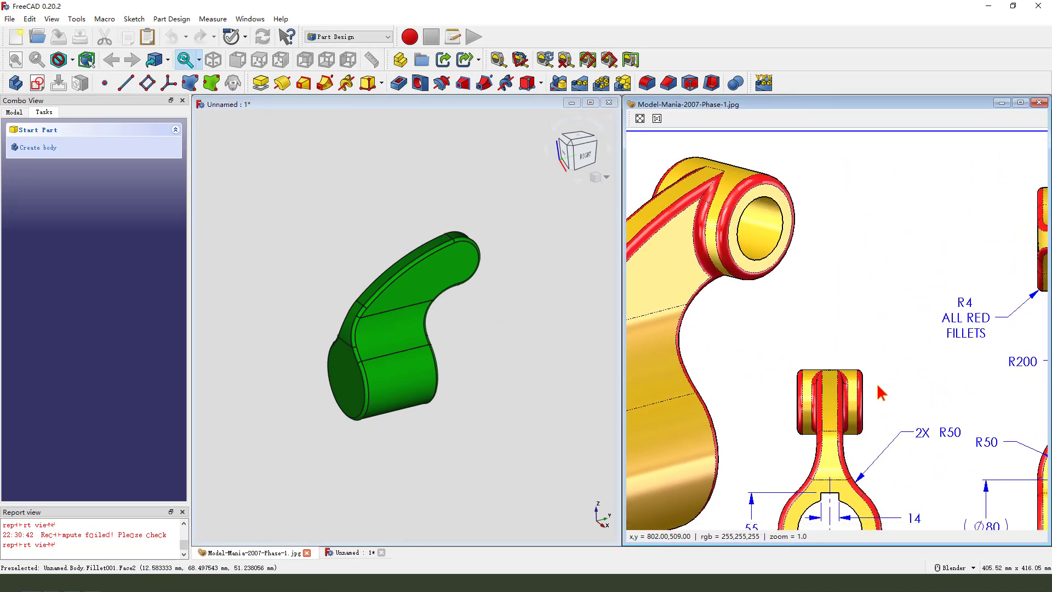
{"action": "mouse_move", "coordinate": [766, 414]}
{"action": "left_mouse_down"}
{"action": "mouse_move", "coordinate": [787, 446]}
{"action": "mouse_move", "coordinate": [790, 388]}
{"action": "left_mouse_up"}
{"action": "left_click_drag", "start_coordinate": [911, 306], "coordinate": [868, 372]}
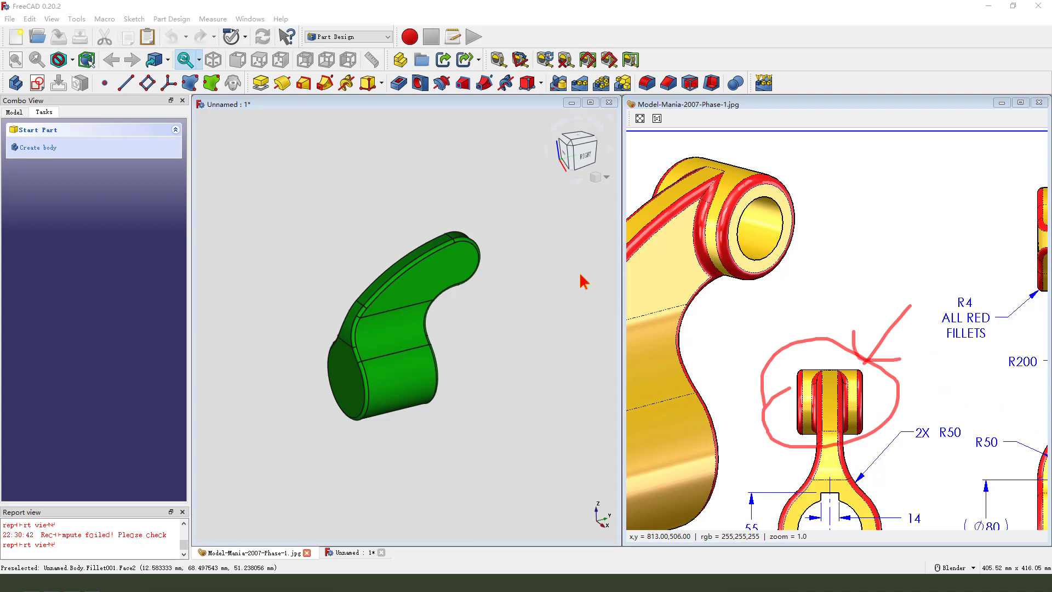
{"action": "key", "text": "Escape"}
Create a new sketch on the YZ base plane
{"action": "left_click", "coordinate": [37, 84]}
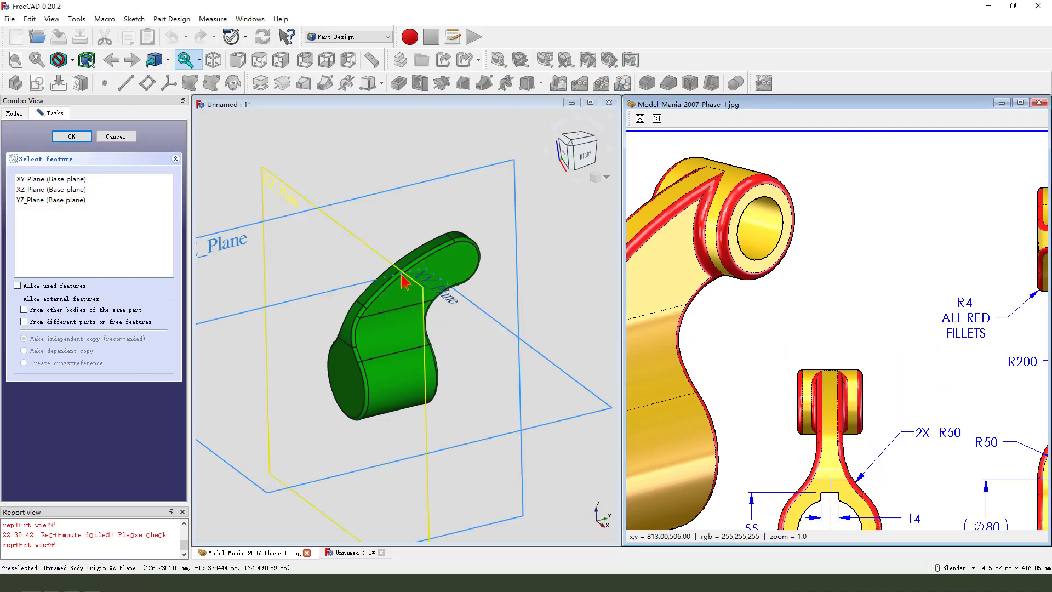
{"action": "left_click_drag", "start_coordinate": [232, 264], "coordinate": [248, 263]}
{"action": "key", "text": "Escape"}
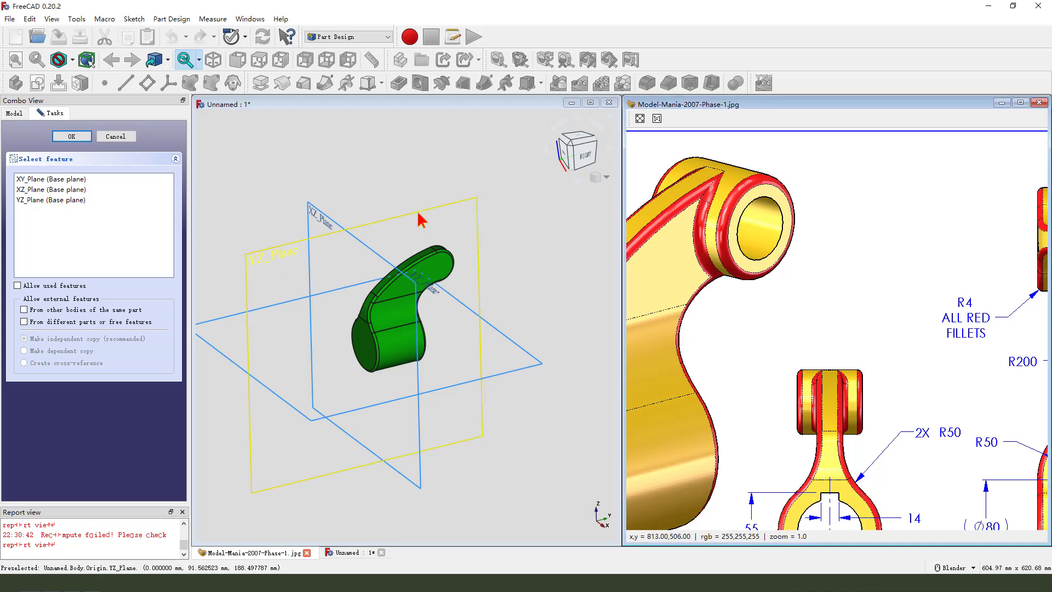
{"action": "left_click", "coordinate": [420, 222]}
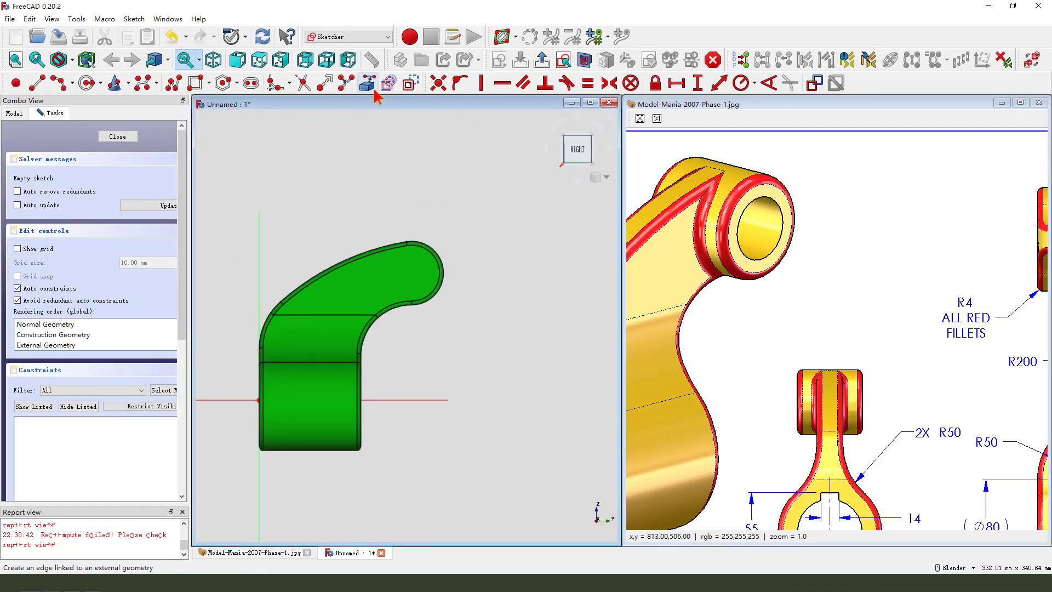
Reference the arm's rounded end edge, sketch a circle concentric and tangent to it, and close the sketch
{"action": "left_click", "coordinate": [388, 83]}
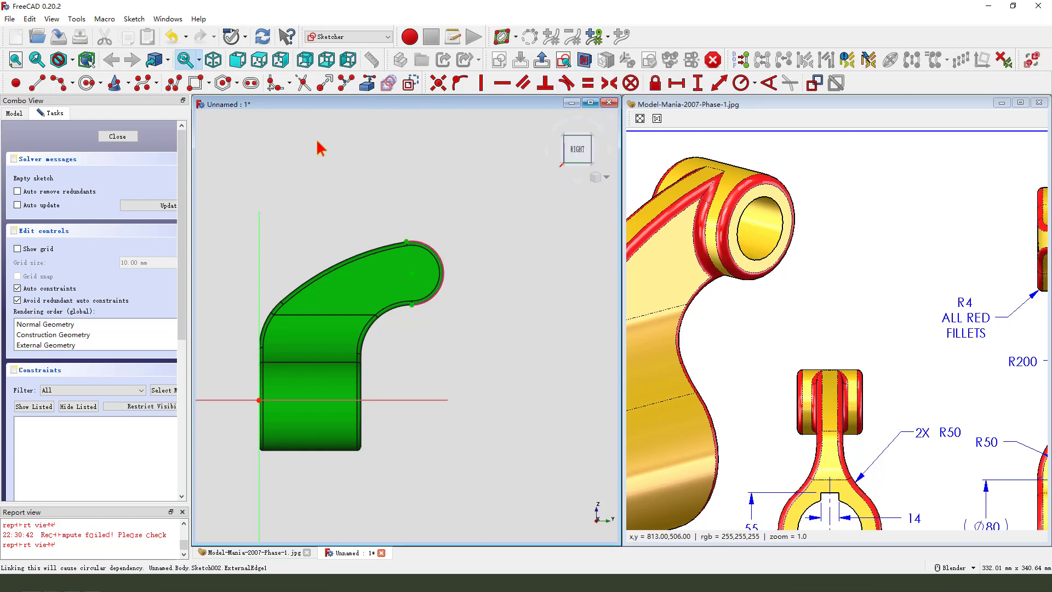
{"action": "scroll", "coordinate": [408, 298], "scroll_direction": "up", "scroll_amount": 1}
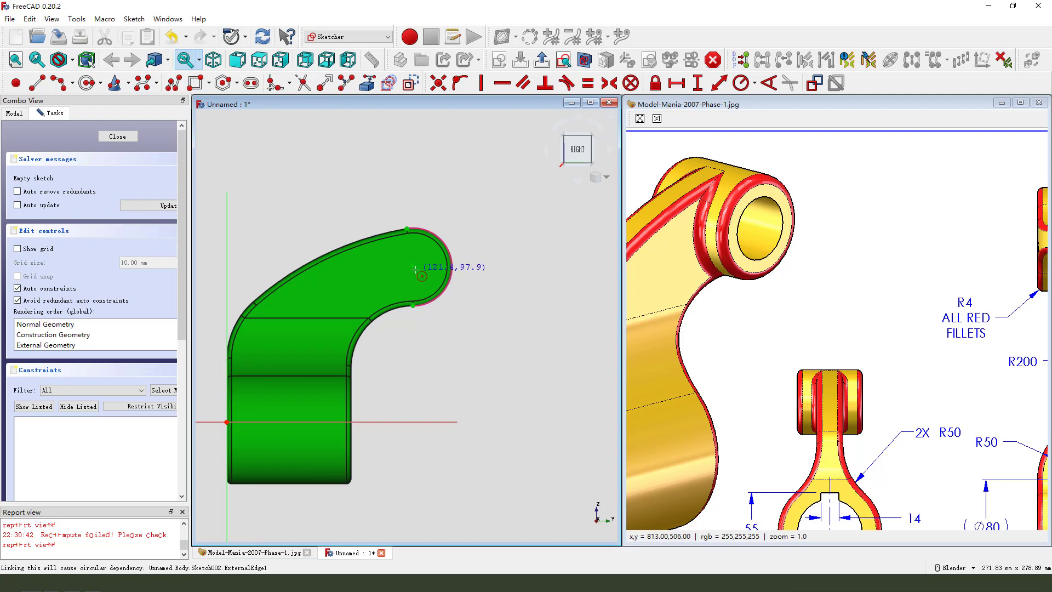
{"action": "left_click", "coordinate": [414, 267]}
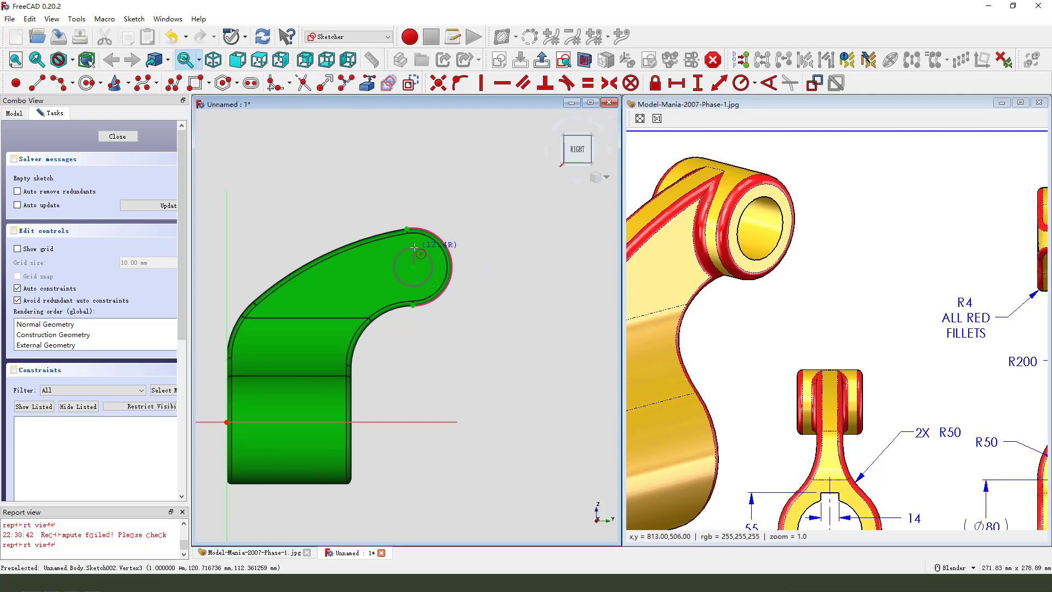
{"action": "scroll", "coordinate": [415, 248], "scroll_direction": "up", "scroll_amount": 1}
{"action": "left_click", "coordinate": [403, 220]}
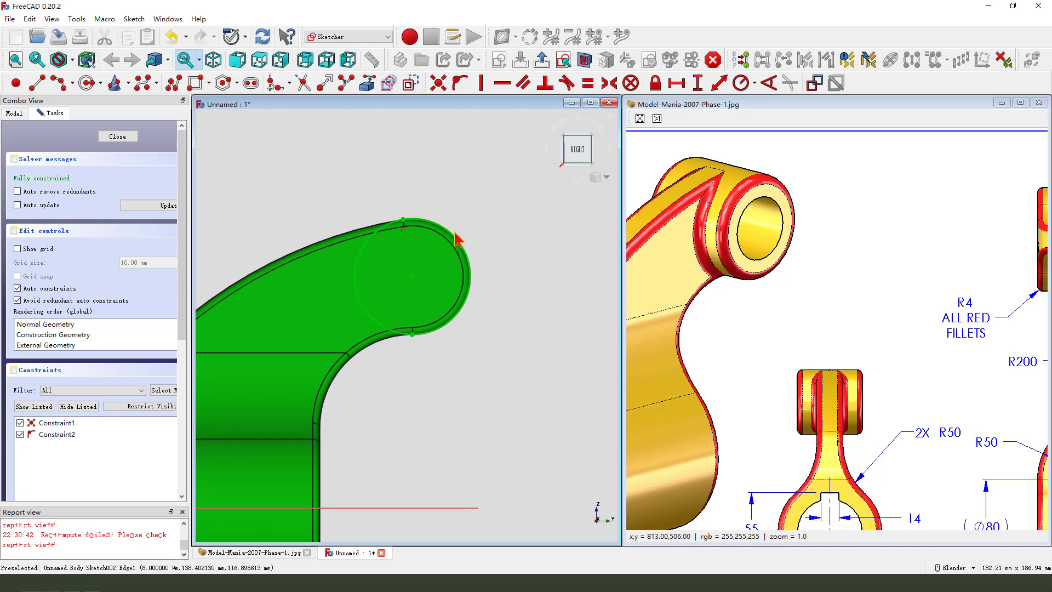
{"action": "scroll", "coordinate": [444, 202], "scroll_direction": "down", "scroll_amount": 2}
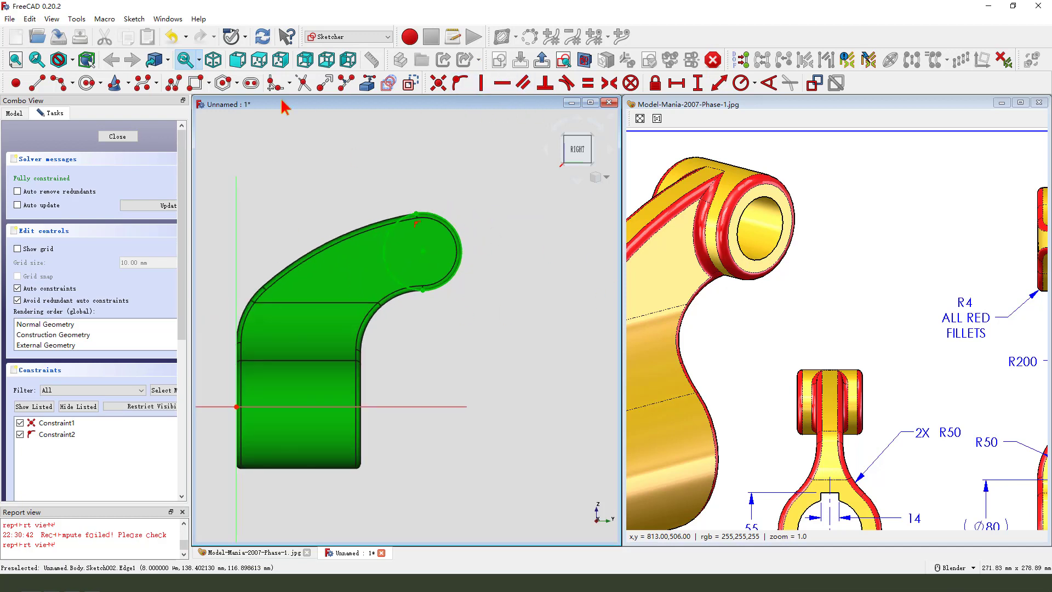
{"action": "left_click", "coordinate": [543, 60]}
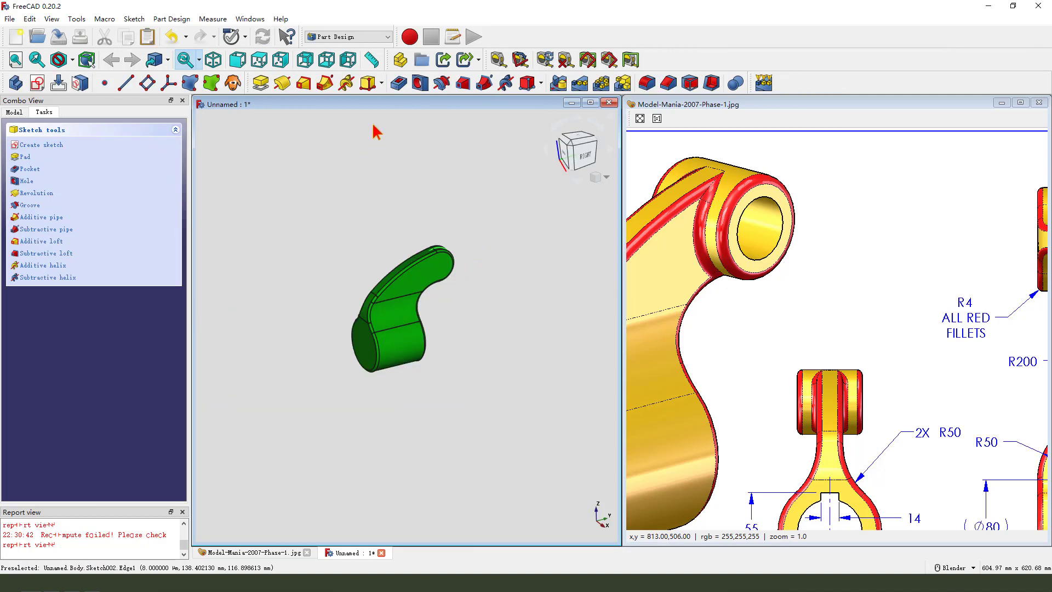
Pad the circle sketch 50 mm, symmetric to its plane, to form the cross boss at the arm's end
{"action": "left_click", "coordinate": [260, 82]}
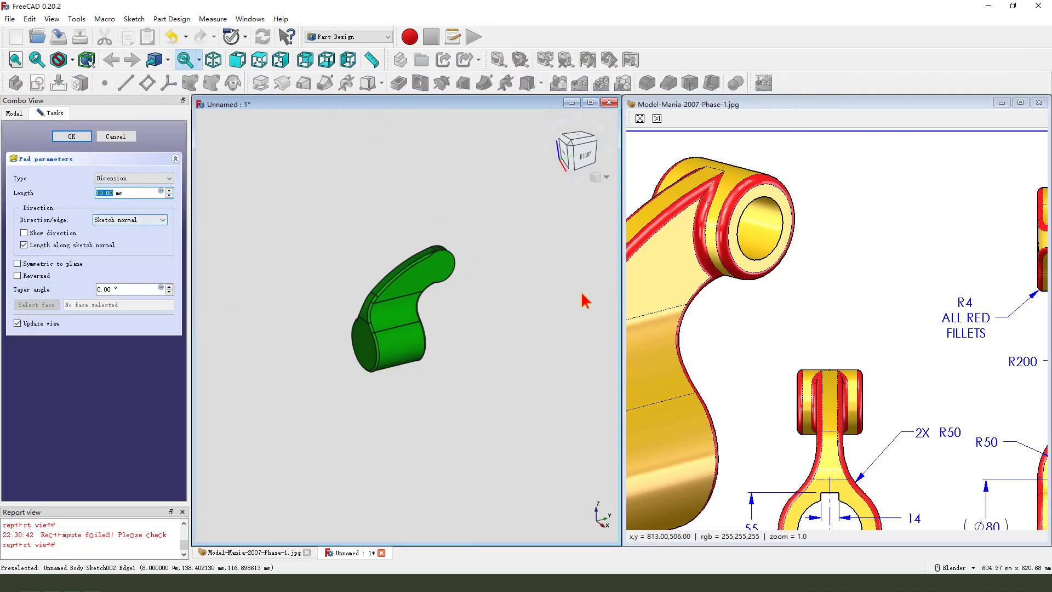
{"action": "mouse_move", "coordinate": [907, 317]}
{"action": "middle_mouse_down"}
{"action": "mouse_move", "coordinate": [743, 303]}
{"action": "mouse_move", "coordinate": [683, 338]}
{"action": "middle_mouse_up"}
{"action": "middle_click_drag", "start_coordinate": [962, 335], "coordinate": [748, 333]}
{"action": "mouse_move", "coordinate": [808, 261]}
{"action": "left_mouse_down"}
{"action": "mouse_move", "coordinate": [846, 247]}
{"action": "mouse_move", "coordinate": [870, 273]}
{"action": "left_mouse_up"}
{"action": "left_click", "coordinate": [115, 192]}
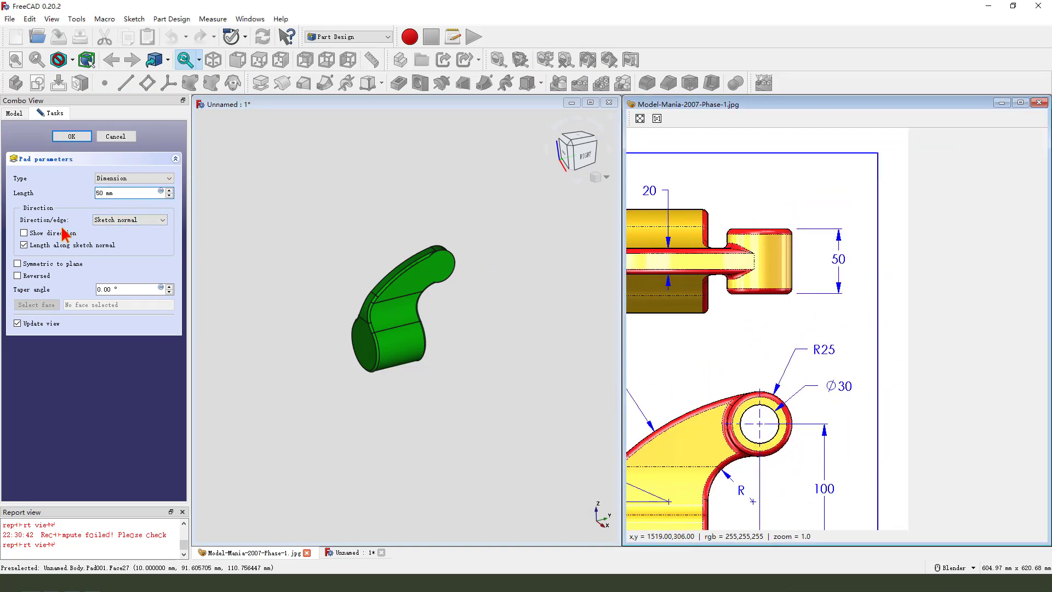
{"action": "left_click", "coordinate": [17, 263]}
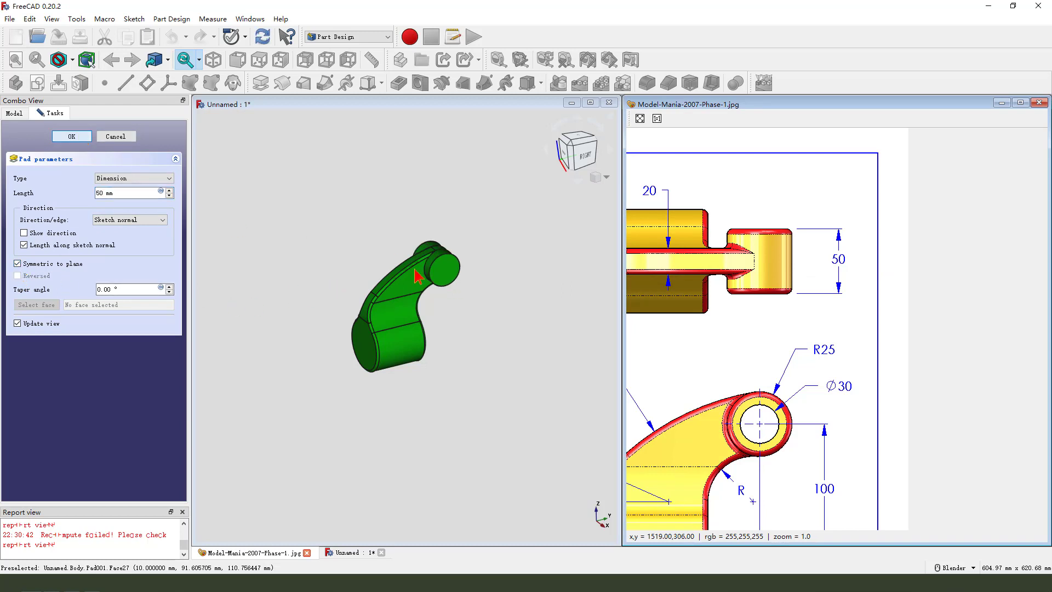
{"action": "key", "text": "Return"}
Fillet the two curved edges where the cross boss meets the arm's side faces with a 3 mm radius
{"action": "scroll", "coordinate": [417, 279], "scroll_direction": "up", "scroll_amount": 2}
{"action": "middle_click_drag", "start_coordinate": [439, 284], "coordinate": [437, 305]}
{"action": "scroll", "coordinate": [451, 291], "scroll_direction": "up", "scroll_amount": 2}
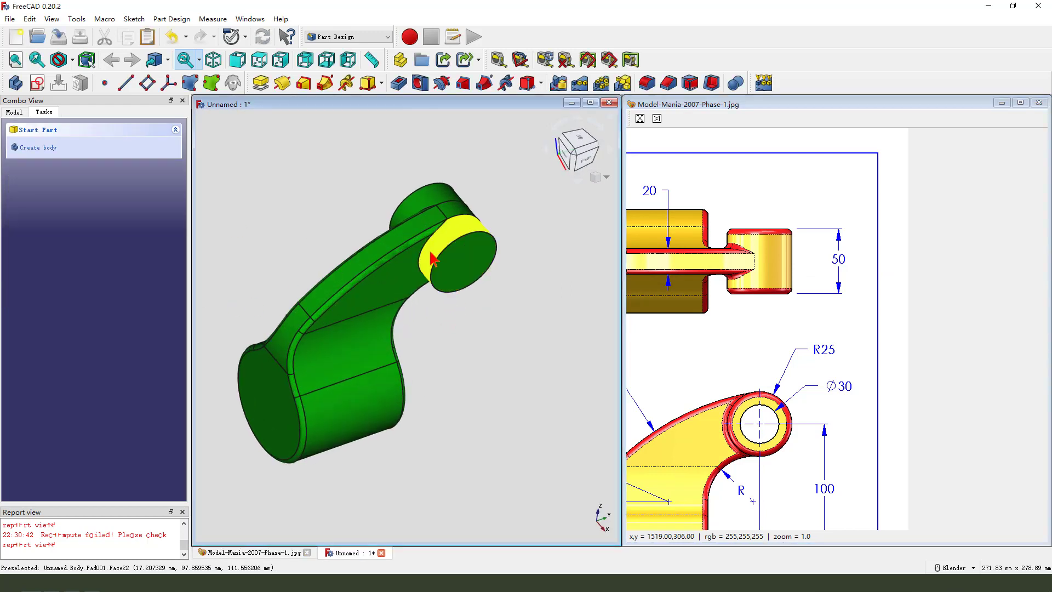
{"action": "scroll", "coordinate": [432, 253], "scroll_direction": "up", "scroll_amount": 1}
{"action": "middle_click_drag", "start_coordinate": [748, 304], "coordinate": [787, 332]}
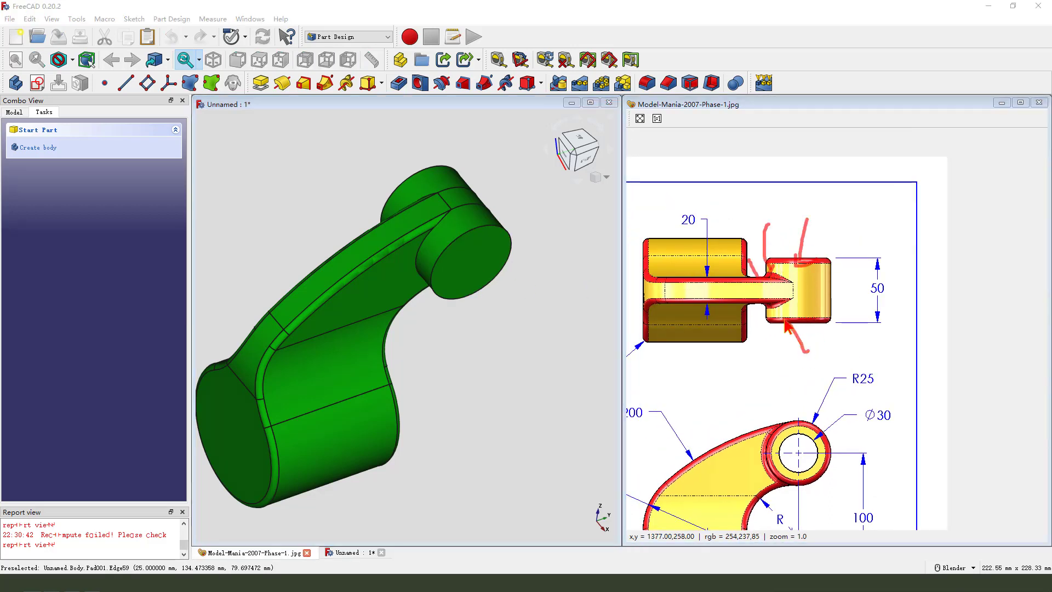
{"action": "scroll", "coordinate": [420, 273], "scroll_direction": "up", "scroll_amount": 3}
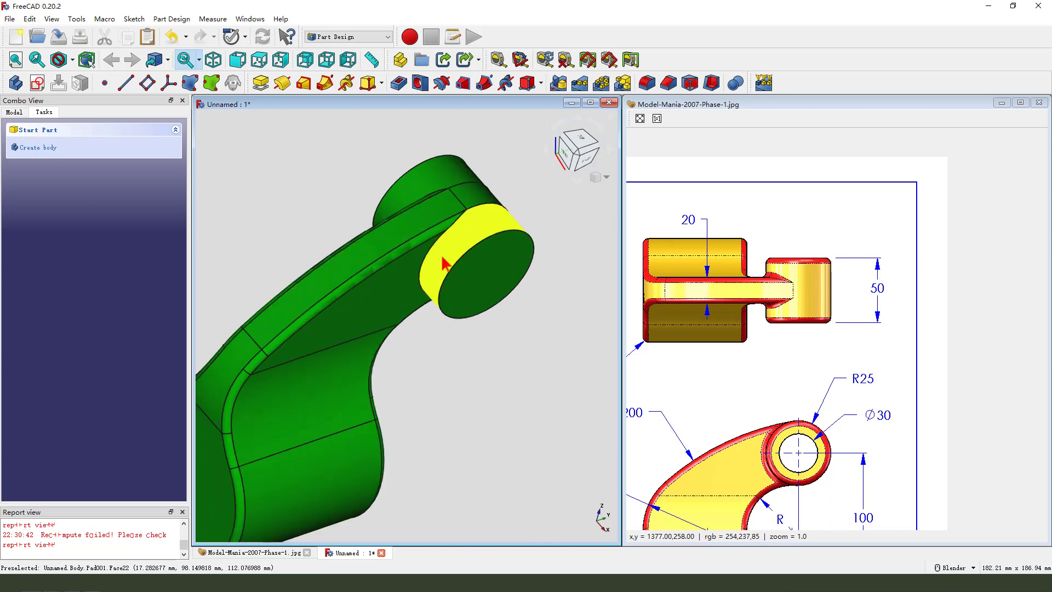
{"action": "scroll", "coordinate": [423, 282], "scroll_direction": "up", "scroll_amount": 2}
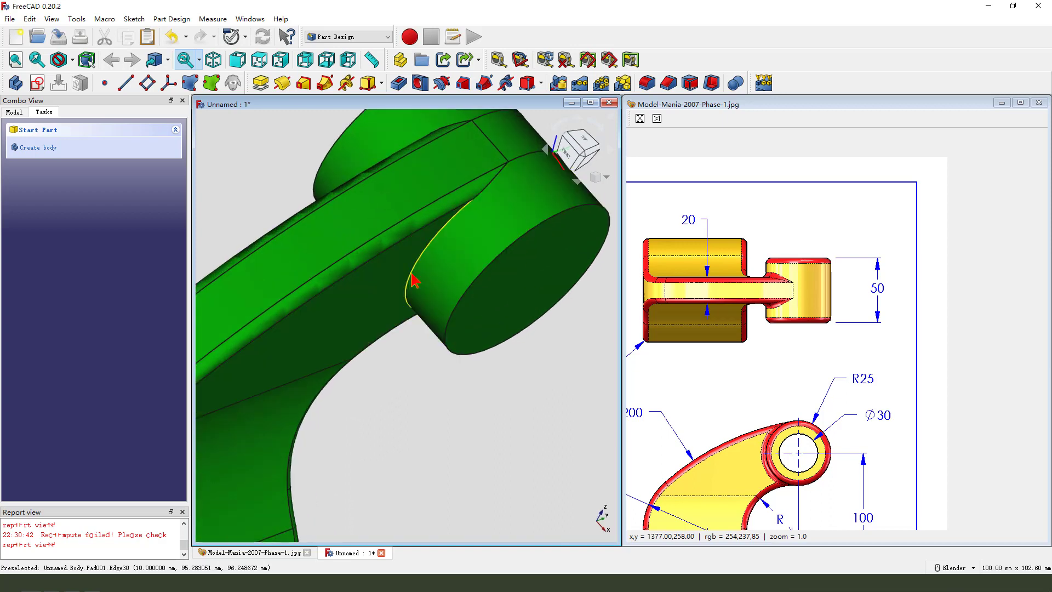
{"action": "left_click", "coordinate": [411, 274]}
{"action": "scroll", "coordinate": [488, 303], "scroll_direction": "down", "scroll_amount": 4}
{"action": "middle_click_drag", "start_coordinate": [446, 283], "coordinate": [447, 248]}
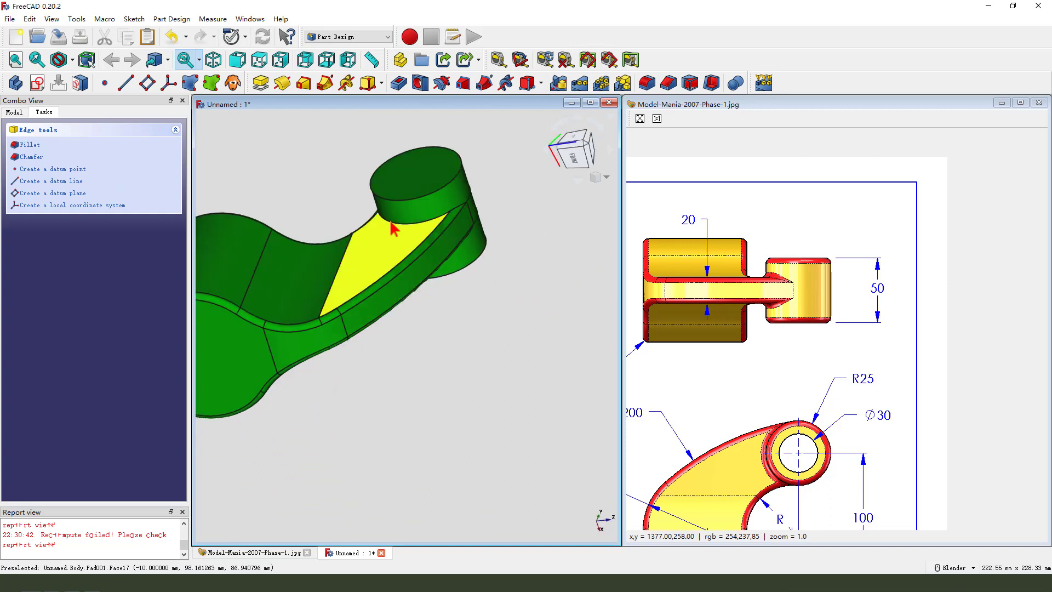
{"action": "scroll", "coordinate": [398, 230], "scroll_direction": "up", "scroll_amount": 3}
{"action": "scroll", "coordinate": [395, 224], "scroll_direction": "down", "scroll_amount": 3}
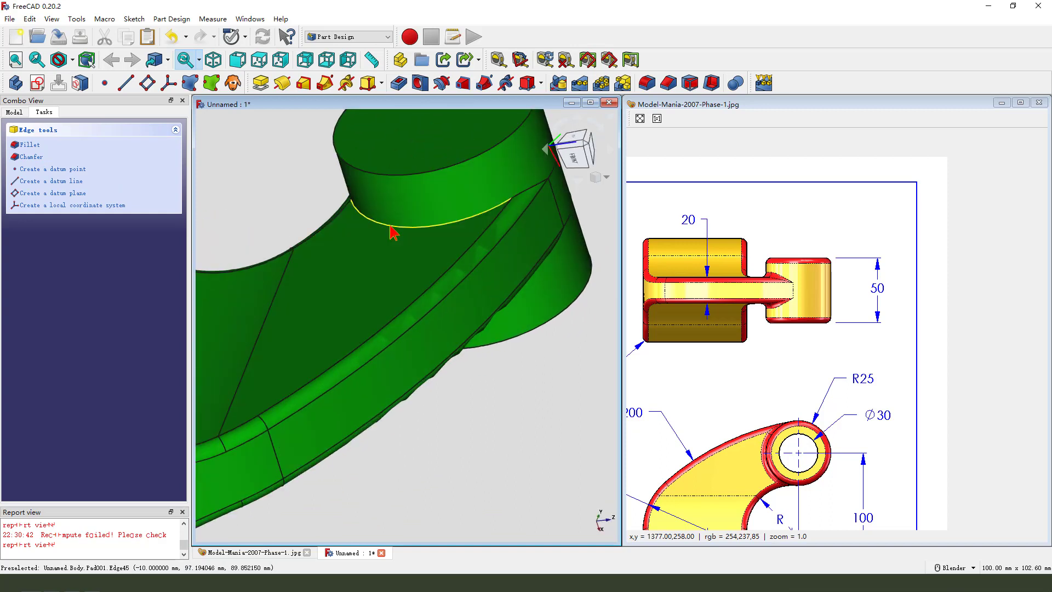
{"action": "left_click", "coordinate": [647, 83]}
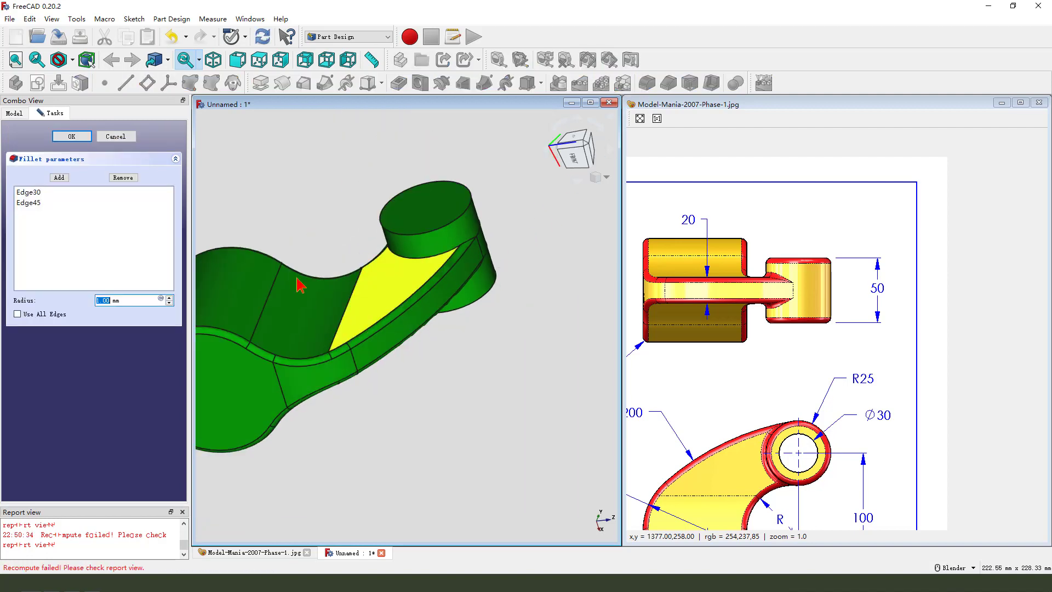
{"action": "middle_click_drag", "start_coordinate": [522, 324], "coordinate": [400, 290]}
{"action": "double_click", "coordinate": [107, 301]}
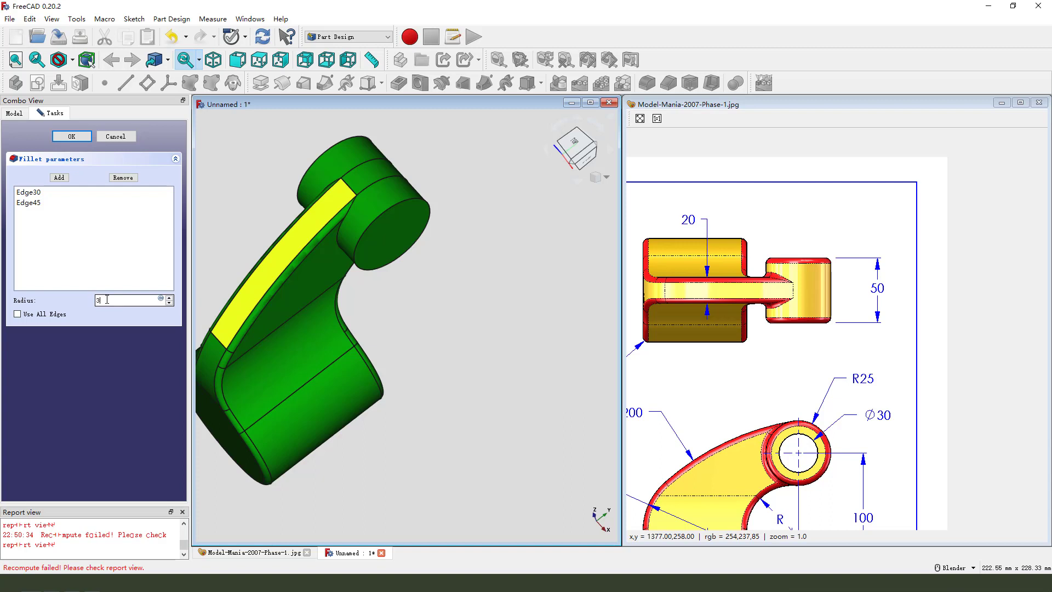
{"action": "key", "text": "Return"}
Fillet the circular outer edges at both ends of the cross boss with a 3 mm radius
{"action": "middle_click_drag", "start_coordinate": [352, 244], "coordinate": [445, 235]}
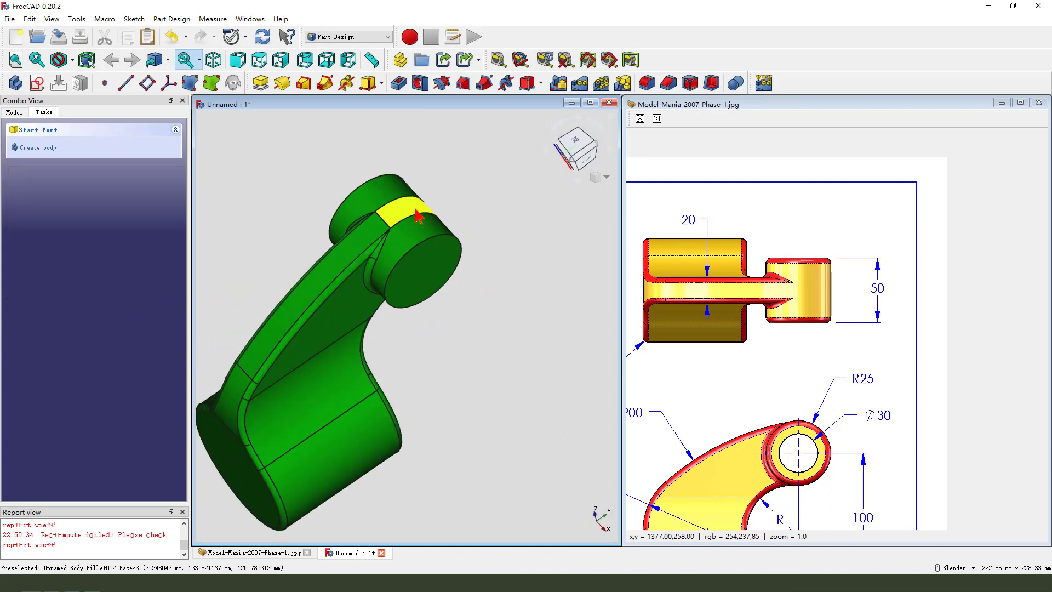
{"action": "left_click", "coordinate": [445, 236]}
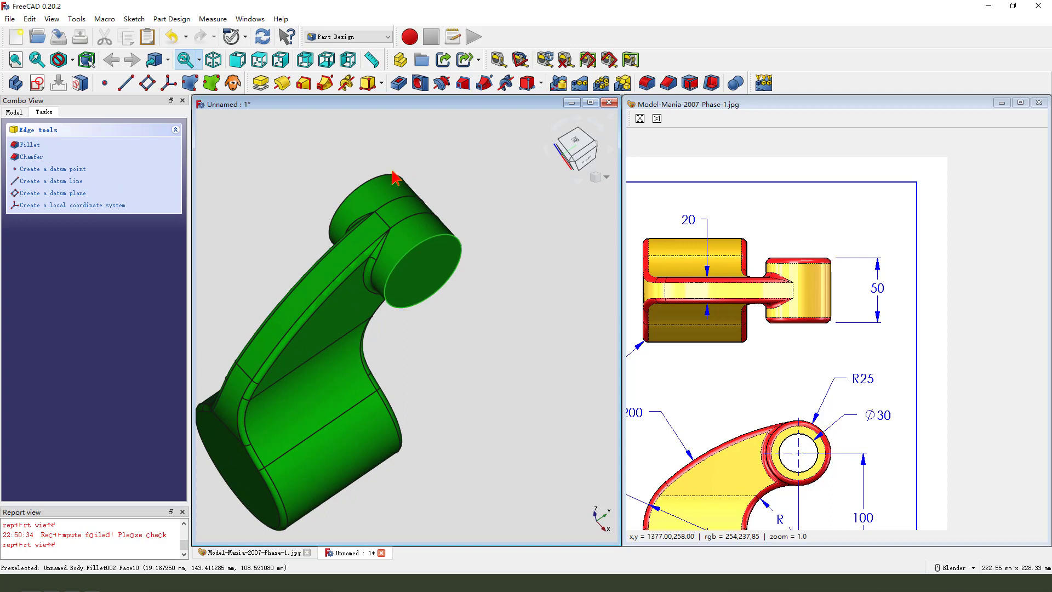
{"action": "left_click", "coordinate": [647, 83]}
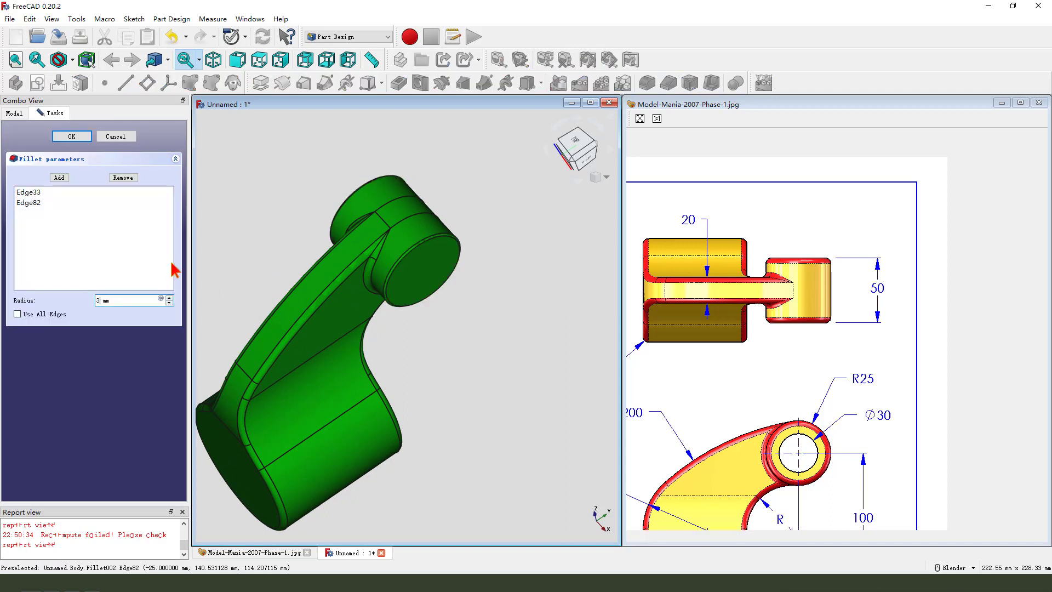
{"action": "key", "text": "Return"}
Create a new sketch on the YZ base plane for the hole through the cross boss
{"action": "middle_click_drag", "start_coordinate": [317, 286], "coordinate": [505, 298]}
{"action": "mouse_move", "coordinate": [715, 492]}
{"action": "middle_mouse_down"}
{"action": "mouse_move", "coordinate": [830, 327]}
{"action": "mouse_move", "coordinate": [954, 313]}
{"action": "mouse_move", "coordinate": [843, 339]}
{"action": "middle_mouse_up"}
{"action": "left_click_drag", "start_coordinate": [987, 255], "coordinate": [929, 294]}
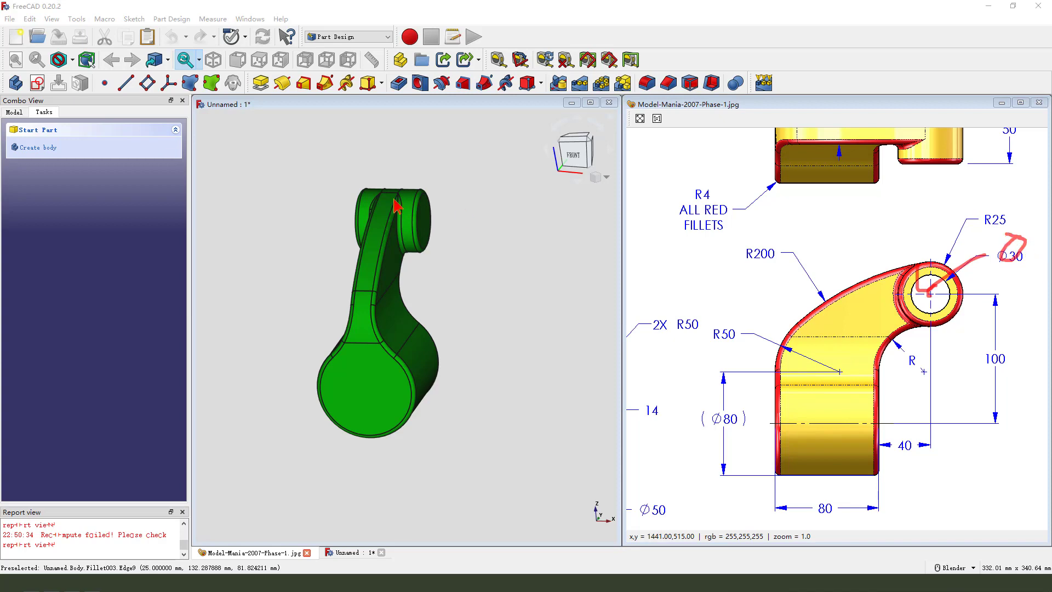
{"action": "left_click", "coordinate": [37, 82]}
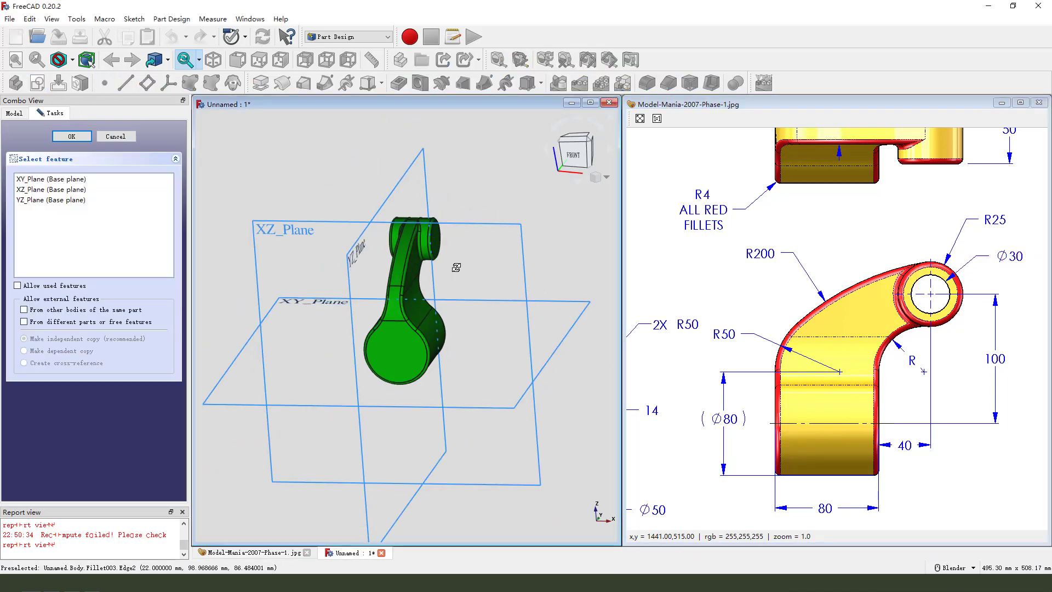
{"action": "middle_click_drag", "start_coordinate": [463, 269], "coordinate": [357, 253]}
{"action": "left_click", "coordinate": [480, 244]}
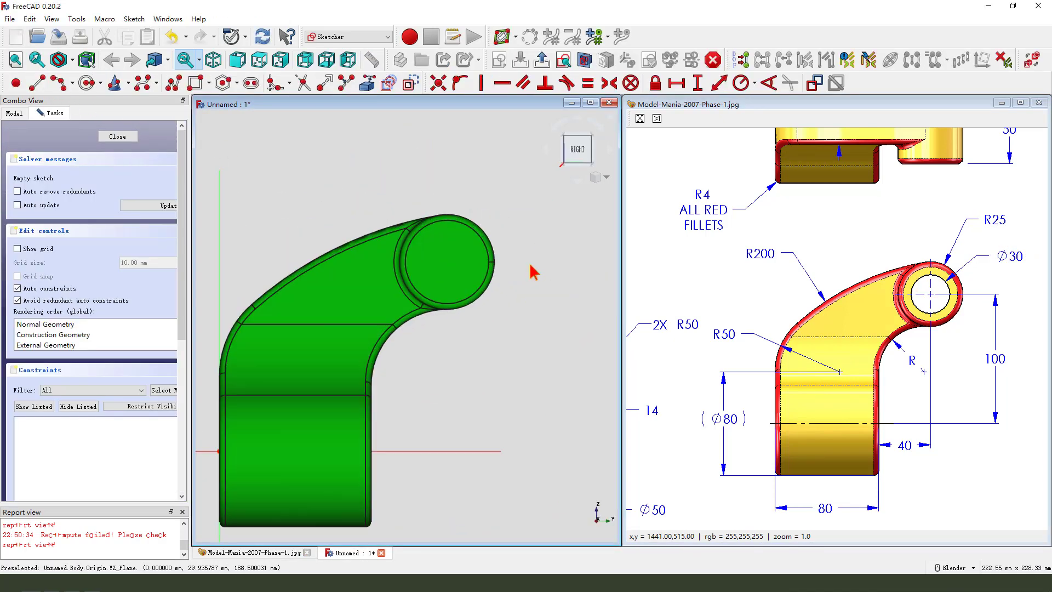
Reference the cross boss's outer edge and sketch a concentric circle about 26 mm in diameter
{"action": "left_click", "coordinate": [367, 85]}
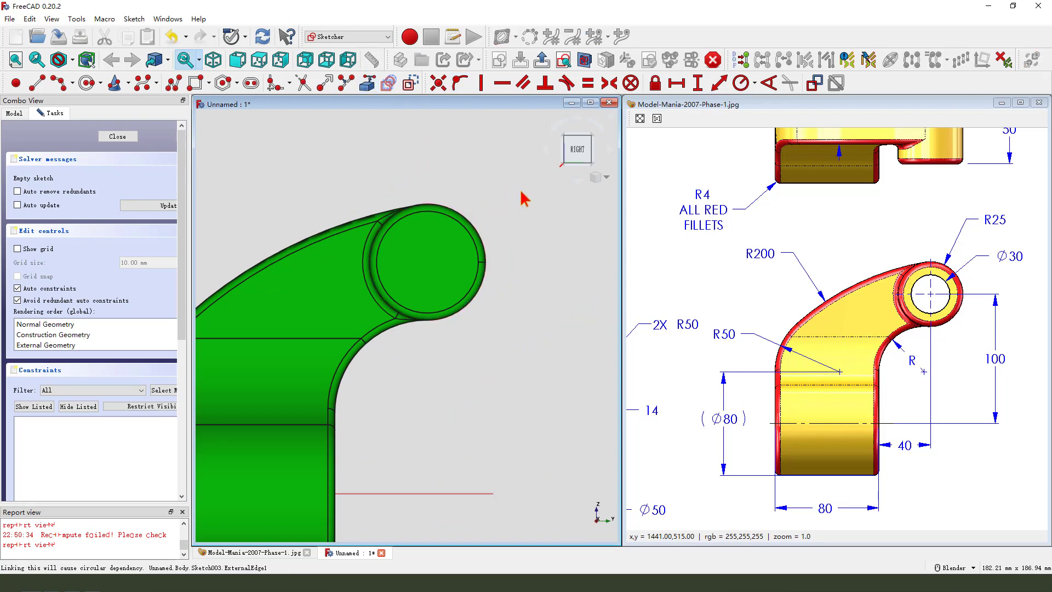
{"action": "left_click", "coordinate": [485, 262]}
{"action": "left_click", "coordinate": [114, 83]}
{"action": "left_click", "coordinate": [428, 263]}
{"action": "left_click", "coordinate": [459, 264]}
{"action": "right_click", "coordinate": [459, 263]}
Constrain the hole circle's diameter to 30 mm and close the sketch
{"action": "left_click", "coordinate": [454, 245]}
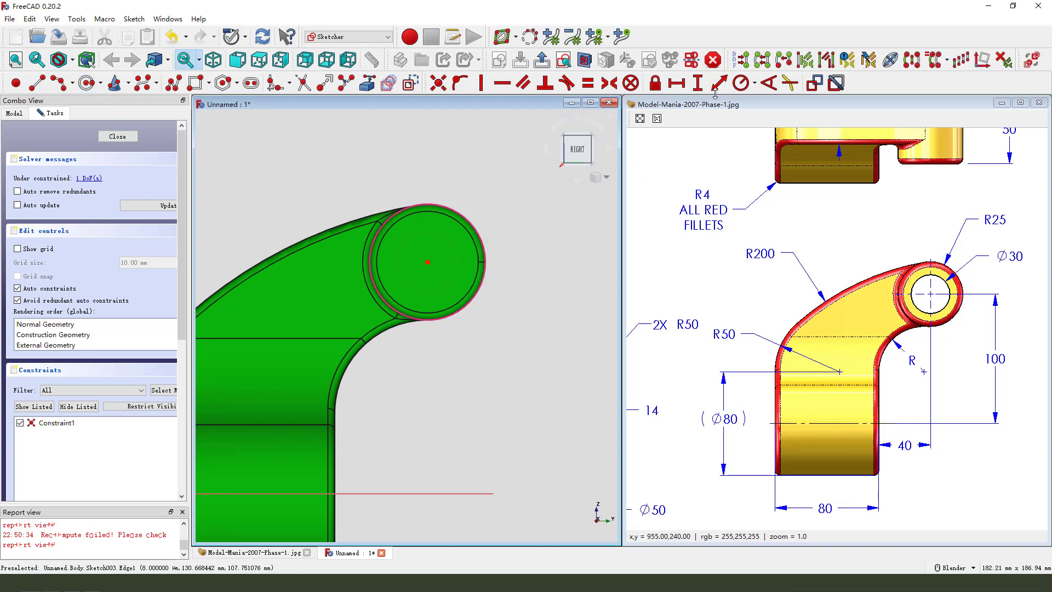
{"action": "left_click", "coordinate": [756, 83]}
{"action": "left_click", "coordinate": [789, 116]}
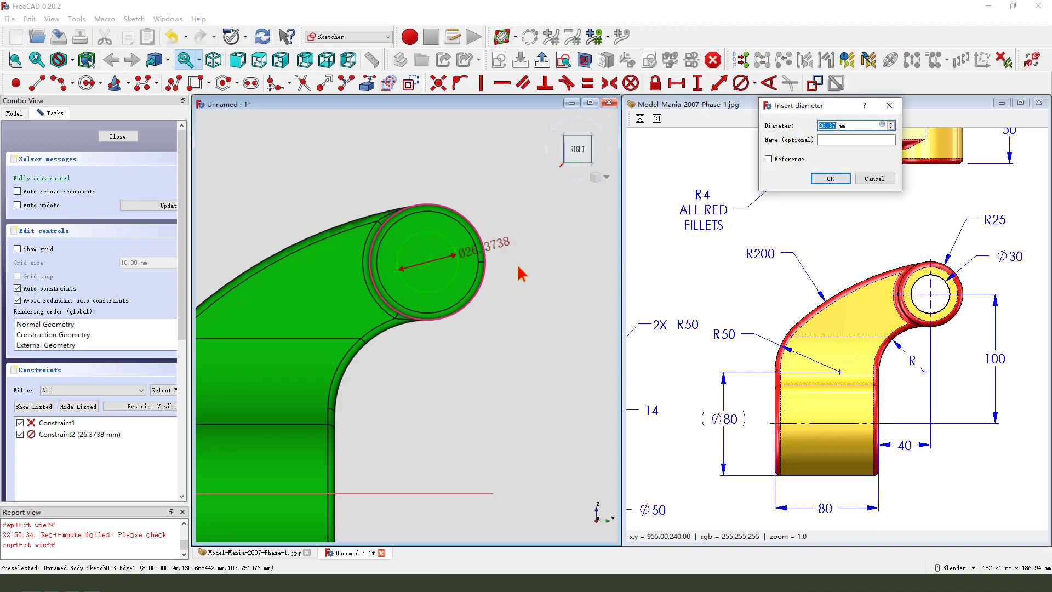
{"action": "type", "text": "30"}
{"action": "key", "text": "Return"}
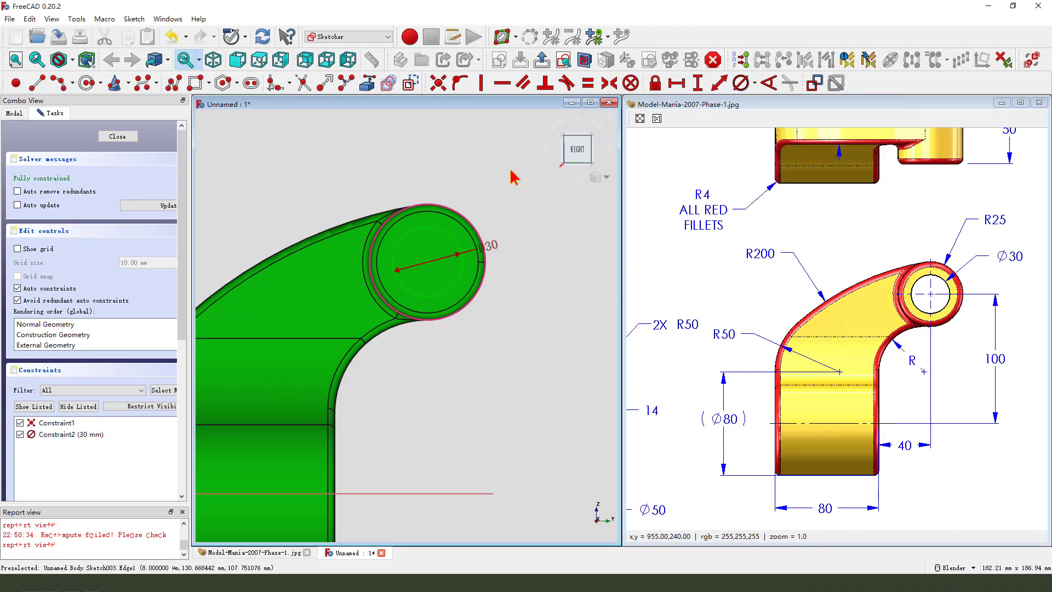
{"action": "left_click", "coordinate": [542, 59]}
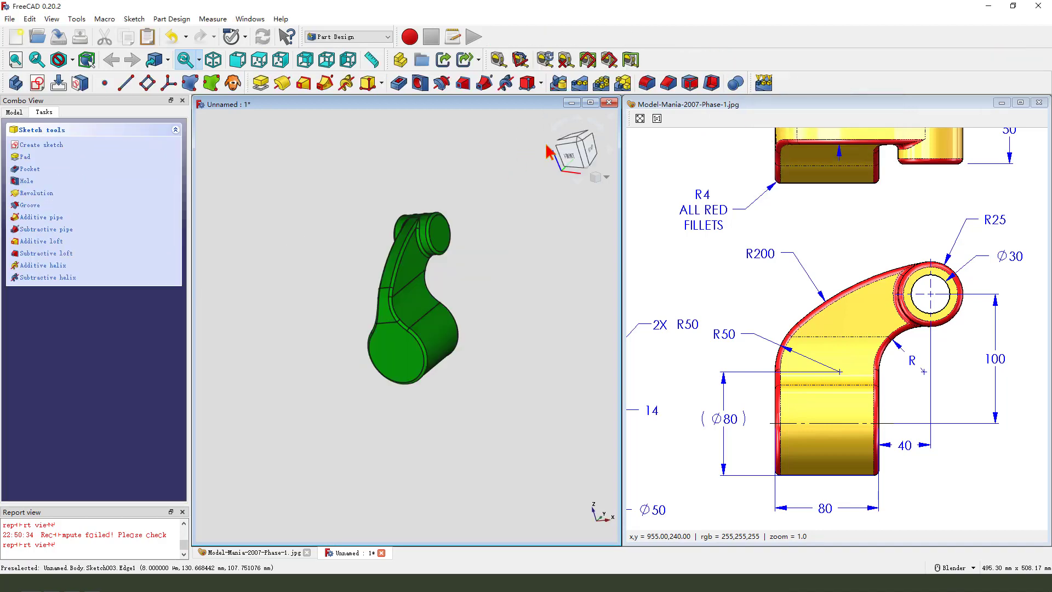
Pocket the circle through all, symmetric to its plane, to cut the hole through the cross boss
{"action": "left_click", "coordinate": [399, 85]}
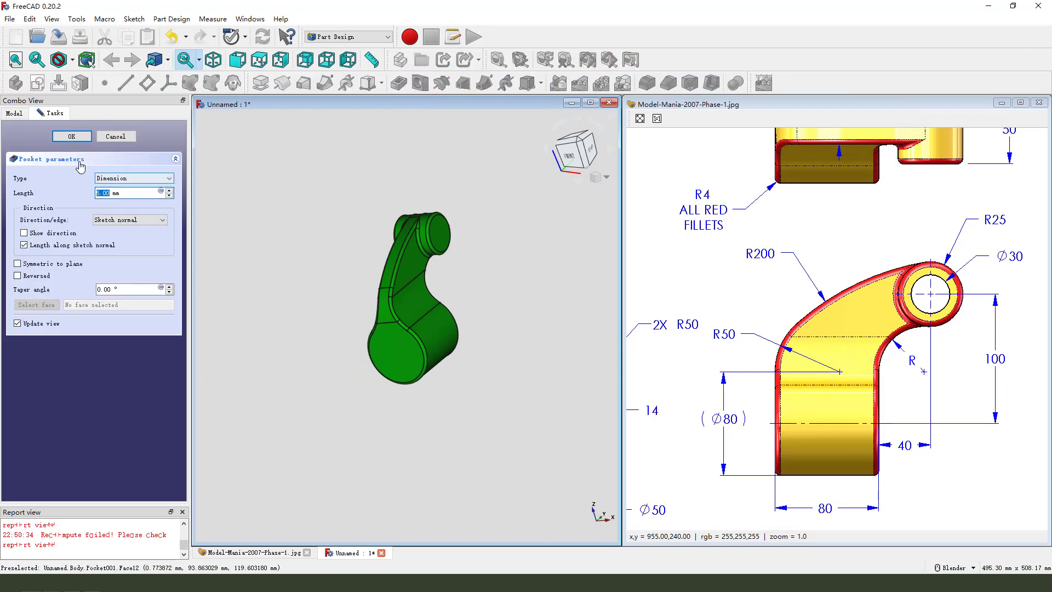
{"action": "left_click", "coordinate": [126, 180]}
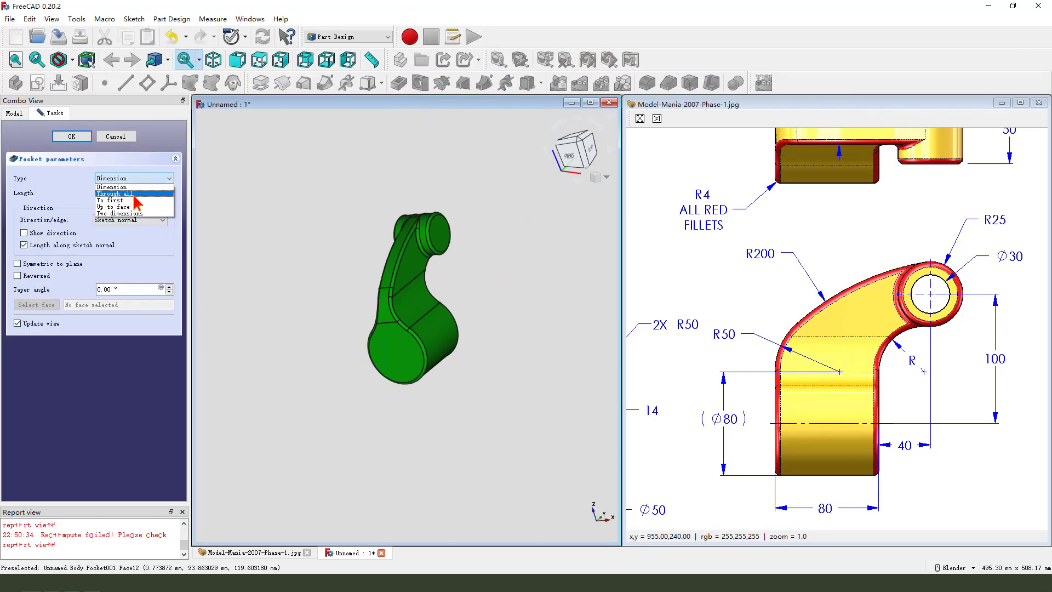
{"action": "left_click", "coordinate": [134, 194]}
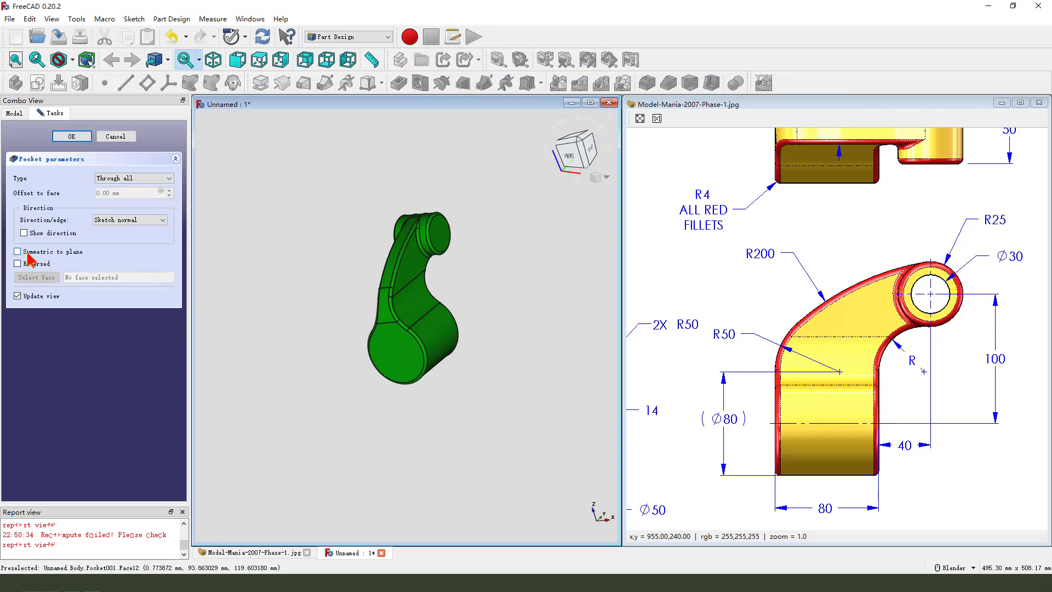
{"action": "left_click", "coordinate": [17, 251]}
{"action": "mouse_move", "coordinate": [408, 296]}
{"action": "middle_mouse_down"}
{"action": "mouse_move", "coordinate": [599, 311]}
{"action": "mouse_move", "coordinate": [412, 307]}
{"action": "middle_mouse_up"}
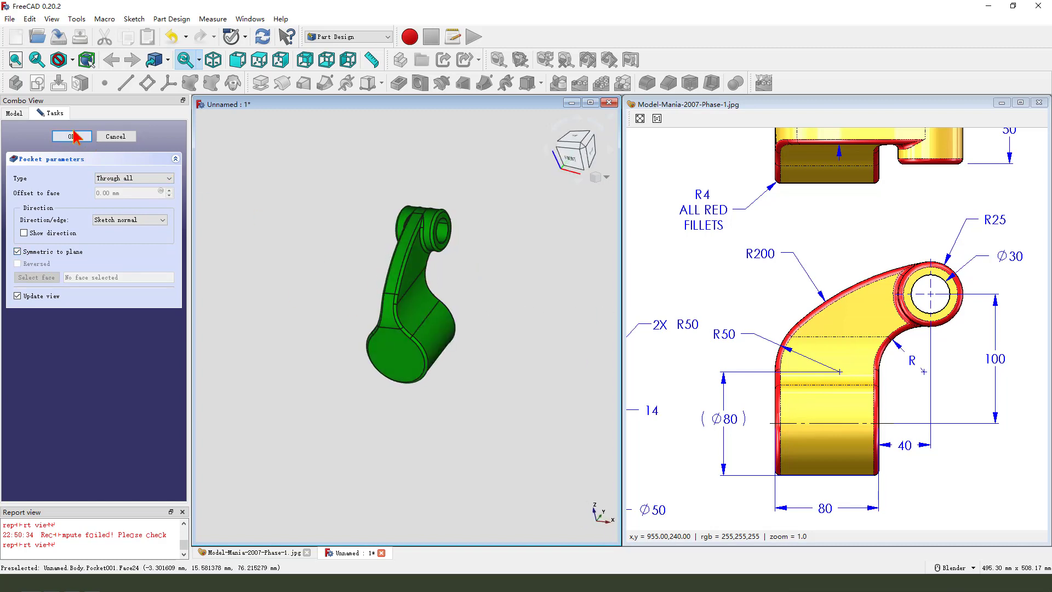
{"action": "left_click", "coordinate": [73, 135]}
Create a new sketch on the XZ base plane for the large hub's keyed bore
{"action": "middle_click_drag", "start_coordinate": [795, 418], "coordinate": [1022, 397]}
{"action": "left_click_drag", "start_coordinate": [766, 412], "coordinate": [780, 430]}
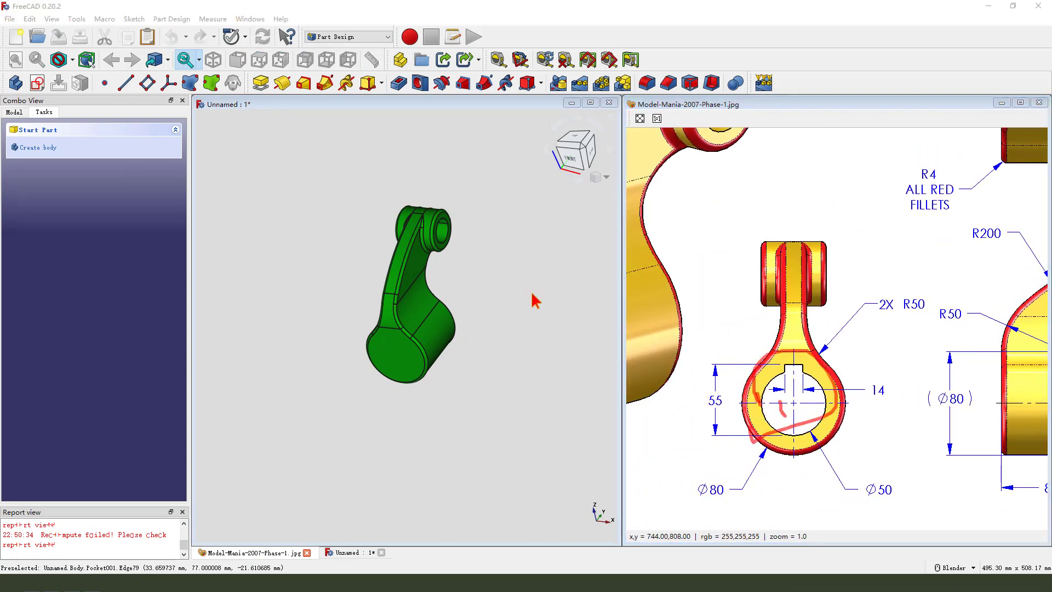
{"action": "key", "text": "Escape"}
{"action": "left_click", "coordinate": [37, 84]}
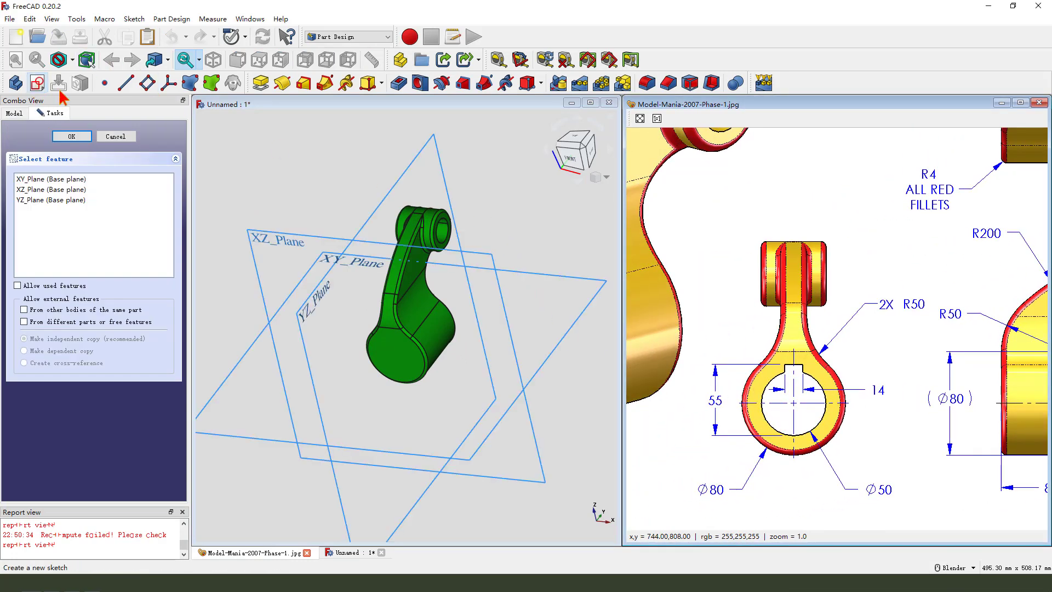
{"action": "left_click_drag", "start_coordinate": [264, 278], "coordinate": [269, 270]}
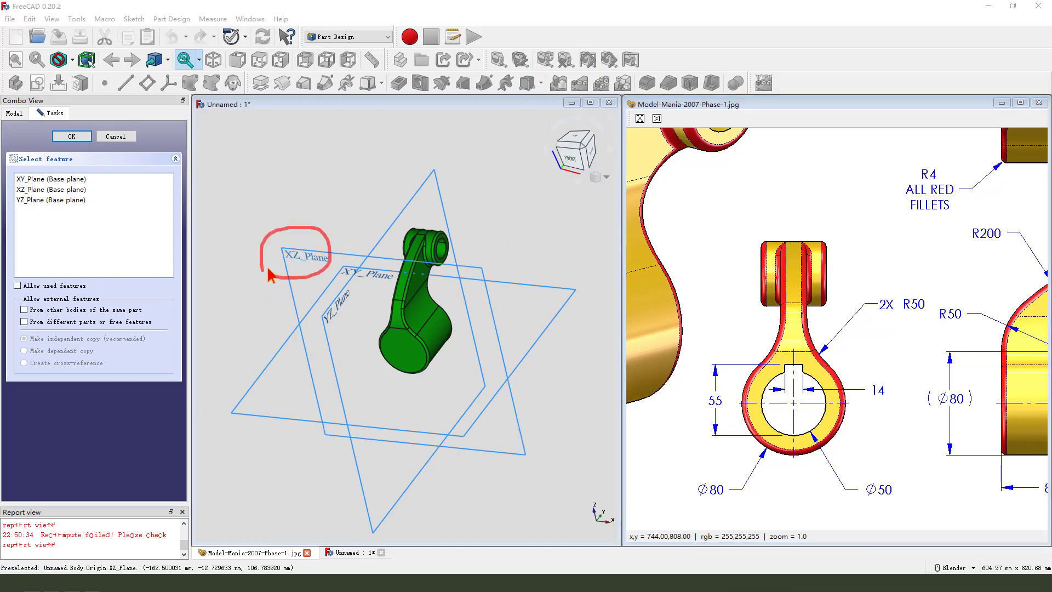
{"action": "left_click", "coordinate": [301, 270]}
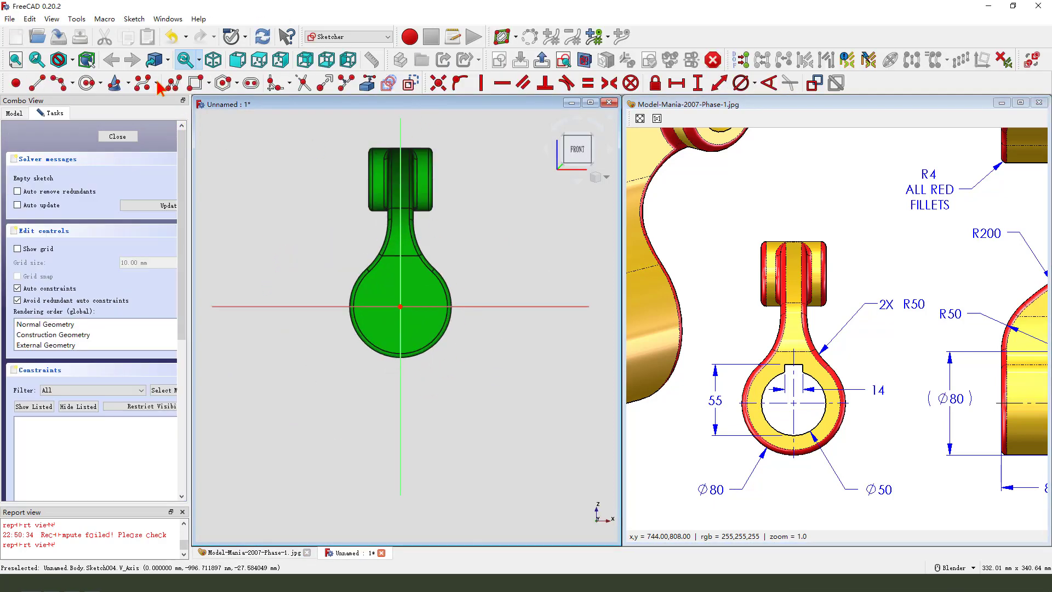
Sketch a circle centred on the origin and a rectangle about 19 mm wide overlapping the circle's upper edge
{"action": "left_click", "coordinate": [86, 84]}
{"action": "scroll", "coordinate": [448, 310], "scroll_direction": "up", "scroll_amount": 2}
{"action": "left_click", "coordinate": [383, 317]}
{"action": "left_click", "coordinate": [409, 337]}
{"action": "key", "text": "g"}
{"action": "key", "text": "r"}
{"action": "left_click", "coordinate": [361, 250]}
{"action": "left_click", "coordinate": [396, 287]}
{"action": "scroll", "coordinate": [395, 270], "scroll_direction": "up", "scroll_amount": 2}
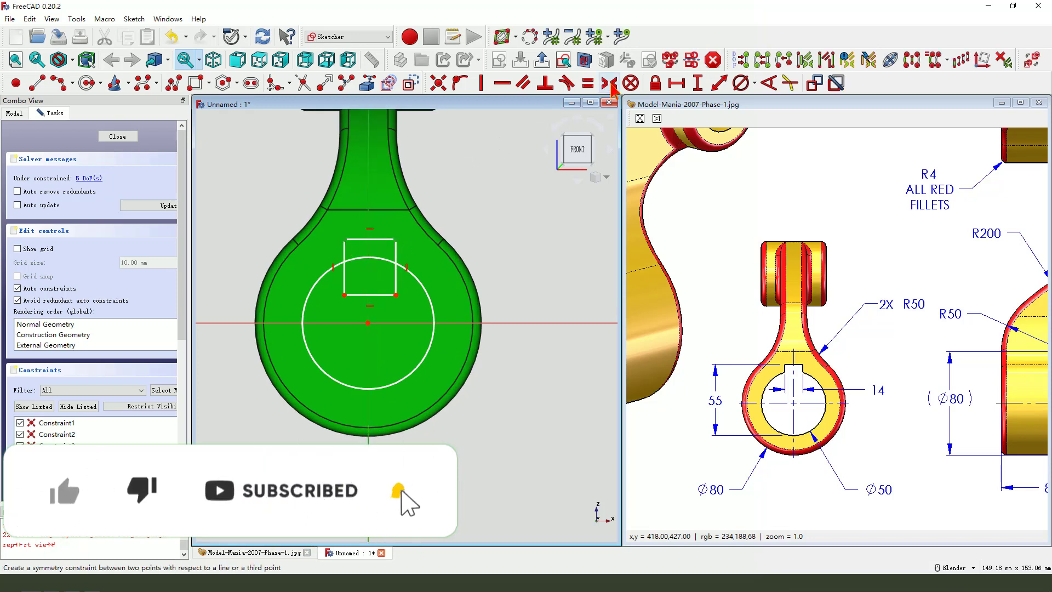
Make the rectangle's upper corners symmetric about the vertical axis and delete the redundant horizontal constraint
{"action": "left_click", "coordinate": [610, 84]}
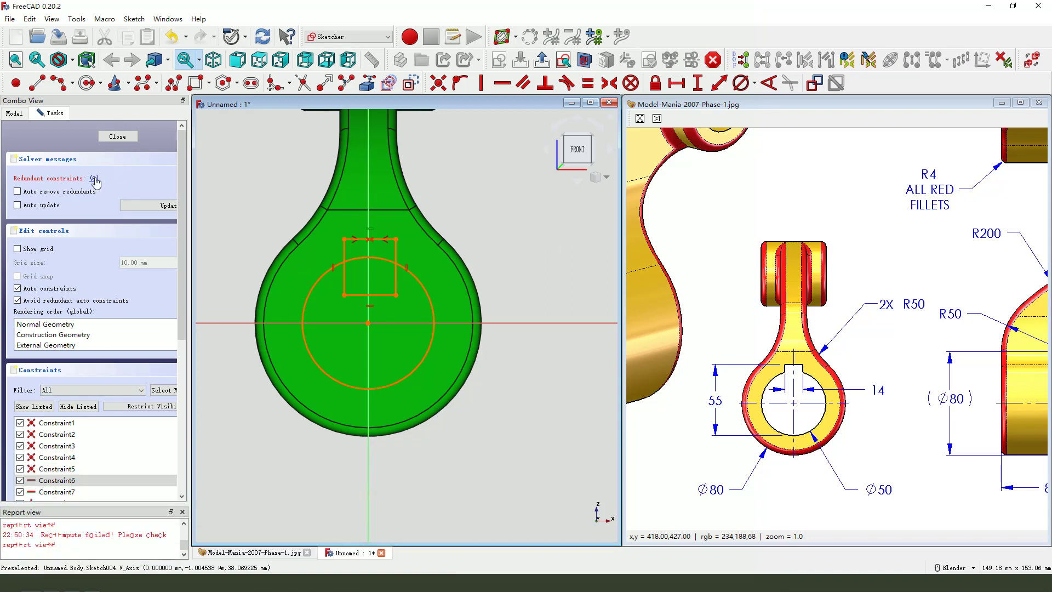
{"action": "key", "text": "Delete"}
{"action": "scroll", "coordinate": [352, 308], "scroll_direction": "up", "scroll_amount": 1}
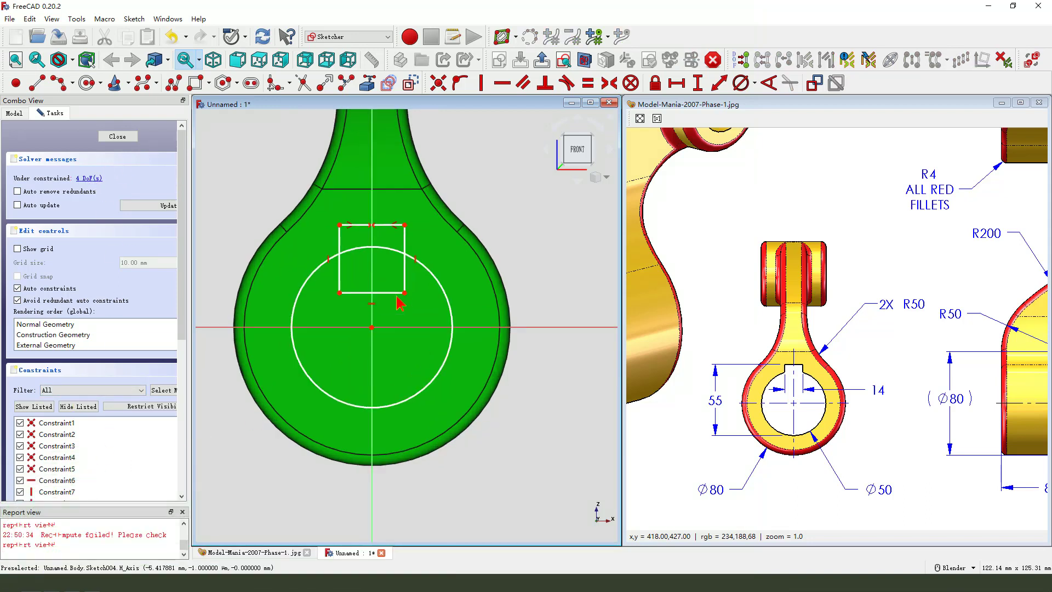
{"action": "scroll", "coordinate": [422, 325], "scroll_direction": "down", "scroll_amount": 1}
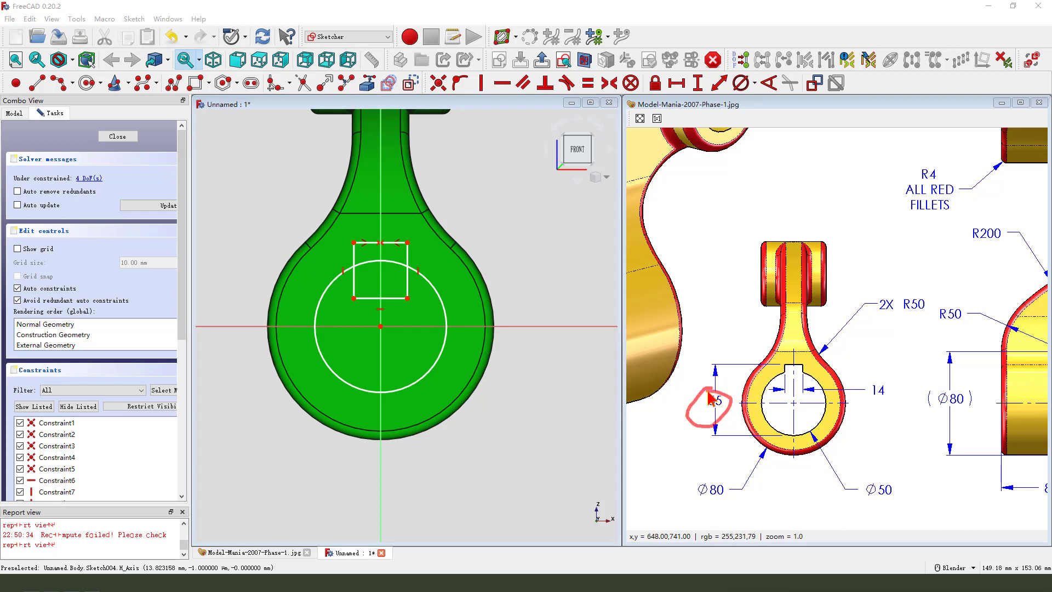
{"action": "left_click_drag", "start_coordinate": [667, 421], "coordinate": [708, 405]}
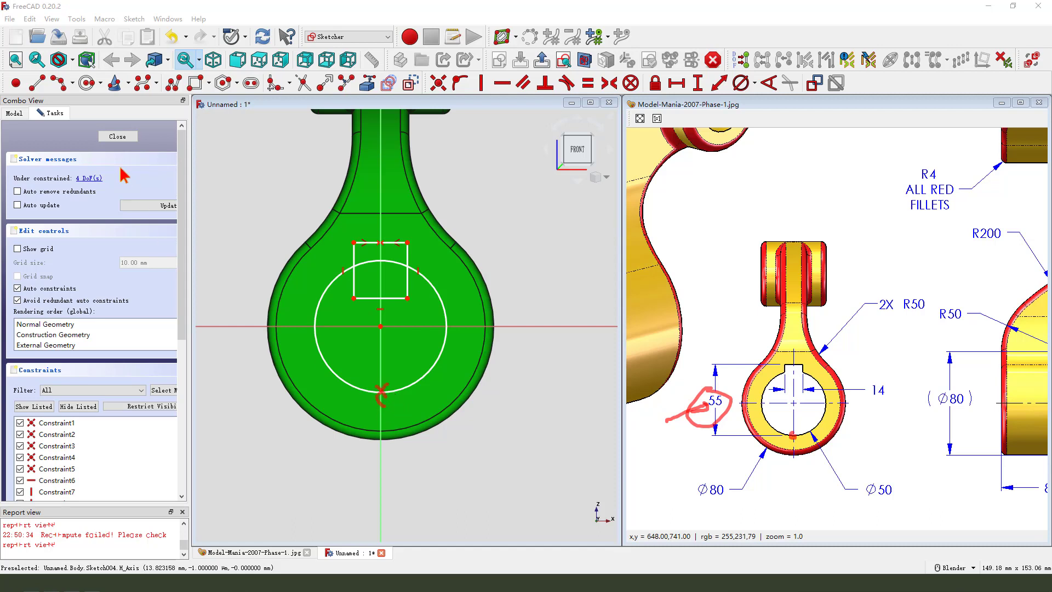
Add a point near the bottom of the circle and constrain it onto both the circle and the vertical axis
{"action": "left_click", "coordinate": [15, 82]}
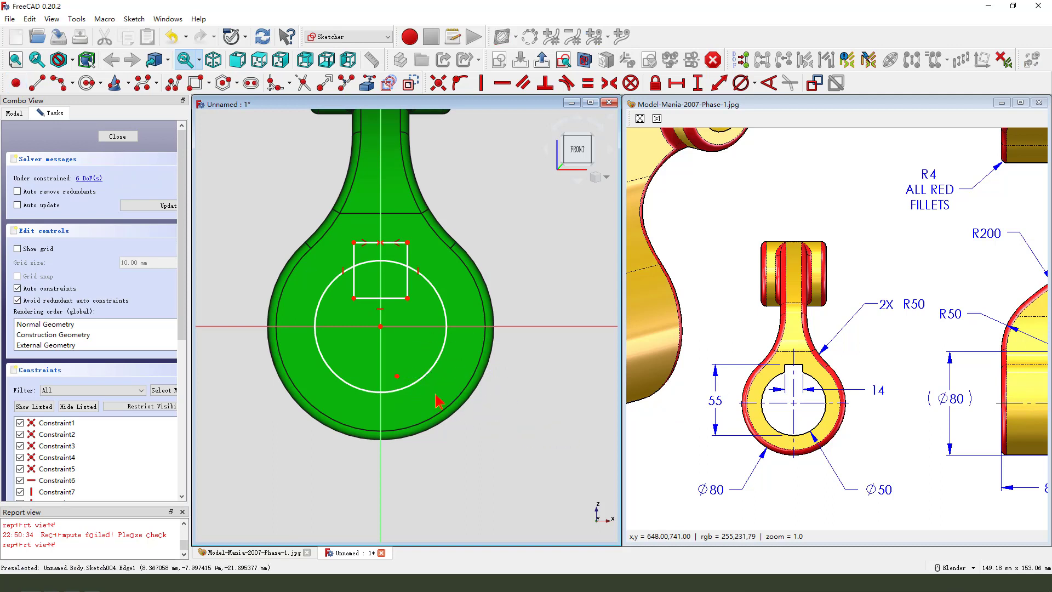
{"action": "scroll", "coordinate": [399, 384], "scroll_direction": "up", "scroll_amount": 1}
{"action": "right_click", "coordinate": [403, 383]}
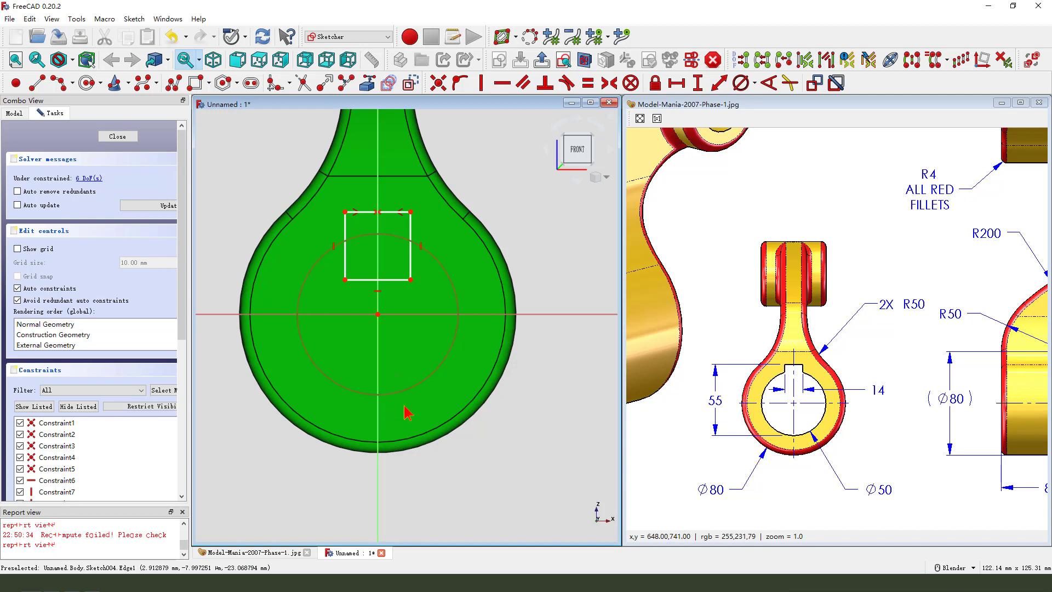
{"action": "left_click", "coordinate": [382, 374]}
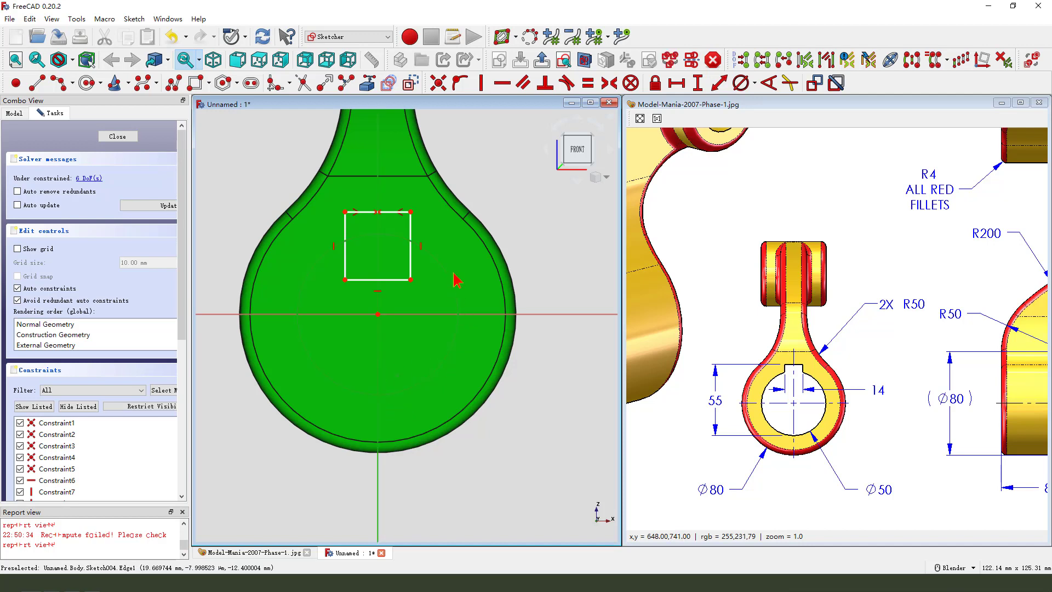
{"action": "left_click", "coordinate": [459, 84]}
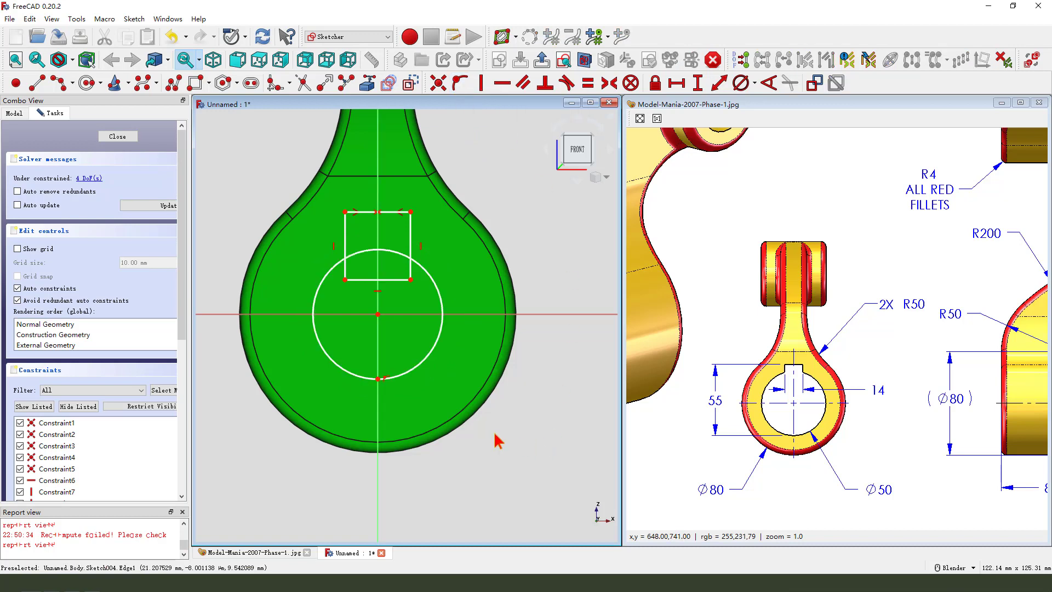
Constrain the vertical distance from the bottom point to the rectangle's upper corner to 55 mm
{"action": "left_click", "coordinate": [412, 213]}
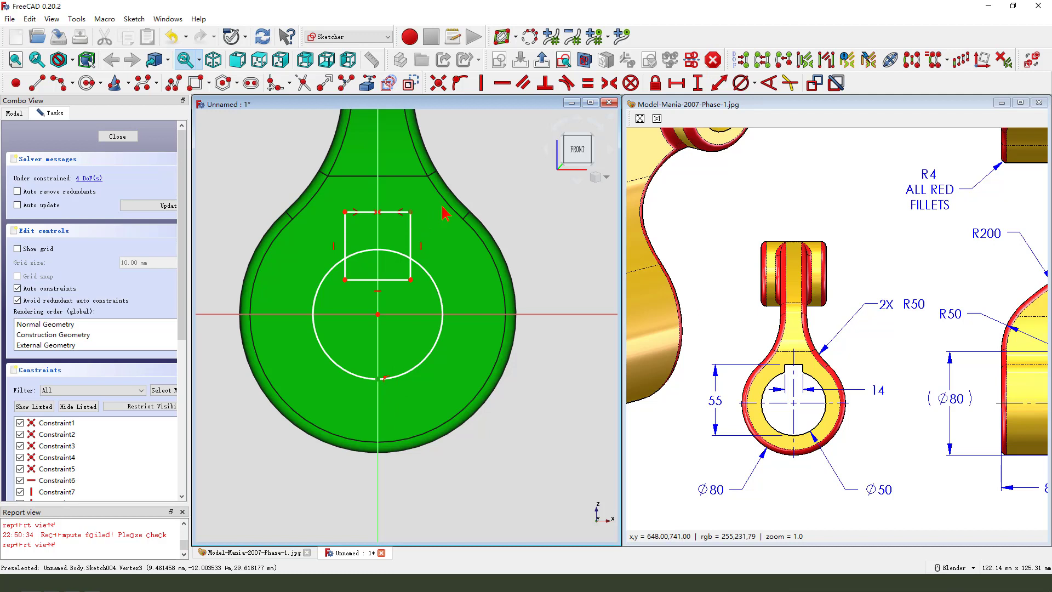
{"action": "left_click", "coordinate": [698, 84]}
{"action": "type", "text": "55"}
{"action": "key", "text": "Return"}
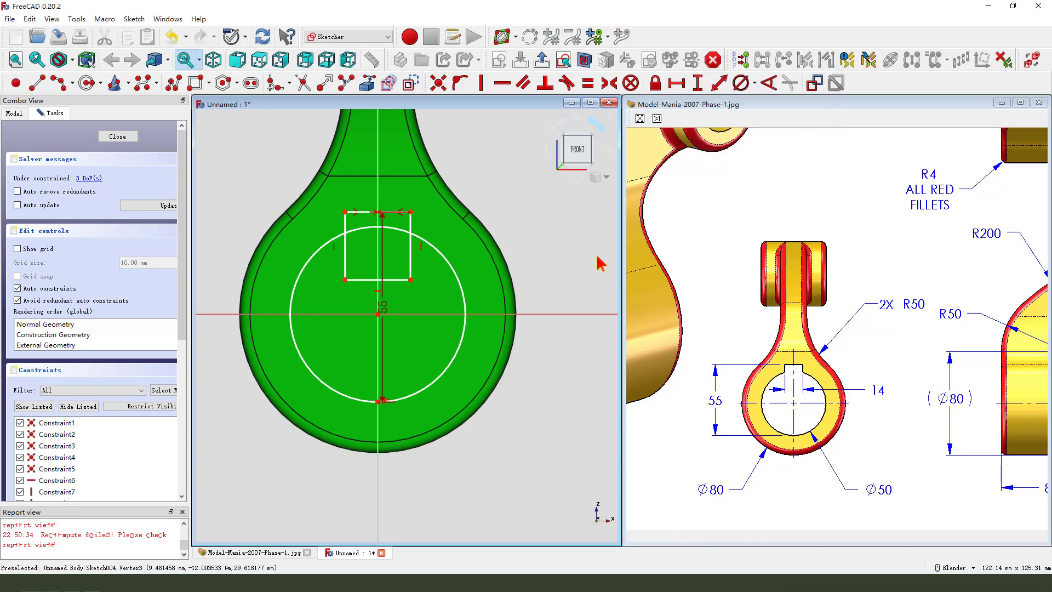
Constrain the bore circle's diameter to 50 mm
{"action": "left_click", "coordinate": [459, 281]}
{"action": "left_click", "coordinate": [743, 86]}
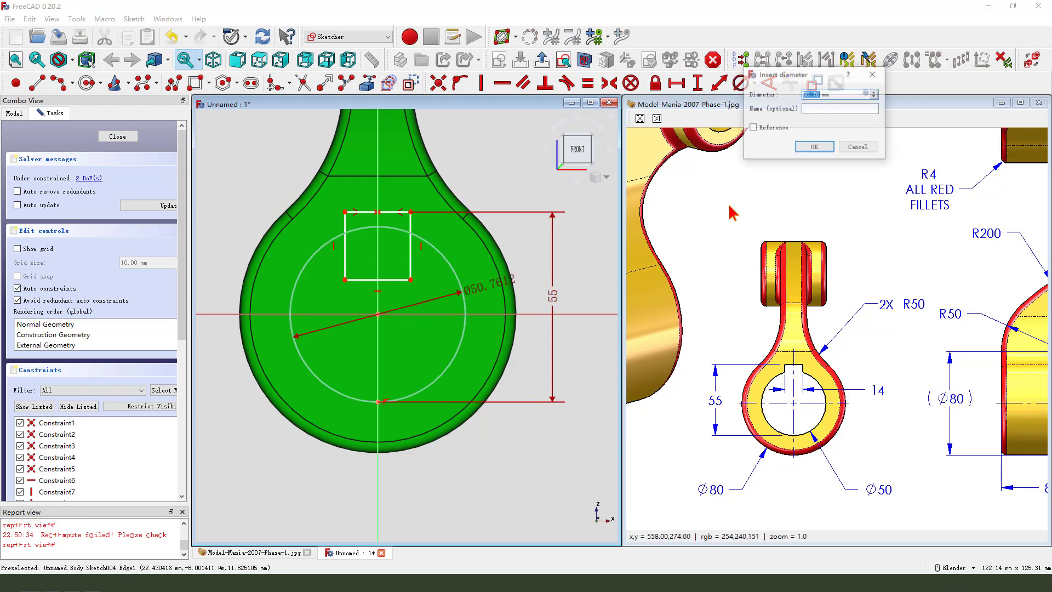
{"action": "type", "text": "5"}
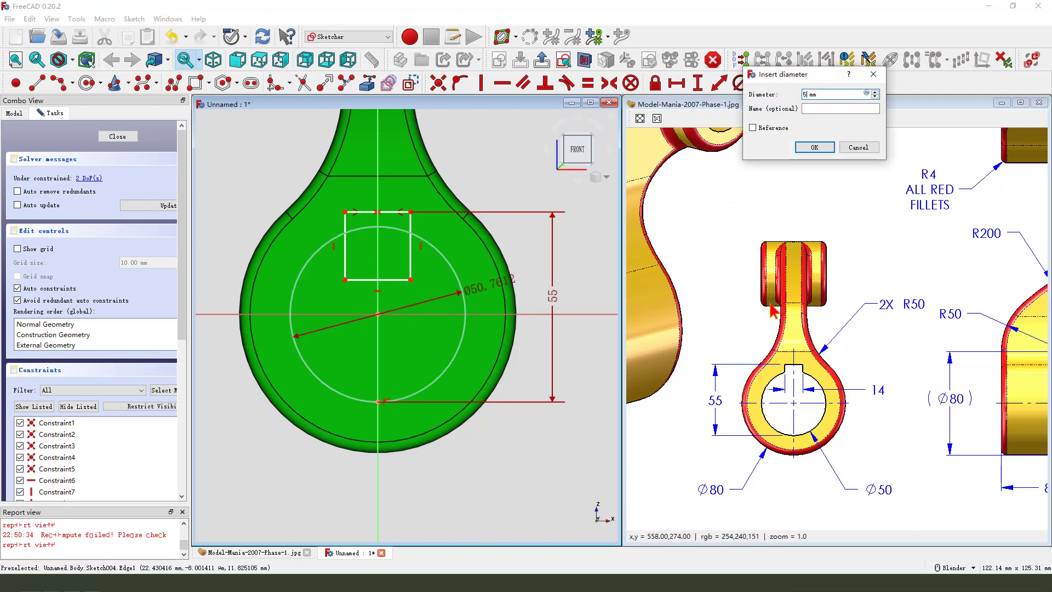
{"action": "type", "text": "0"}
{"action": "key", "text": "Return"}
Trim away the rectangle's lower portion and the circle's arc inside it to leave one keyed bore outline
{"action": "left_click", "coordinate": [275, 84]}
{"action": "left_click", "coordinate": [361, 279]}
{"action": "left_click", "coordinate": [348, 262]}
{"action": "left_click", "coordinate": [390, 229]}
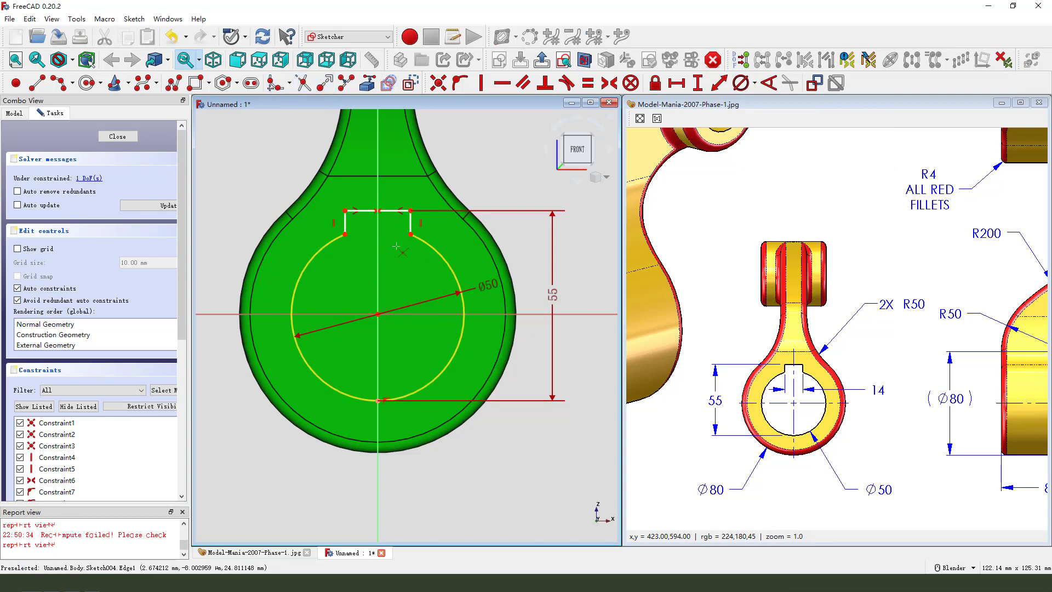
Constrain the width of the keyway's upper edge to 14 mm
{"action": "scroll", "coordinate": [387, 266], "scroll_direction": "down", "scroll_amount": 3}
{"action": "scroll", "coordinate": [435, 284], "scroll_direction": "up", "scroll_amount": 1}
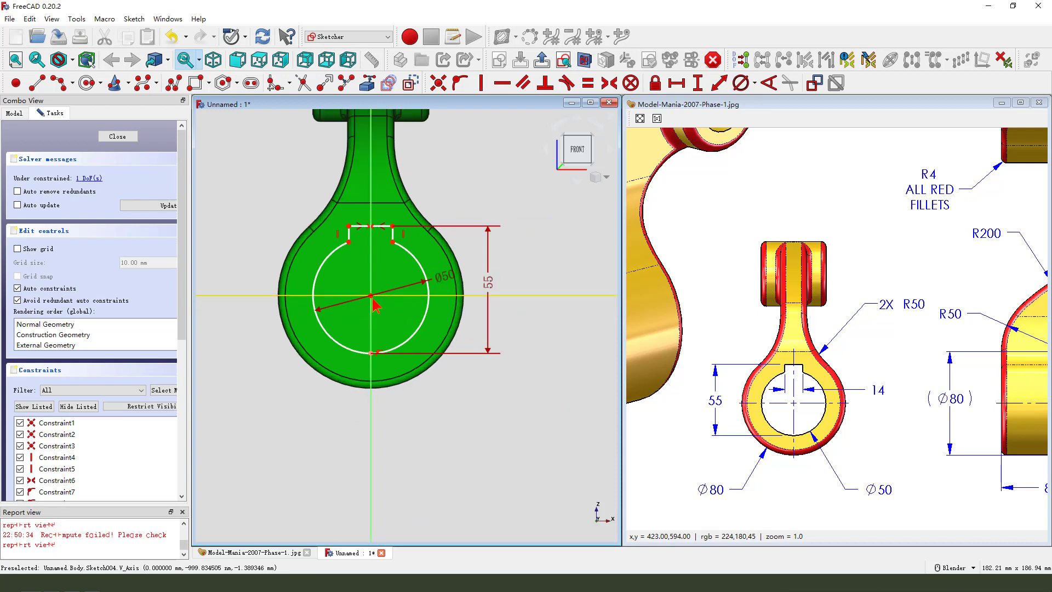
{"action": "left_click_drag", "start_coordinate": [377, 309], "coordinate": [376, 303]}
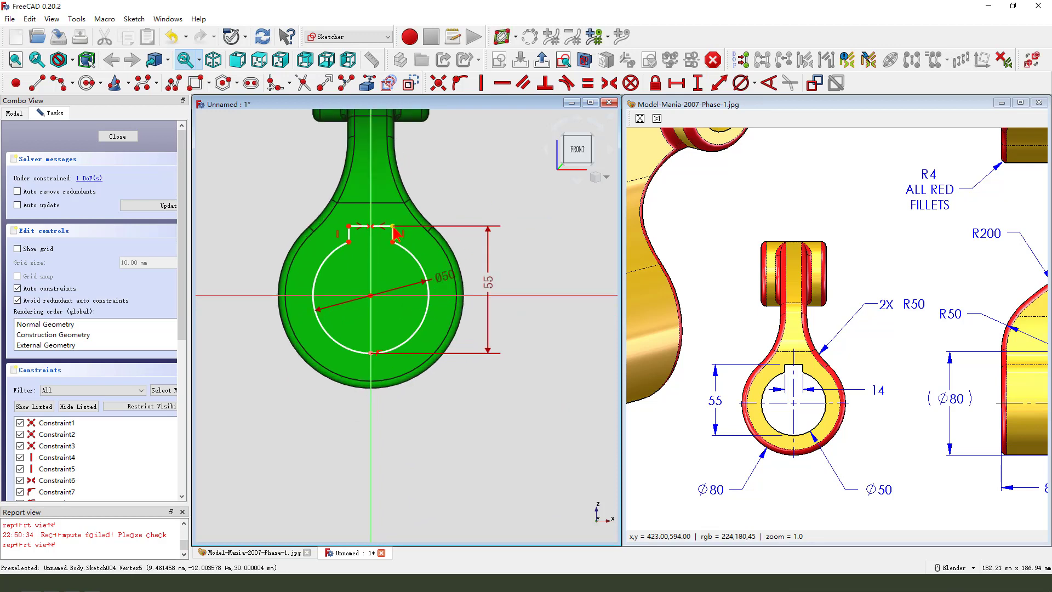
{"action": "scroll", "coordinate": [355, 236], "scroll_direction": "up", "scroll_amount": 3}
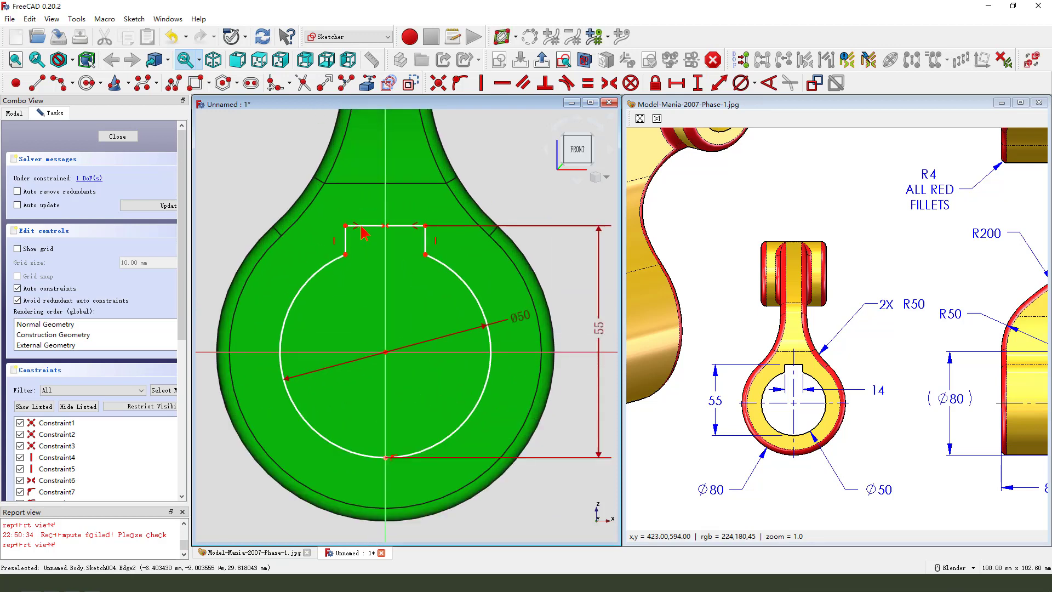
{"action": "left_click", "coordinate": [385, 225]}
{"action": "key", "text": "Delete"}
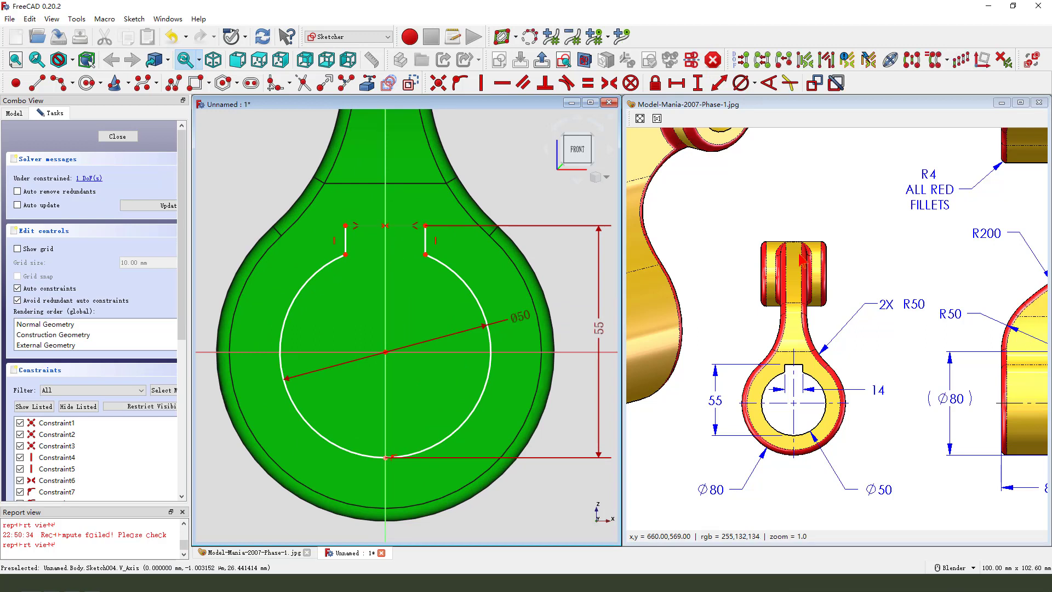
{"action": "left_click", "coordinate": [677, 83]}
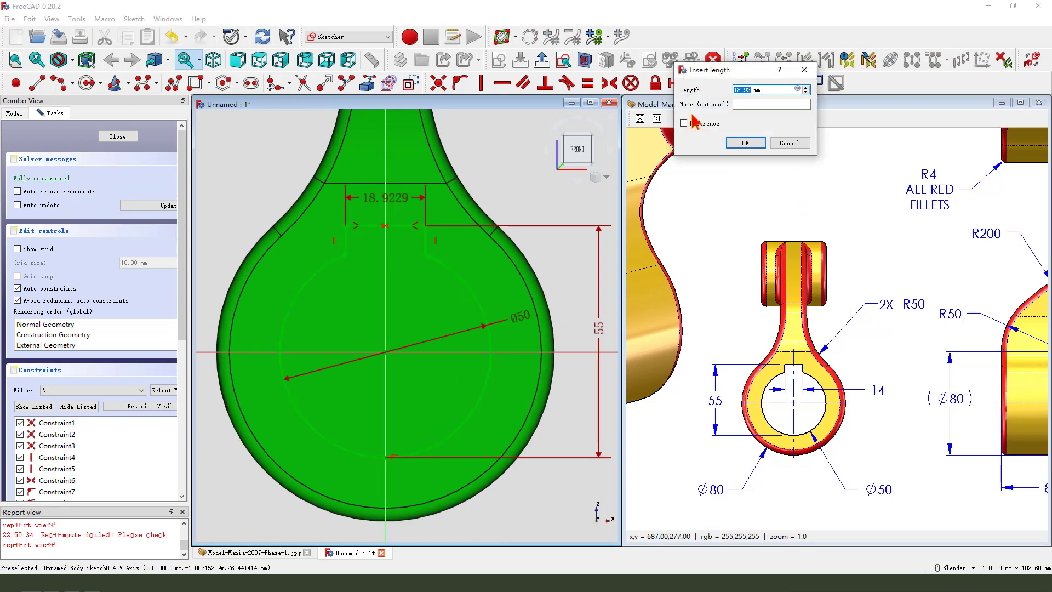
{"action": "key", "text": "Return"}
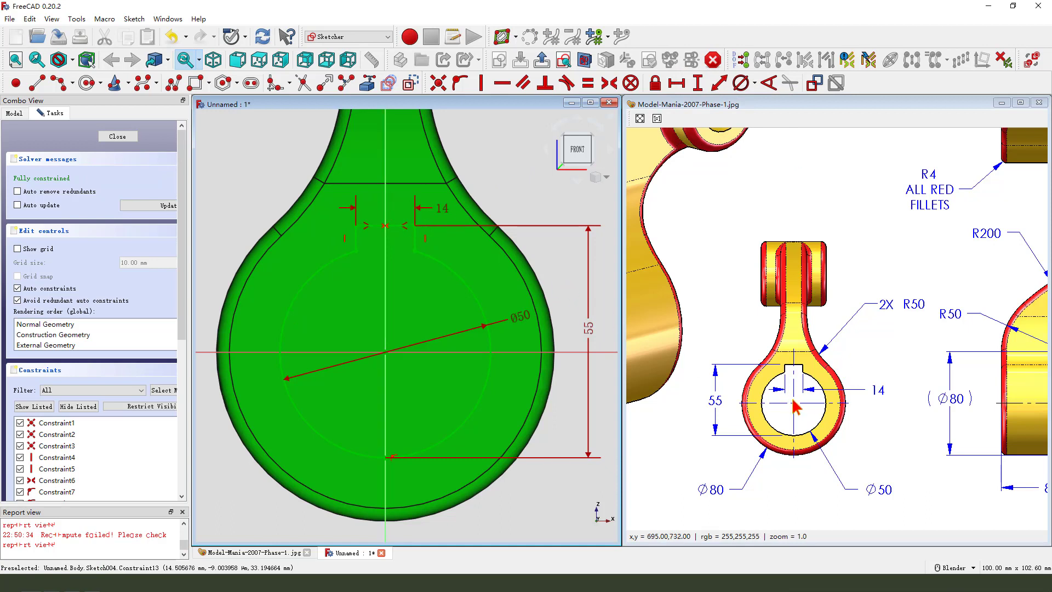
Check the keyed bore's dimensions against the drawing and close the sketch
{"action": "left_click_drag", "start_coordinate": [871, 373], "coordinate": [867, 375]}
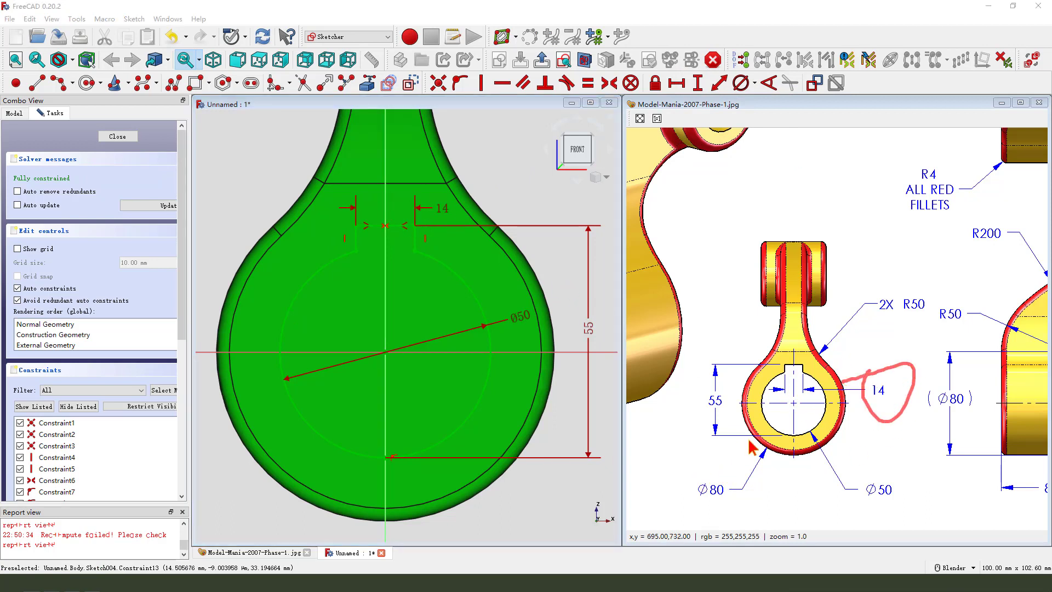
{"action": "left_click_drag", "start_coordinate": [712, 368], "coordinate": [697, 375]}
{"action": "left_click_drag", "start_coordinate": [886, 462], "coordinate": [872, 467]}
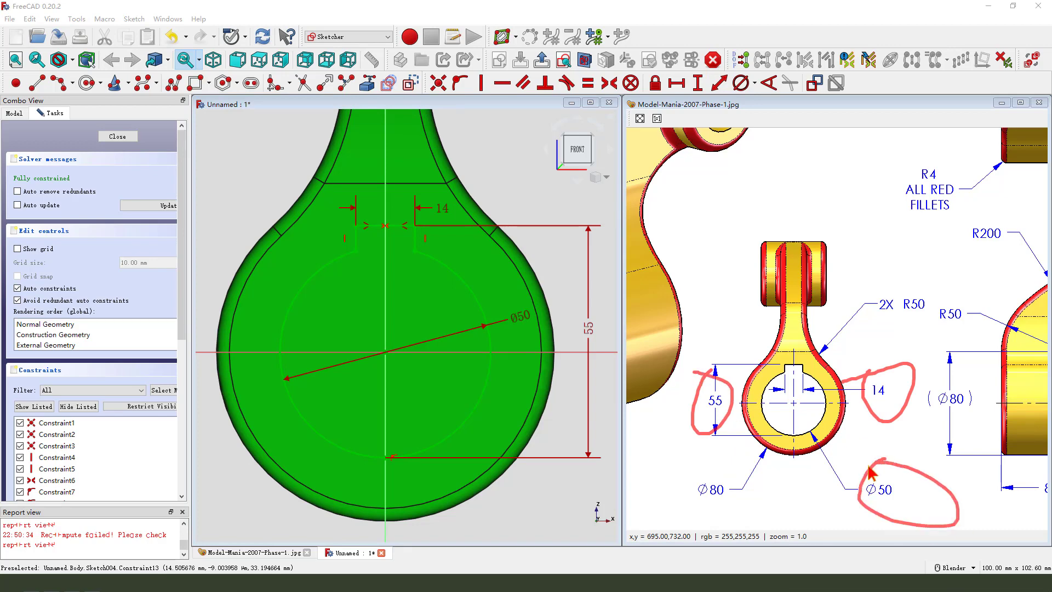
{"action": "key", "text": "Escape"}
{"action": "left_click", "coordinate": [540, 59]}
Pocket the keyed bore profile through all to cut it through the large hub
{"action": "scroll", "coordinate": [354, 330], "scroll_direction": "down", "scroll_amount": 3}
{"action": "scroll", "coordinate": [392, 346], "scroll_direction": "up", "scroll_amount": 2}
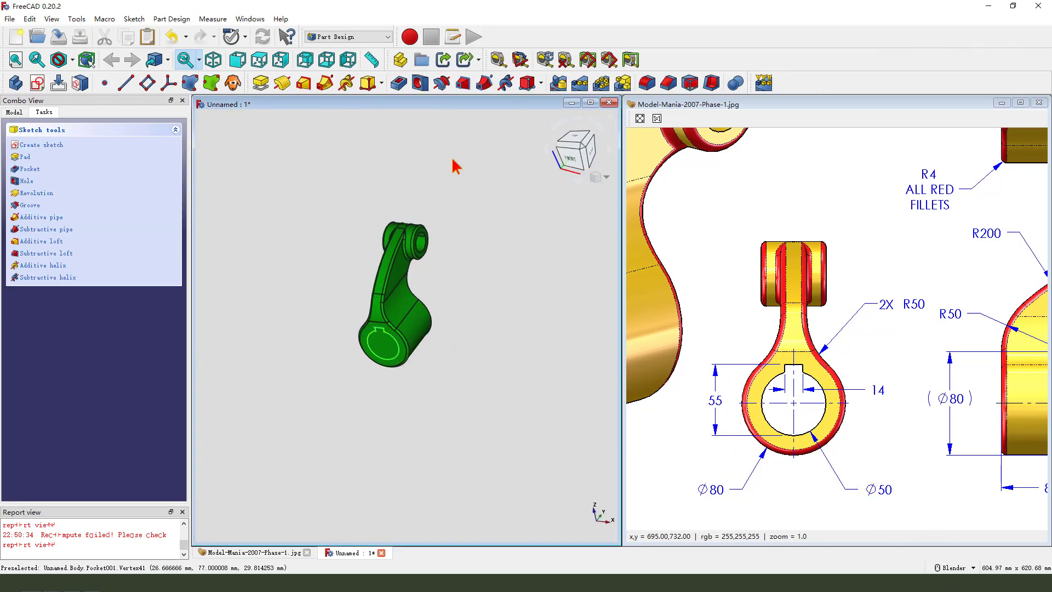
{"action": "left_click", "coordinate": [398, 83]}
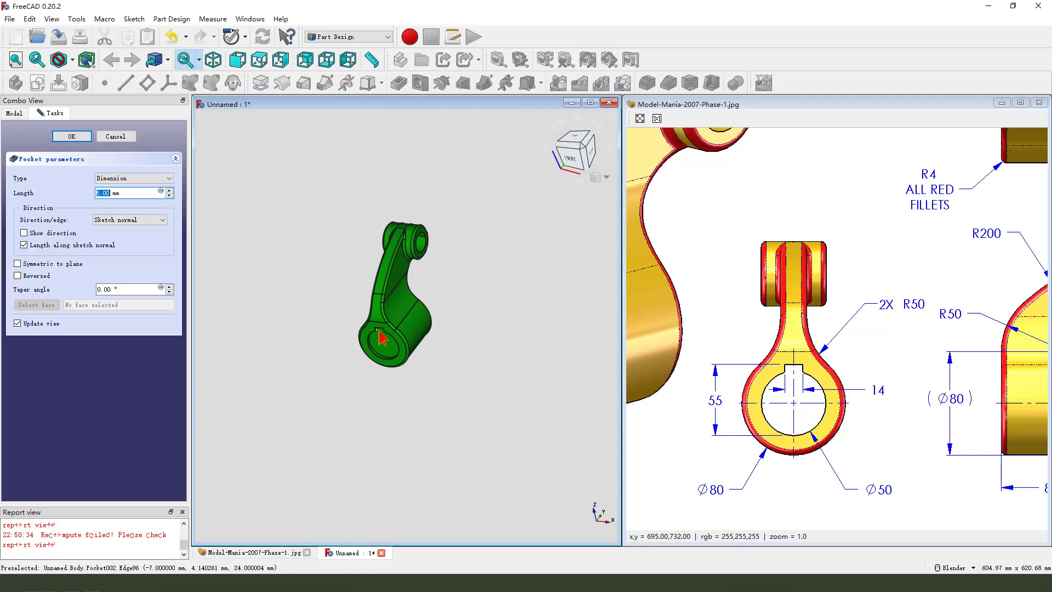
{"action": "left_click", "coordinate": [138, 179]}
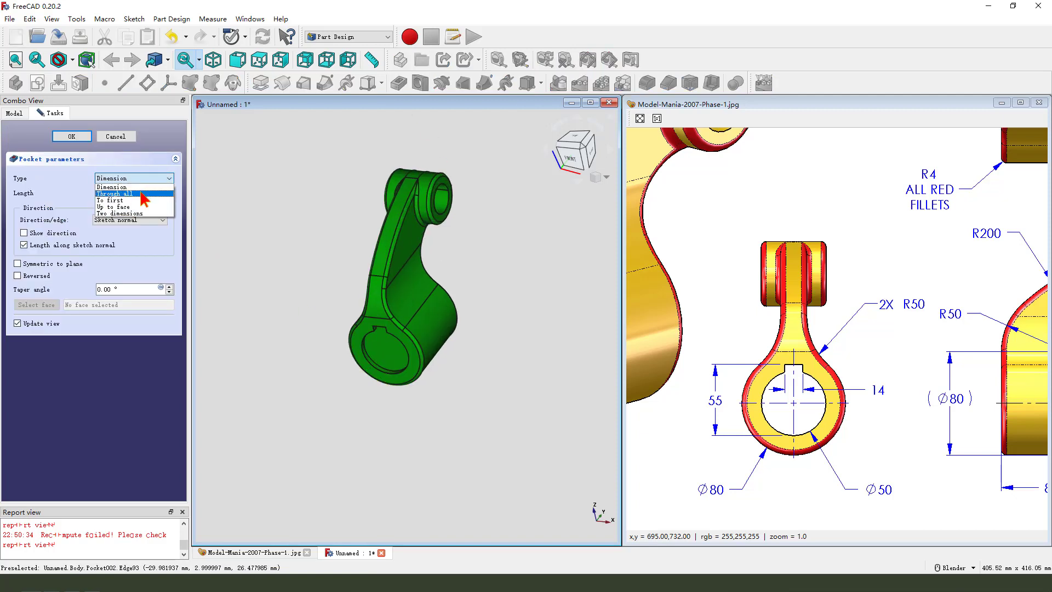
{"action": "left_click", "coordinate": [142, 193]}
{"action": "middle_click_drag", "start_coordinate": [301, 320], "coordinate": [329, 351]}
{"action": "left_click", "coordinate": [72, 136]}
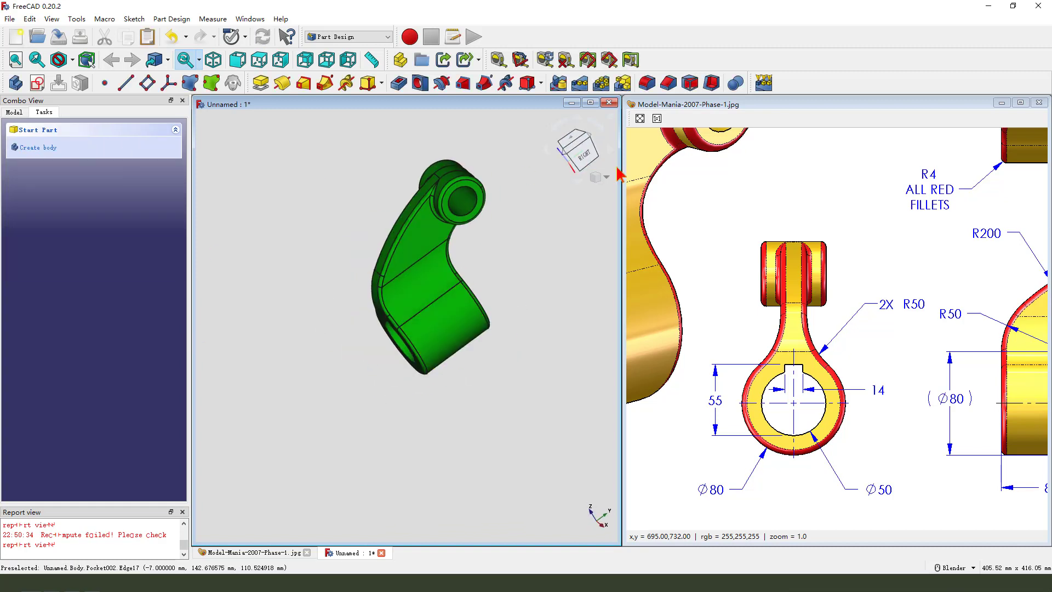
Maximize the model view and inspect the offset link from different angles
{"action": "left_click", "coordinate": [590, 103]}
{"action": "middle_click_drag", "start_coordinate": [713, 290], "coordinate": [554, 320]}
{"action": "scroll", "coordinate": [528, 231], "scroll_direction": "up", "scroll_amount": 5}
{"action": "scroll", "coordinate": [548, 219], "scroll_direction": "down", "scroll_amount": 3}
{"action": "scroll", "coordinate": [625, 343], "scroll_direction": "down", "scroll_amount": 5}
{"action": "middle_click_drag", "start_coordinate": [625, 343], "coordinate": [570, 358]}
{"action": "scroll", "coordinate": [570, 357], "scroll_direction": "down", "scroll_amount": 2}
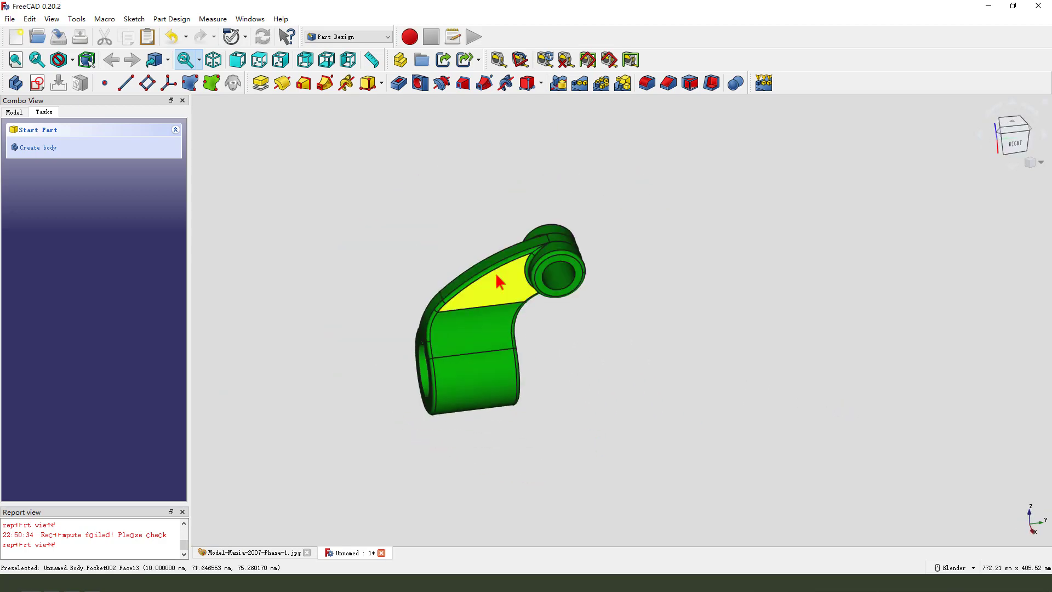